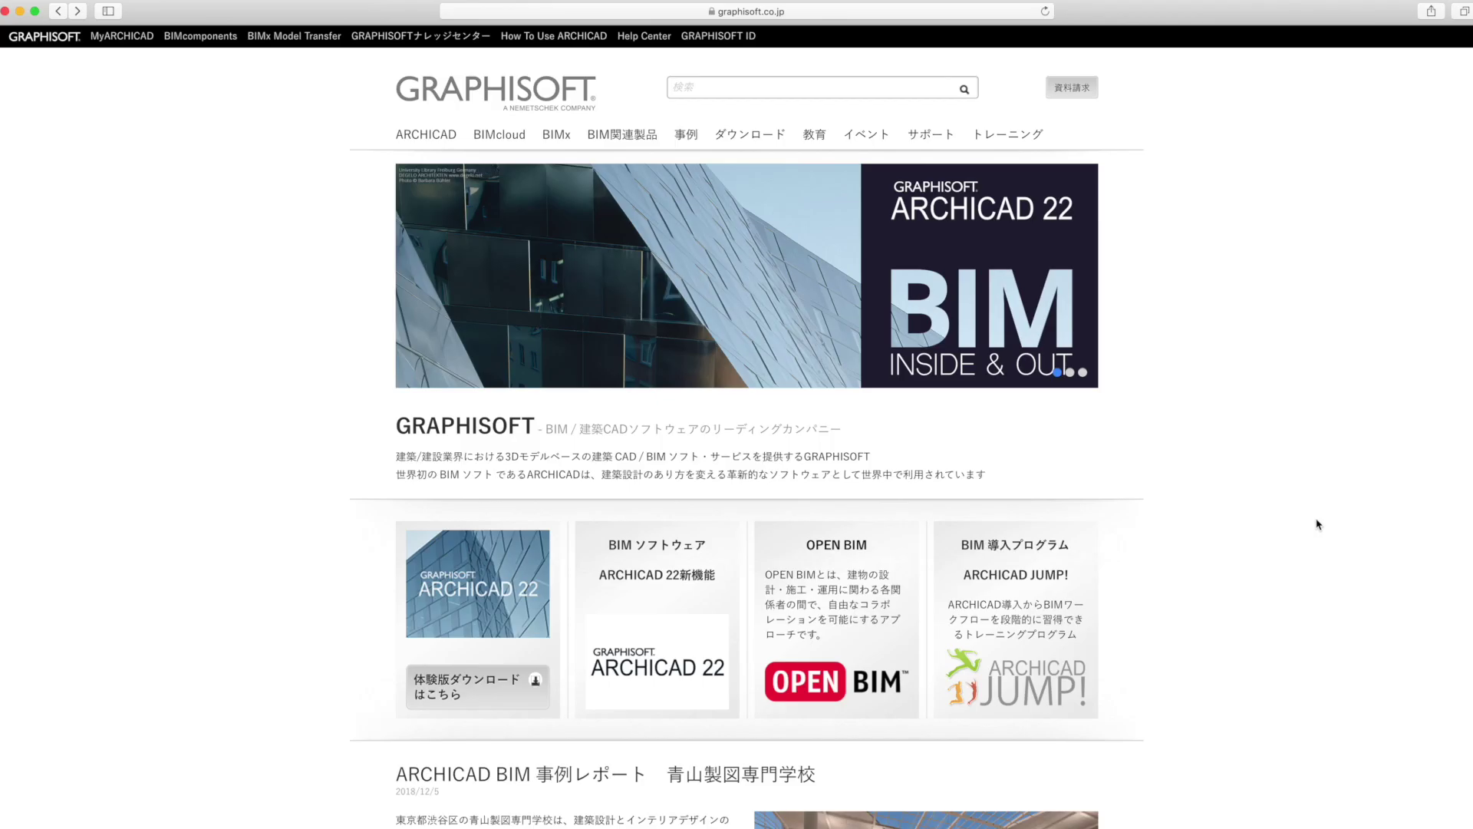
Go to the Graphisoft download centre and bring the BIMcloud download section into view.
click(740, 138)
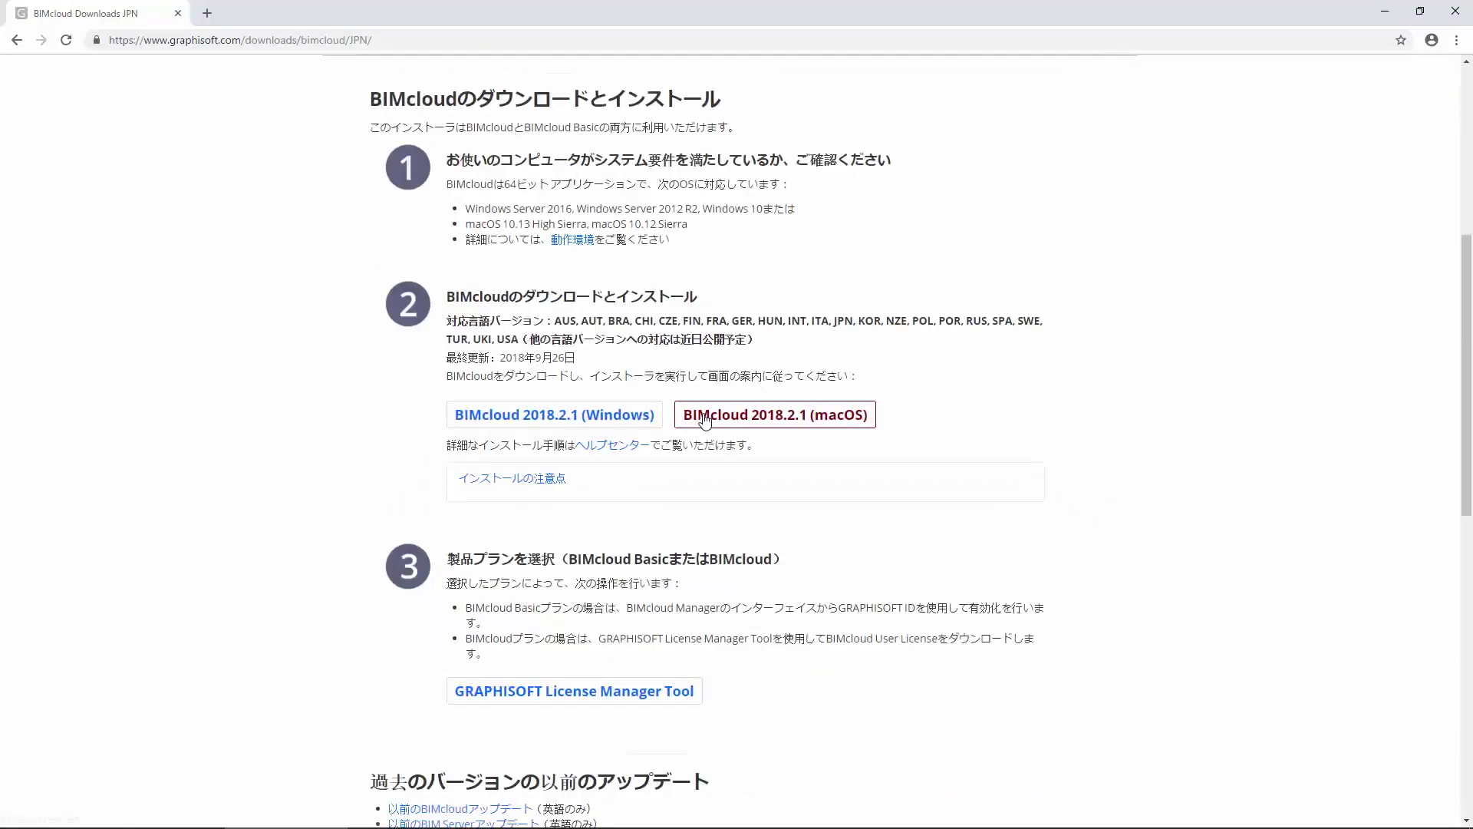
Download the BIMcloud 2018.2.1 Windows installer and launch it.
click(627, 421)
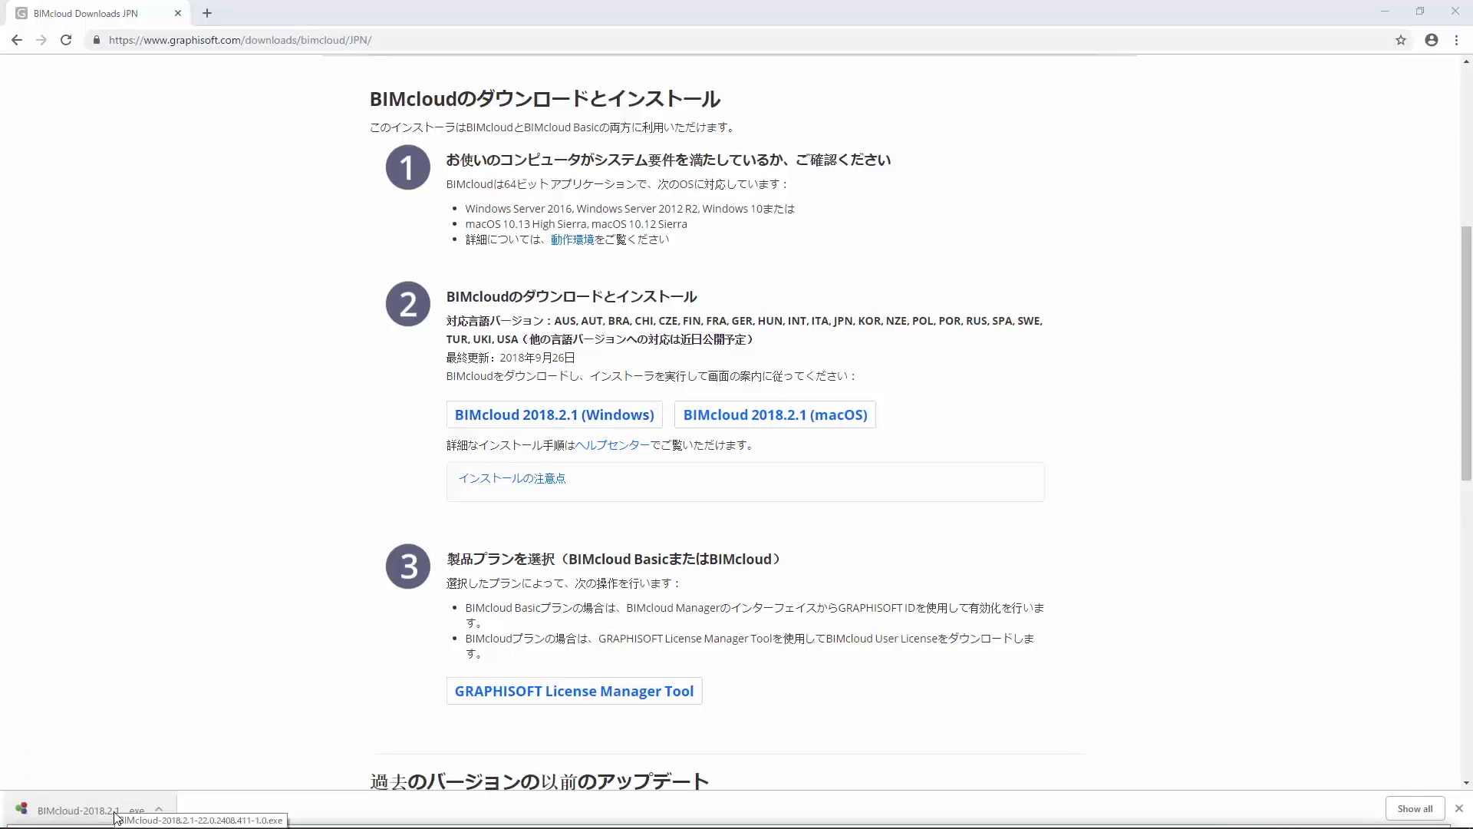
click(115, 815)
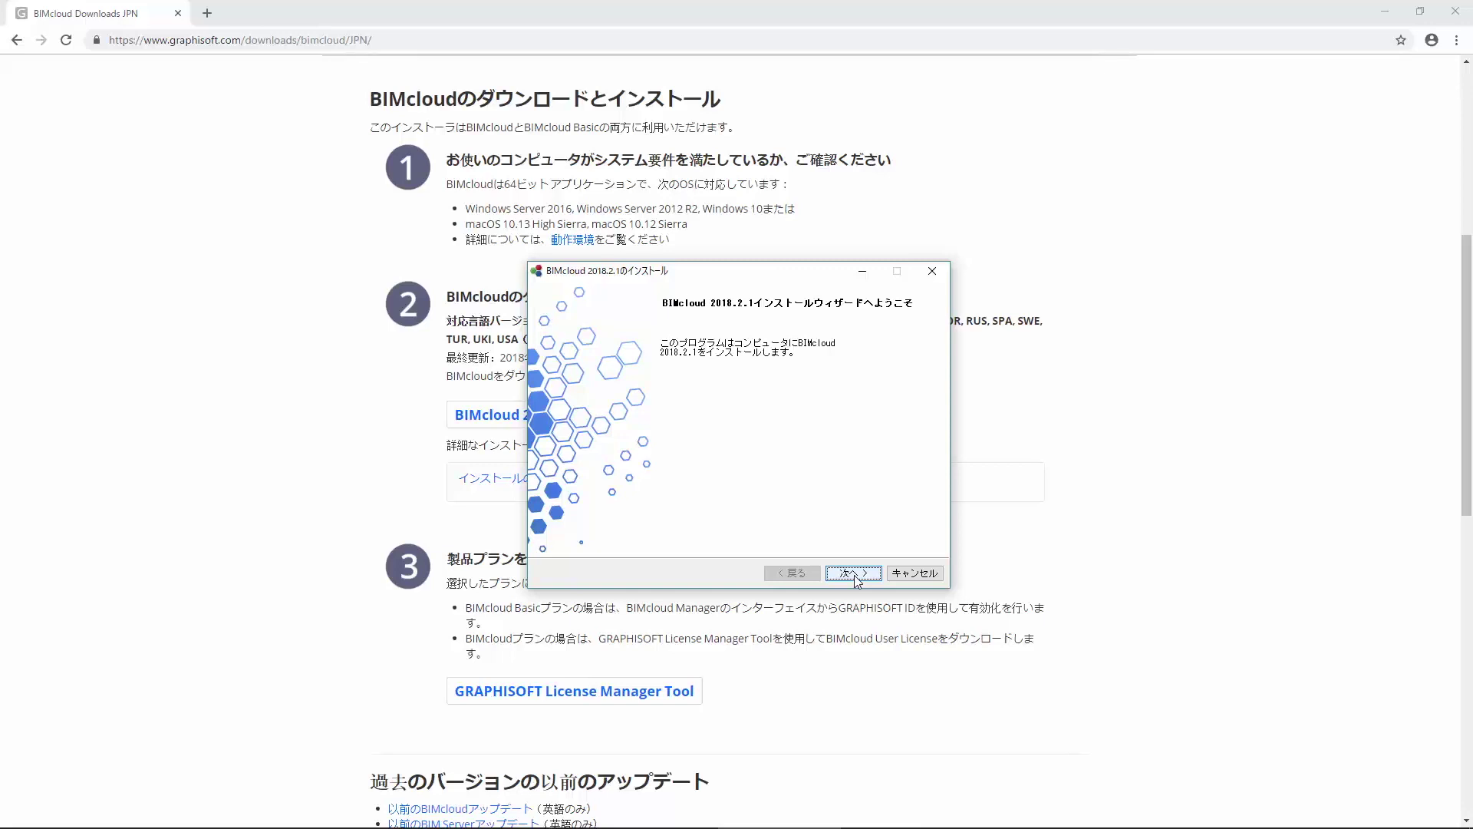
Install BIMcloud Server as a new installation into C:\Program Files\GRAPHISOFT\BIMcloud-JPN, accepting the licence.
click(857, 578)
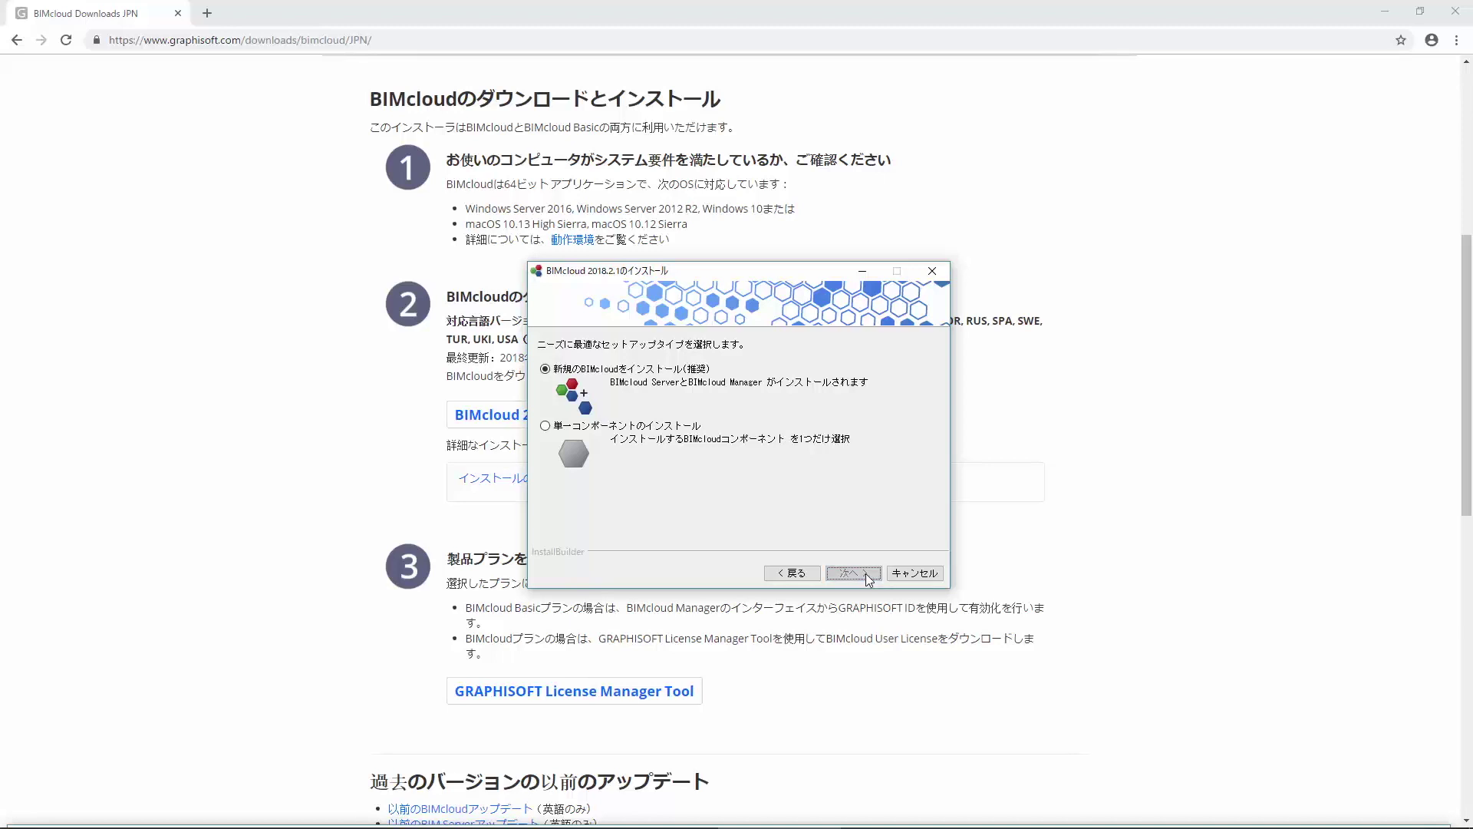
click(865, 573)
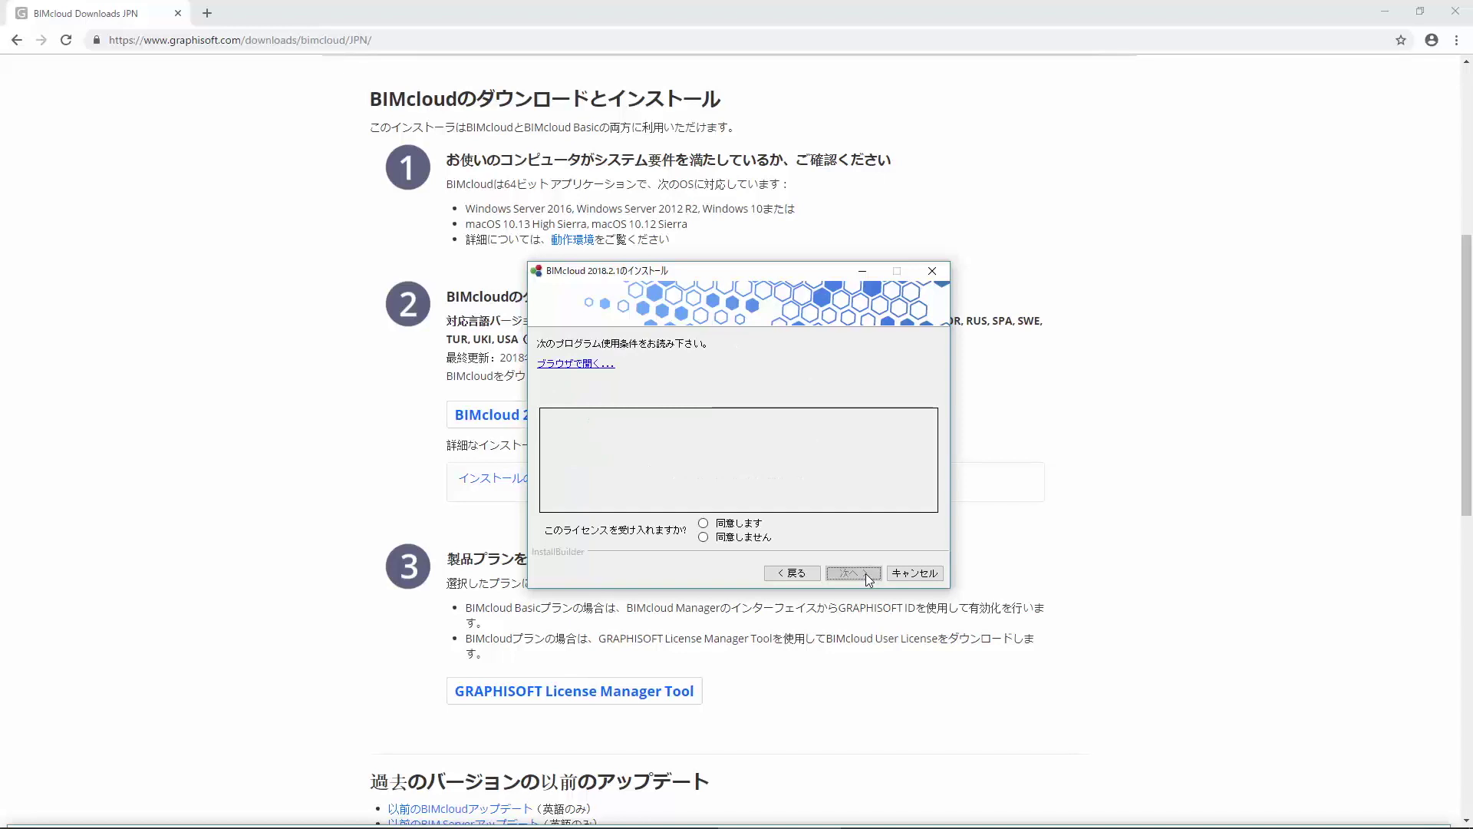
click(706, 525)
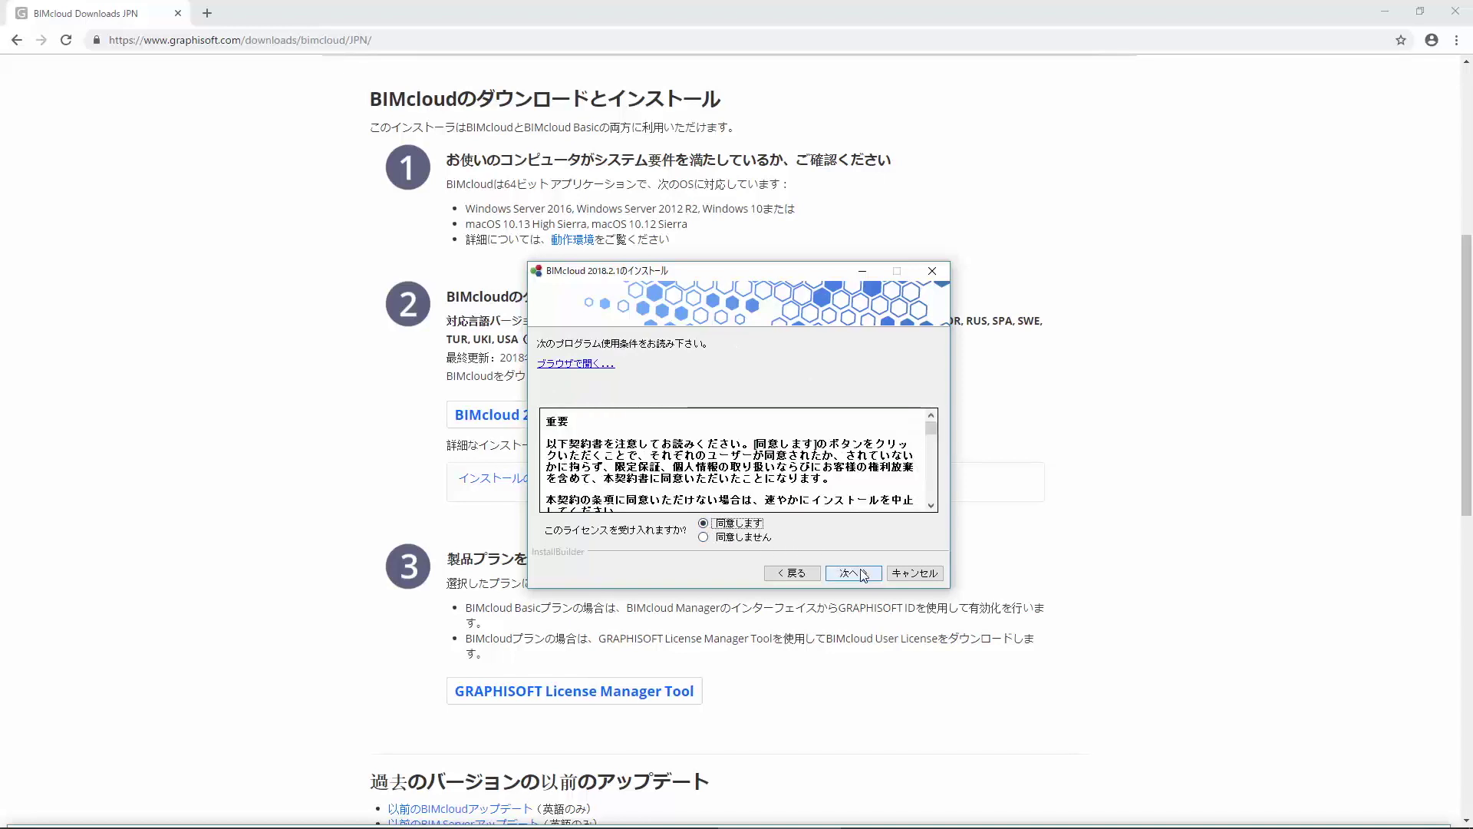
click(863, 575)
text(C:¥Program Files¥GRAPHISOFT¥BIMcloud-JPN)
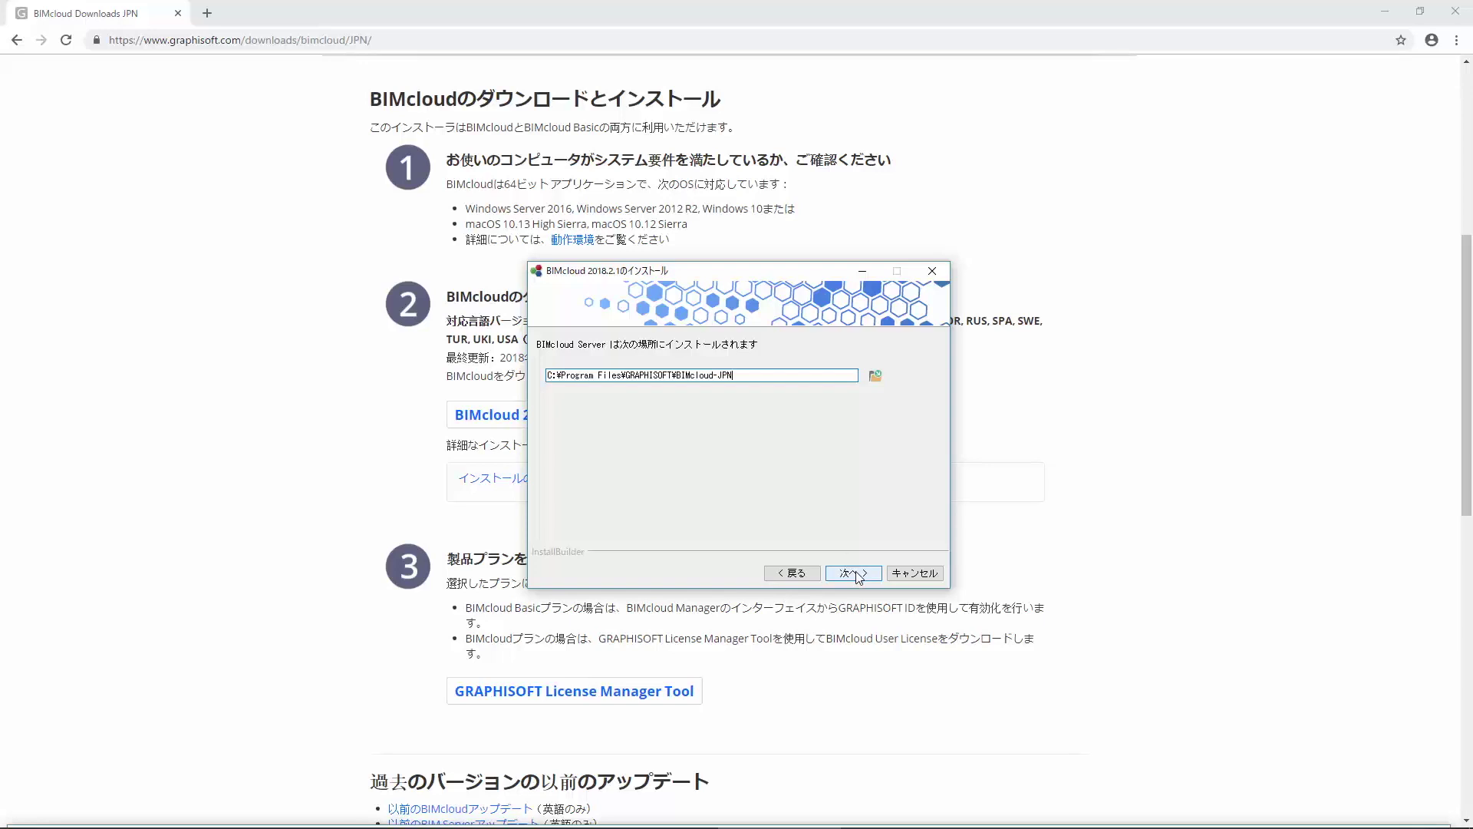
click(858, 576)
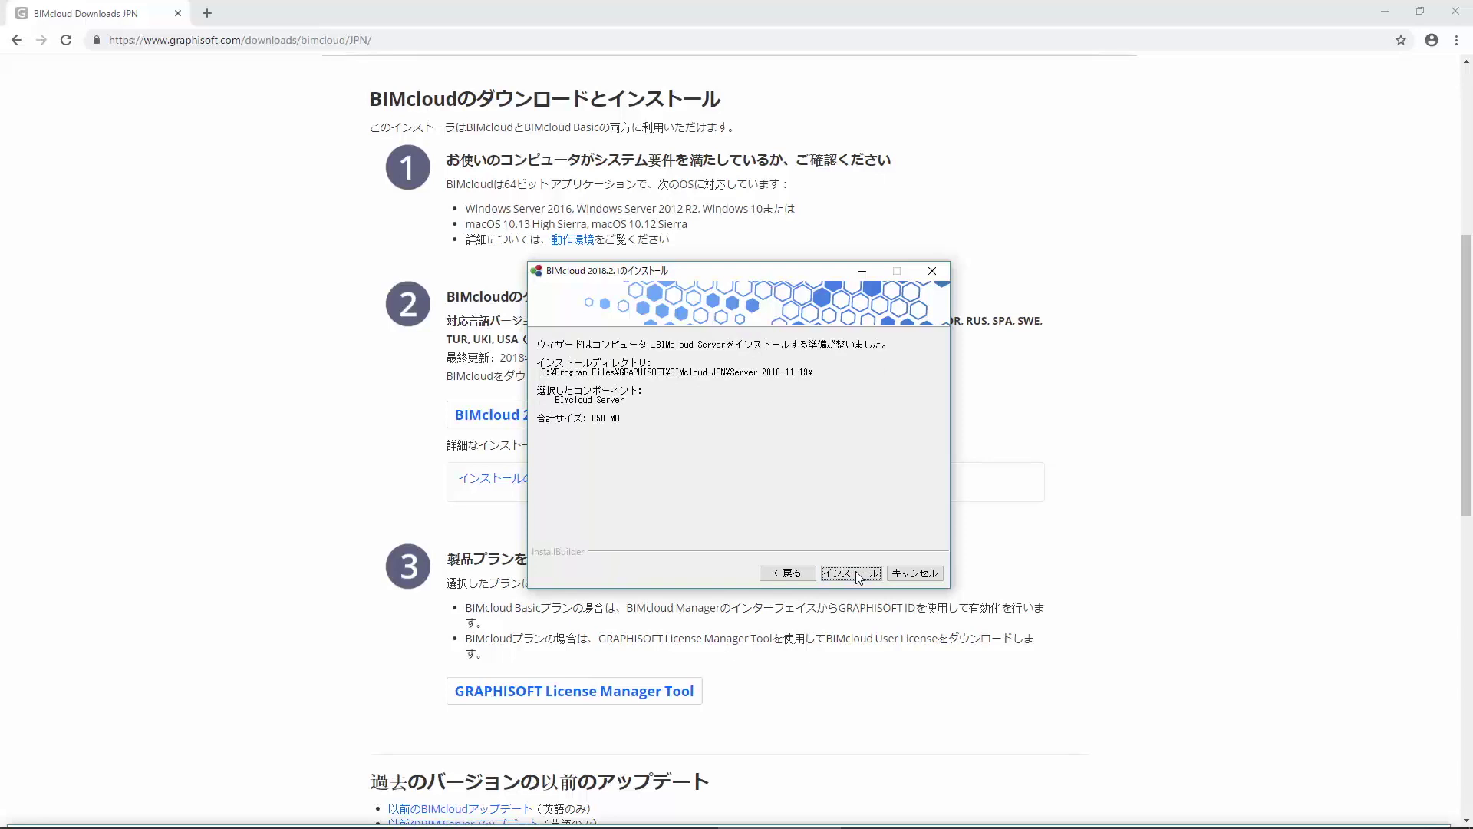
click(858, 577)
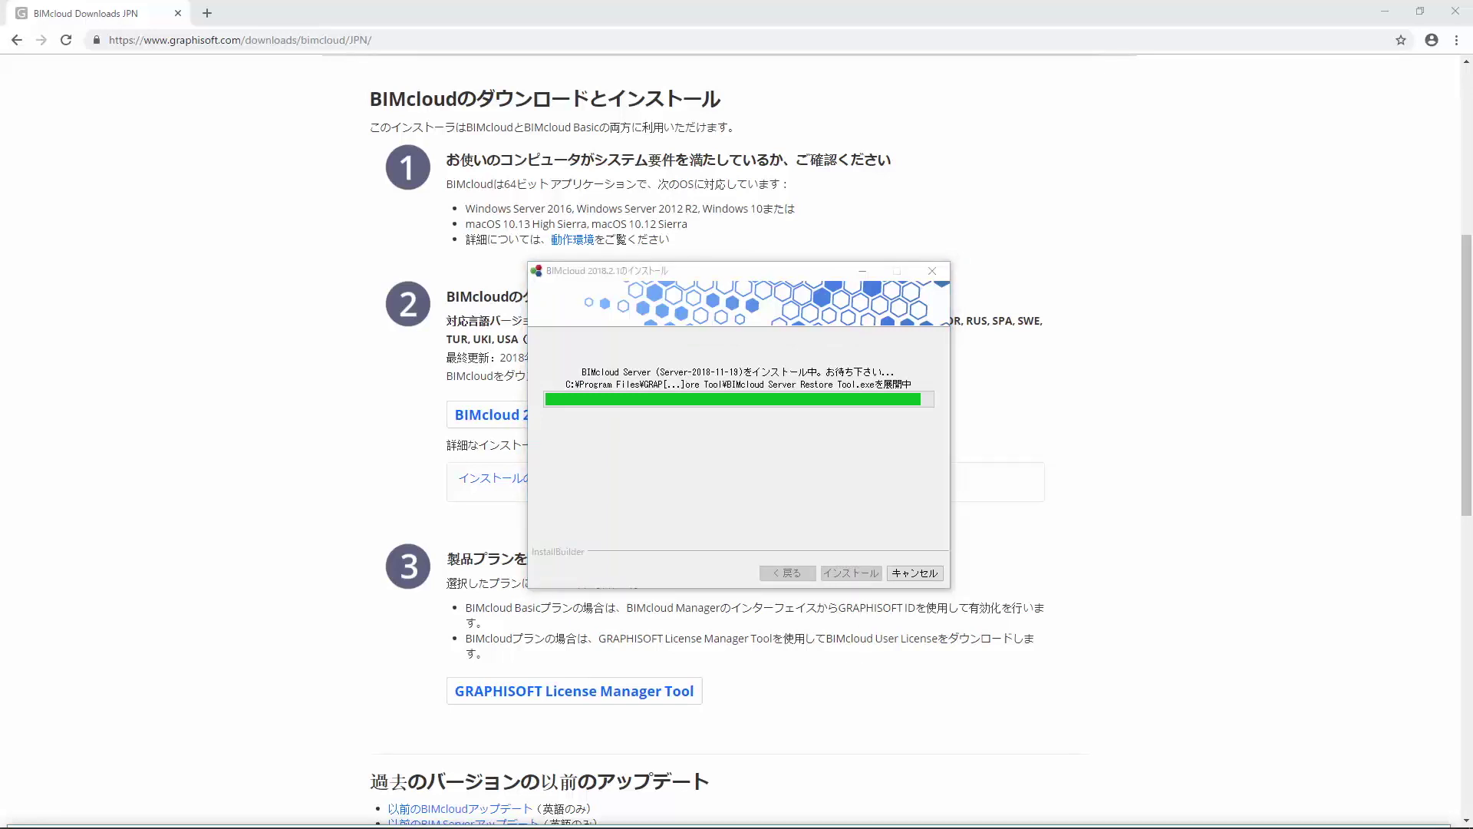
Start BIMcloud Server on port 22003 with default project, library and cache folders and backup off.
click(871, 576)
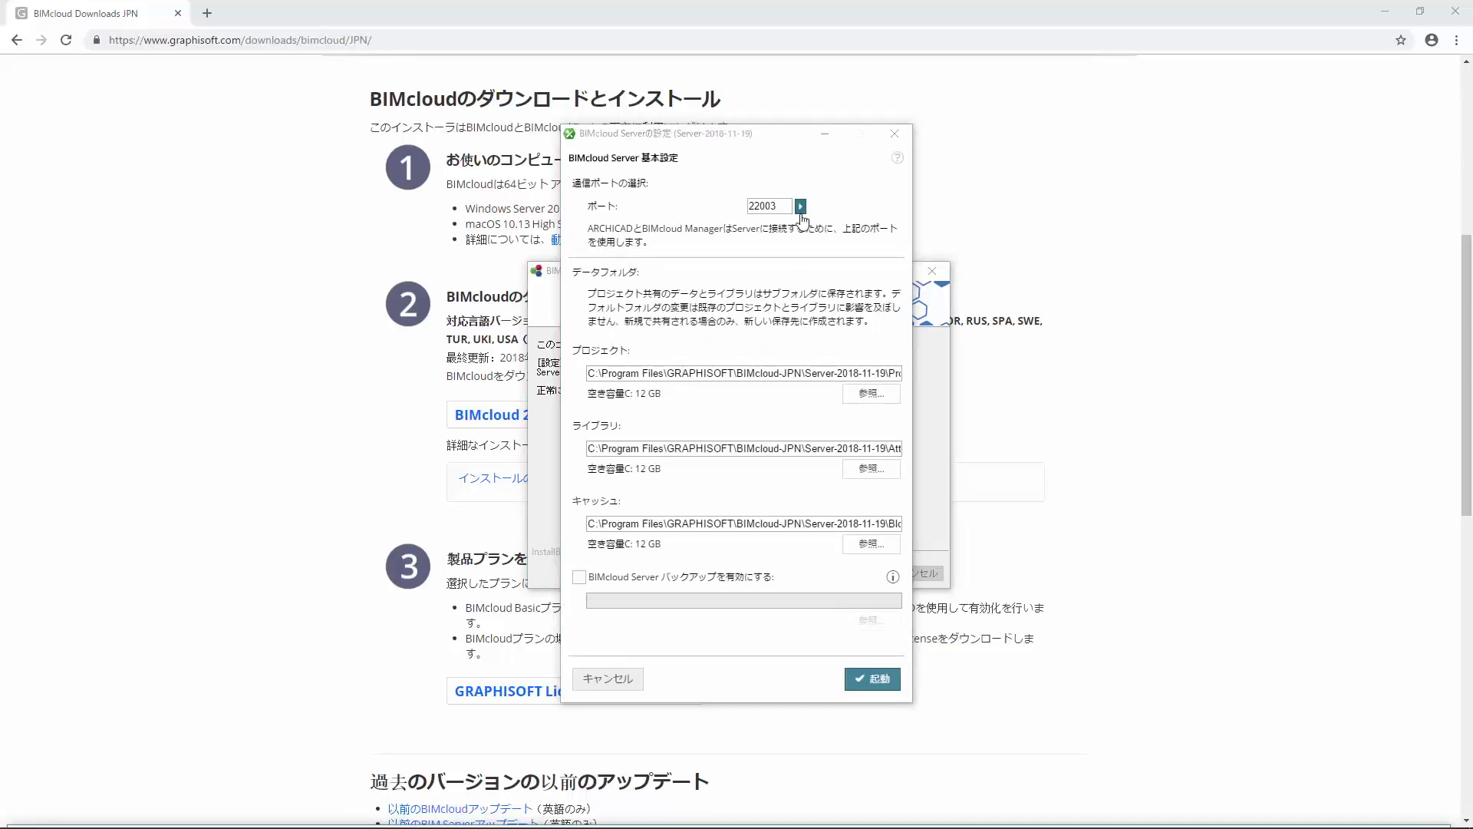
click(780, 374)
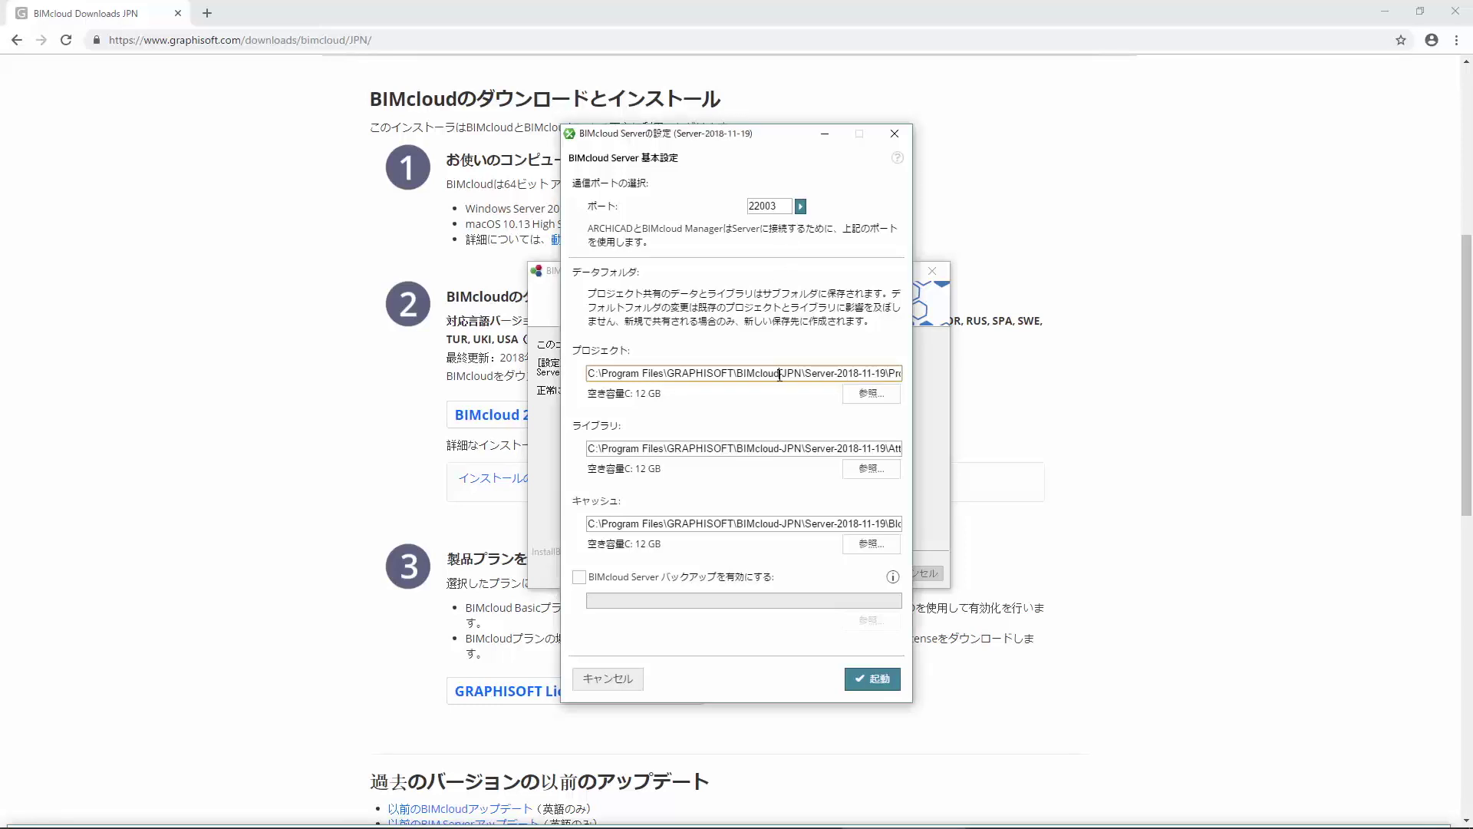
click(764, 448)
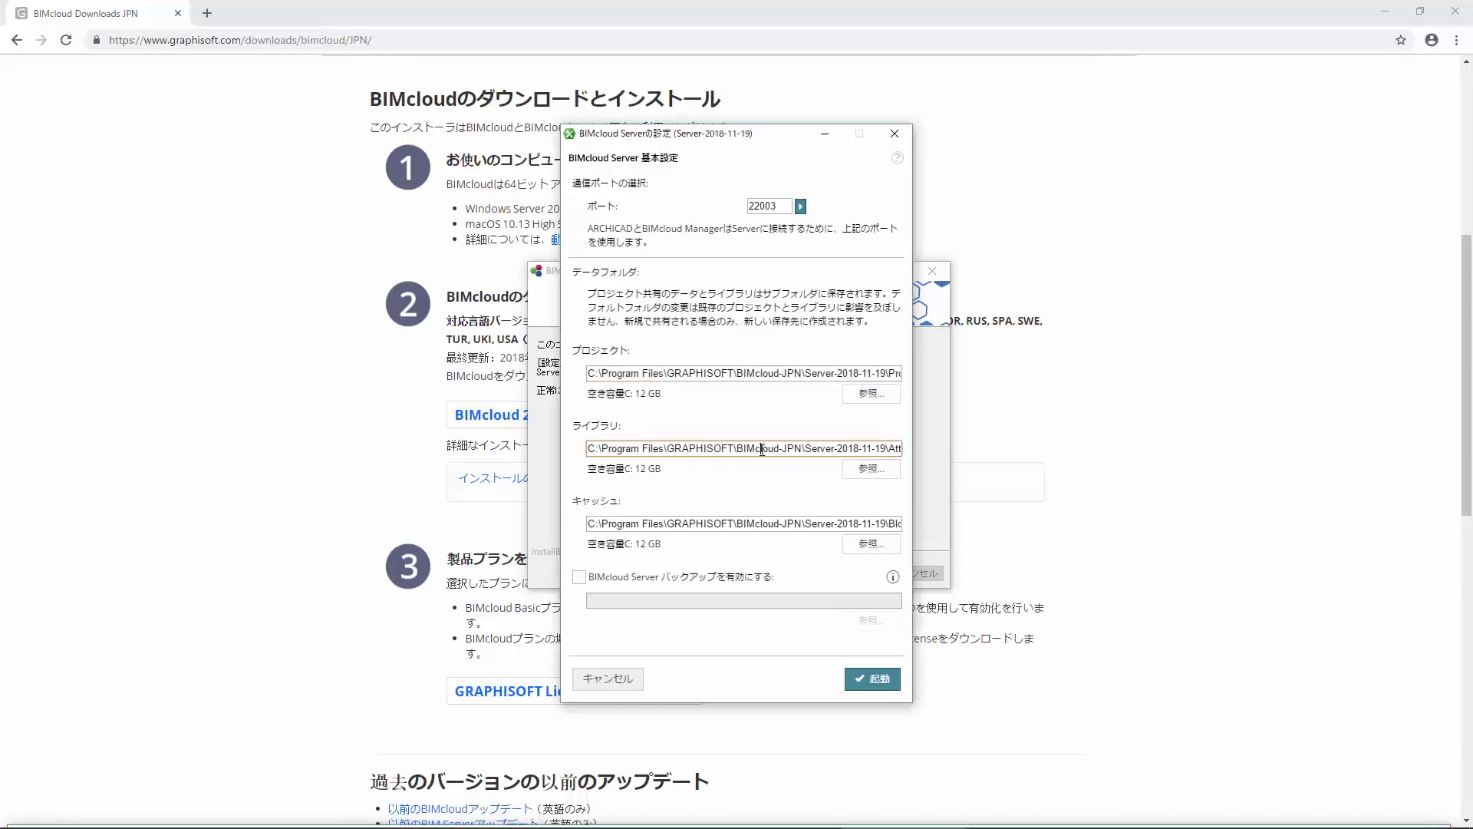
click(760, 523)
click(764, 559)
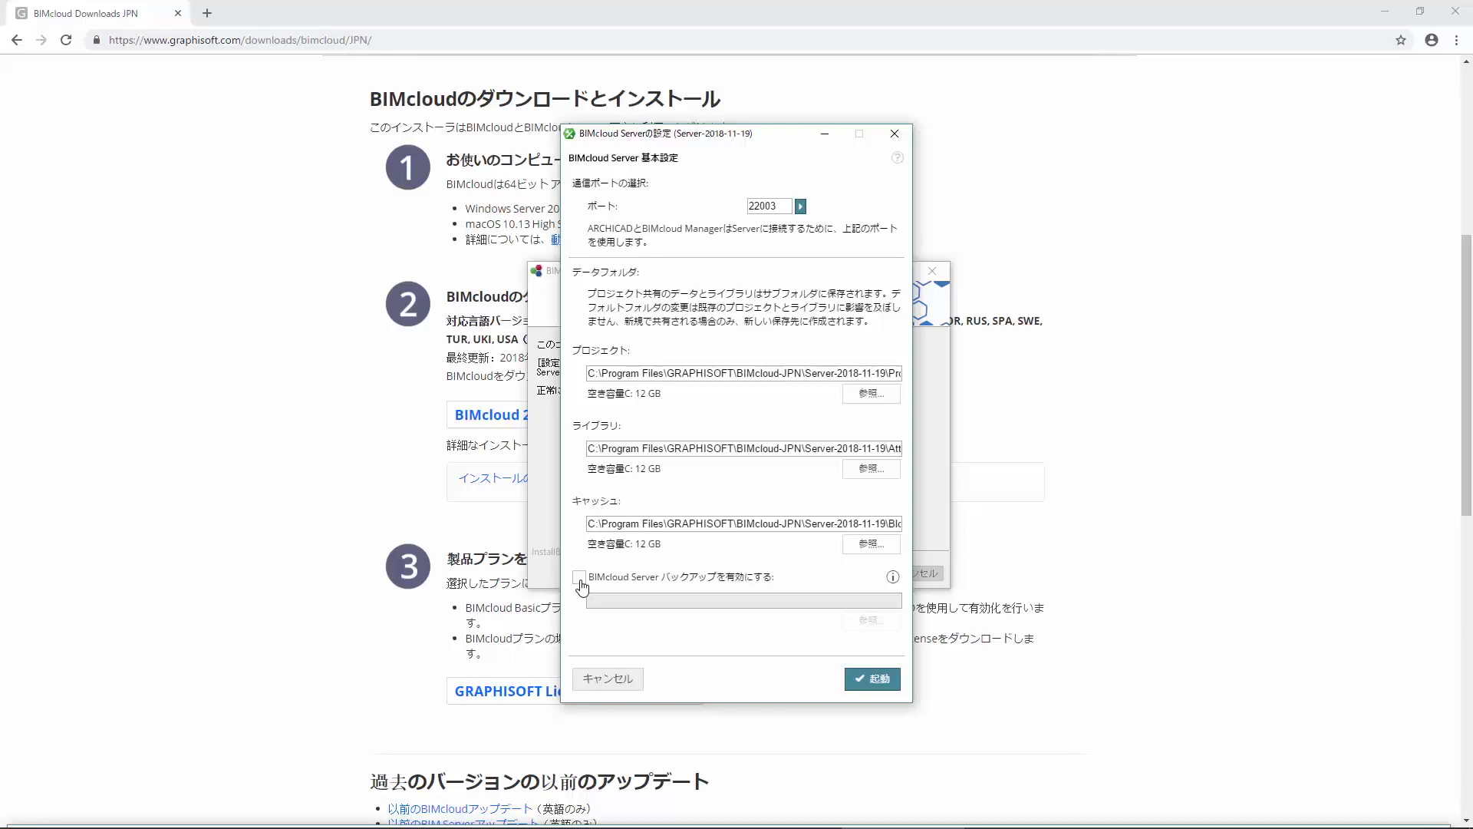
click(881, 679)
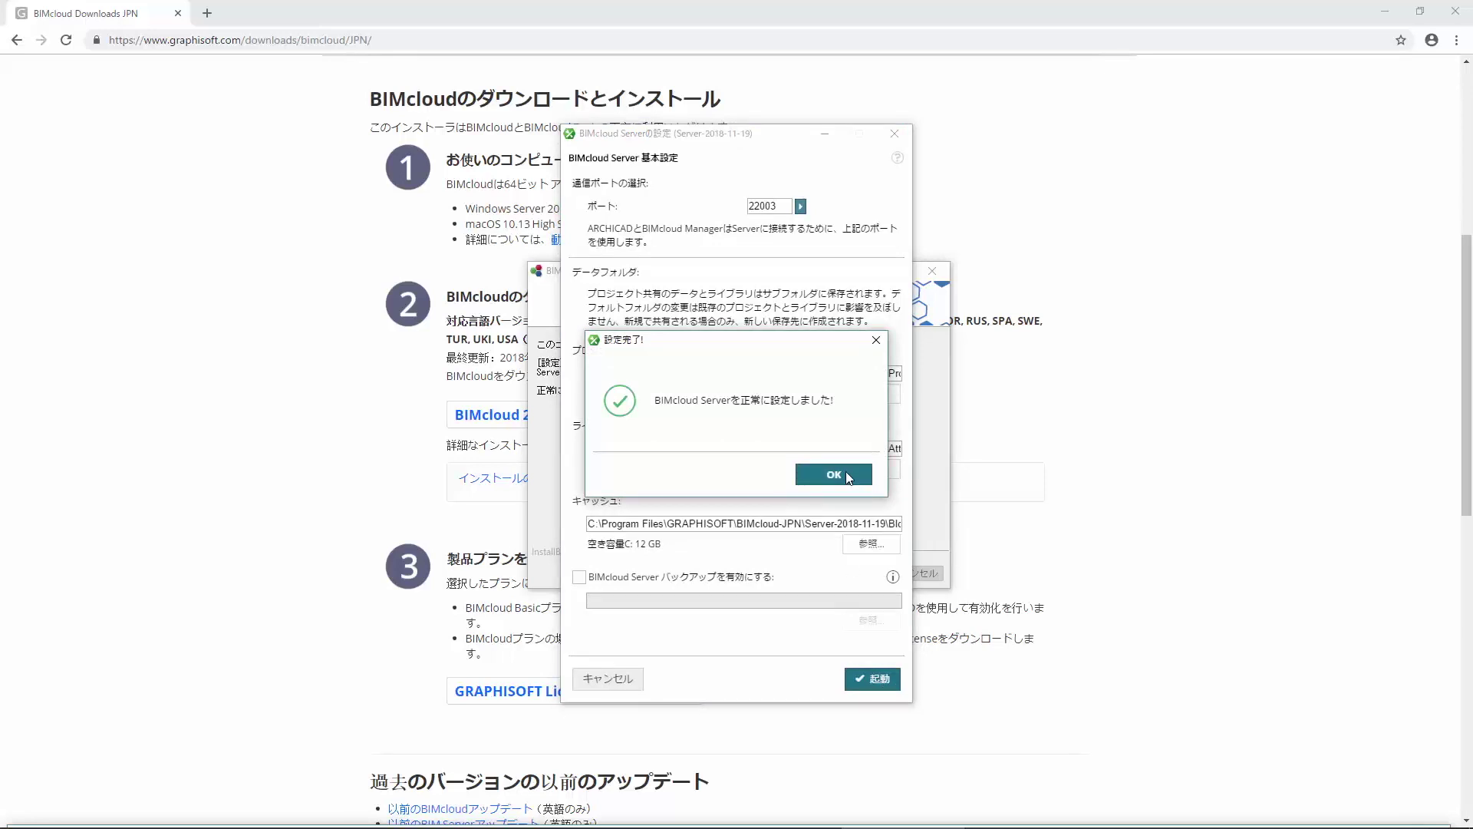
click(847, 475)
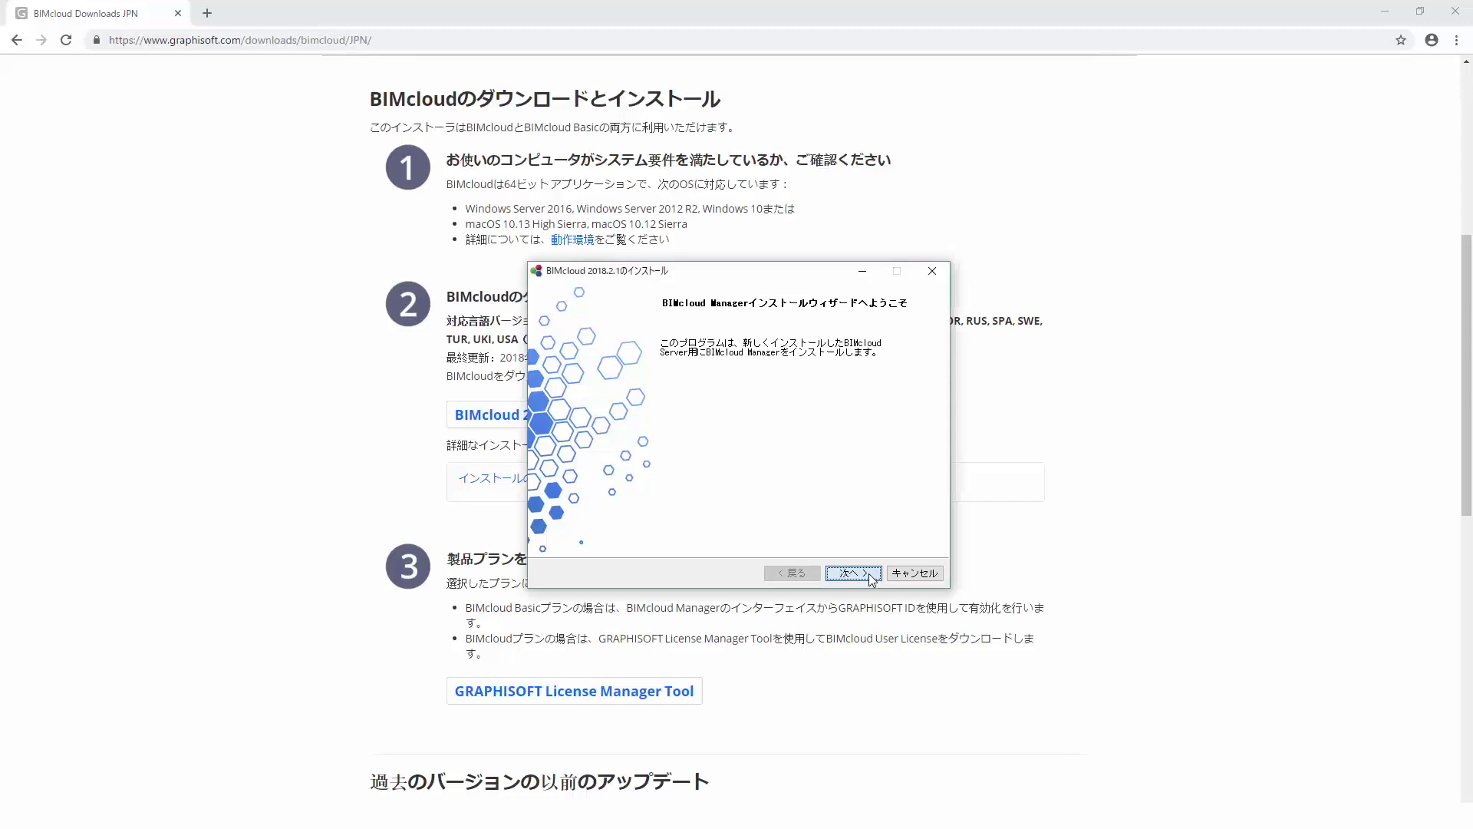
Install BIMcloud Manager in Japanese (日本語) into the default BIMcloud-JPN folder, accepting the licence.
click(870, 576)
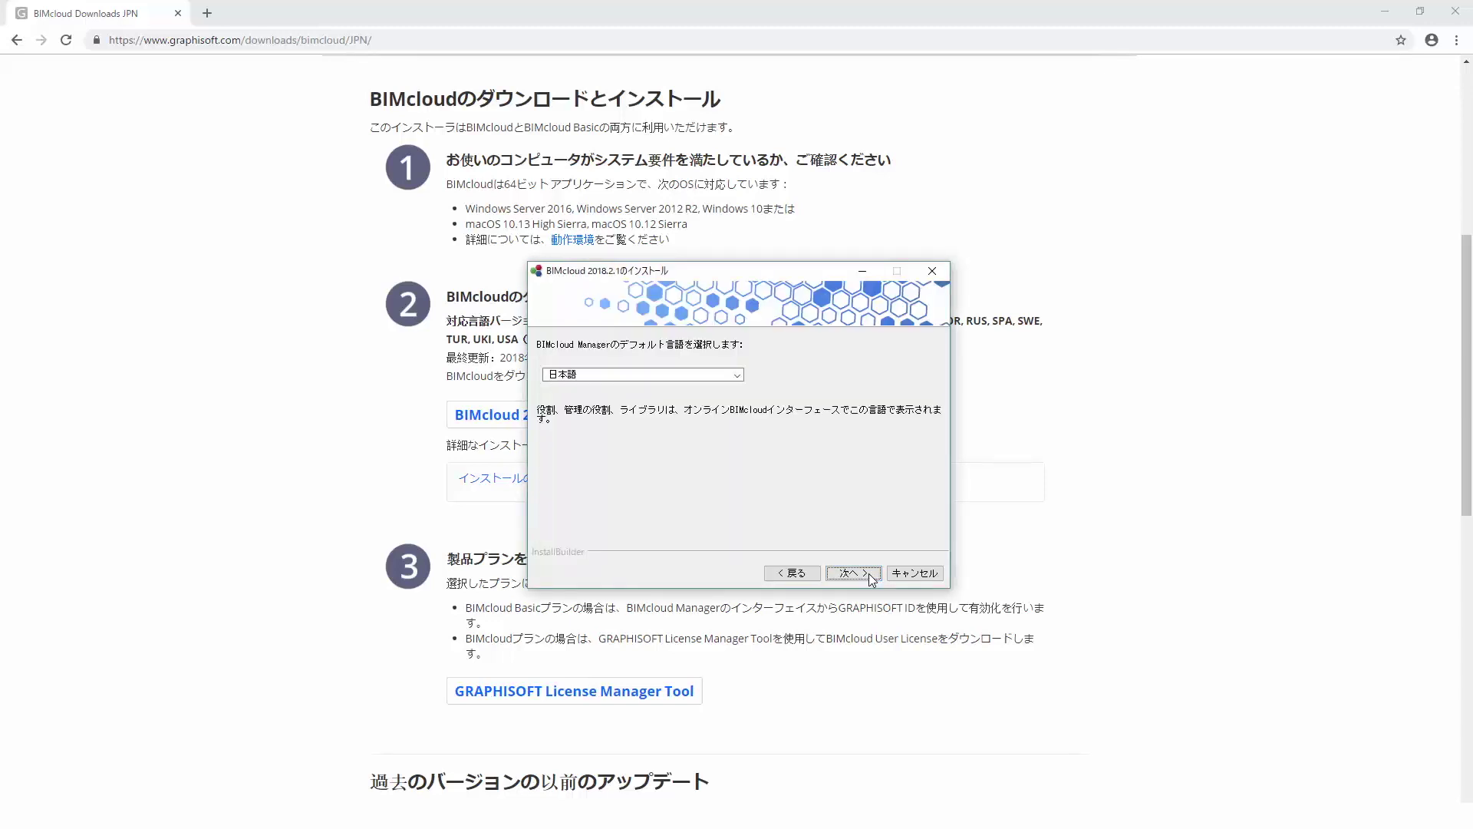
click(739, 379)
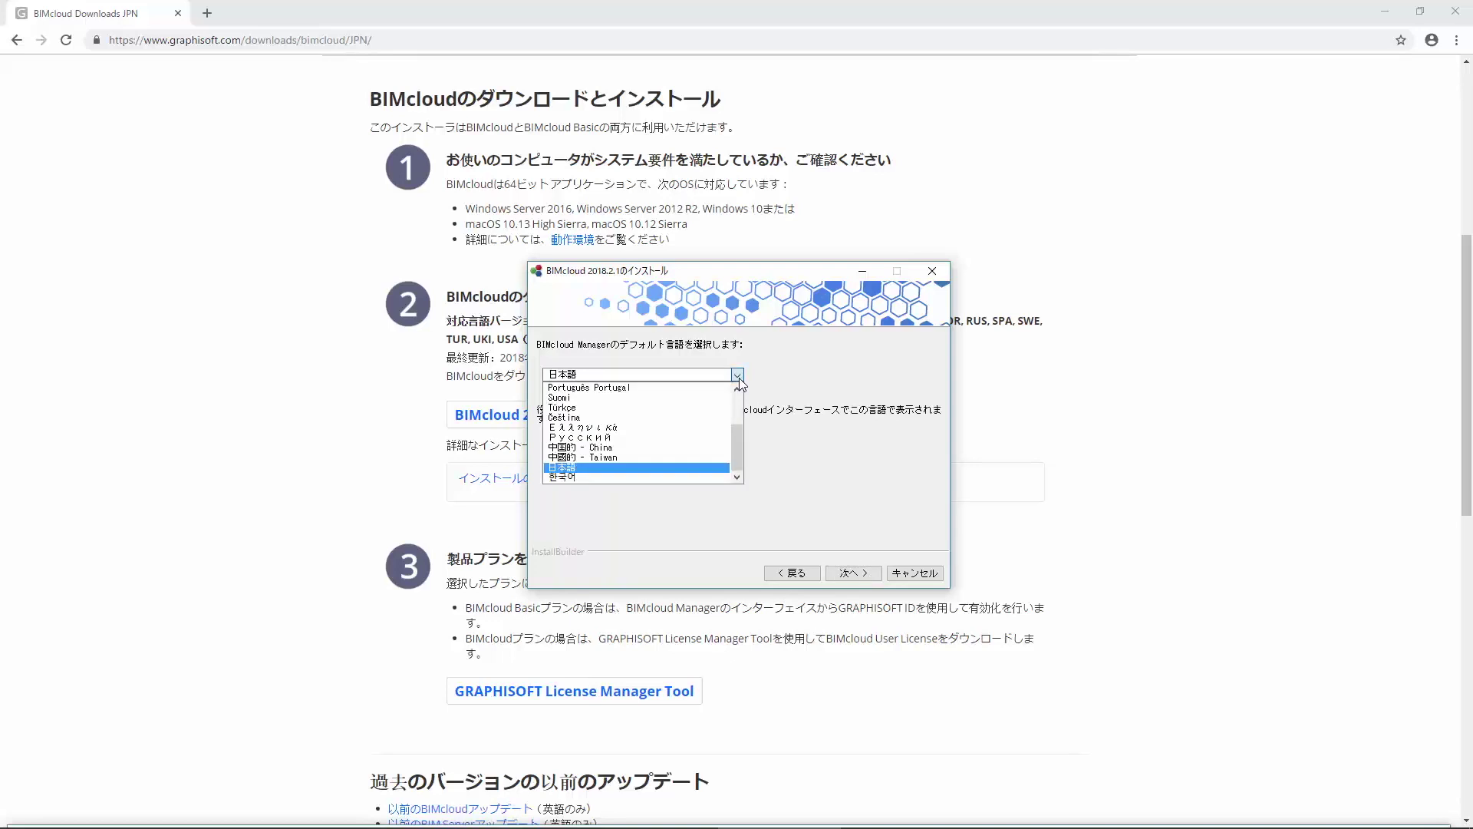
click(738, 380)
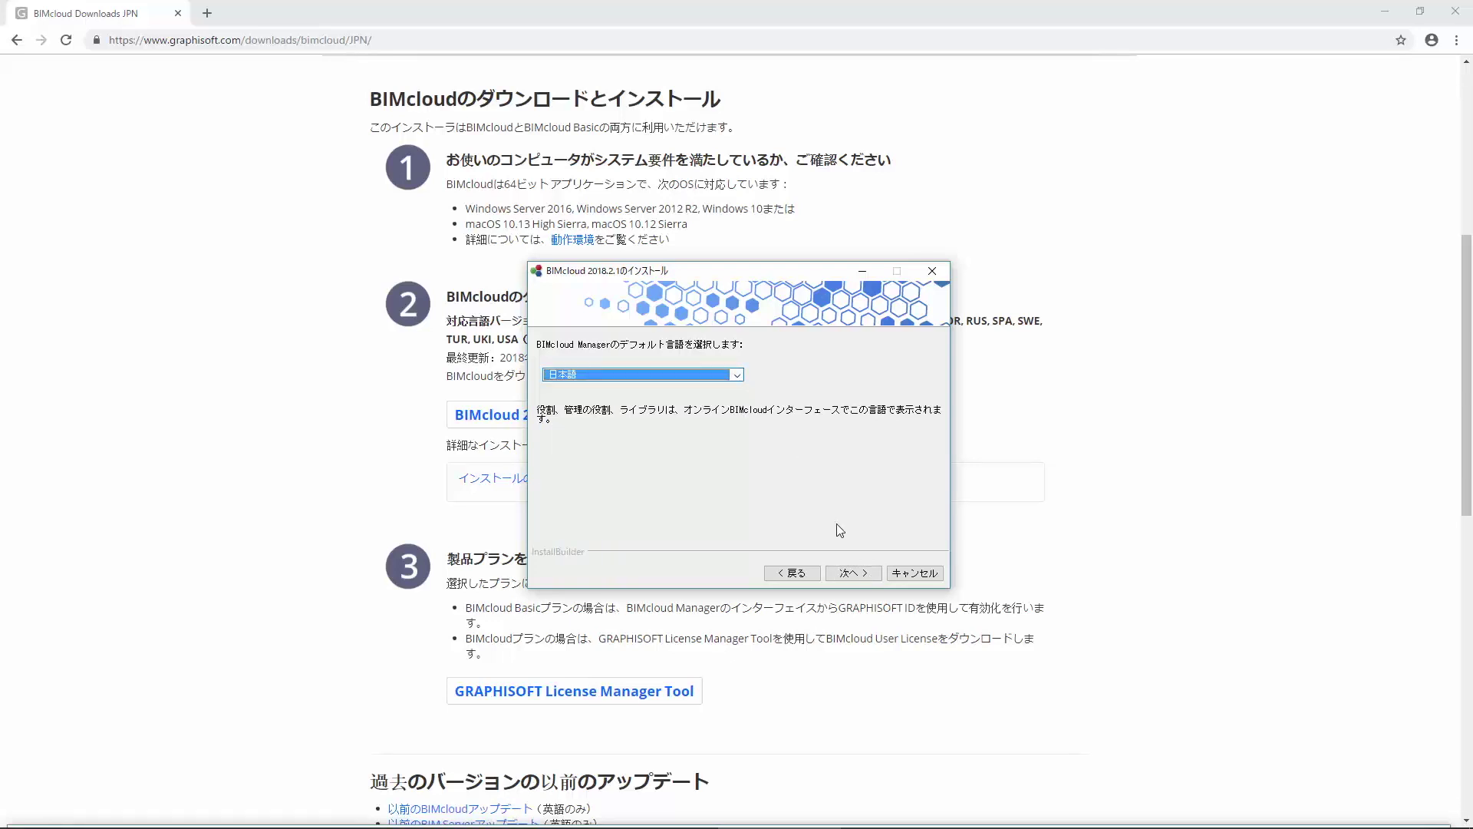
click(863, 573)
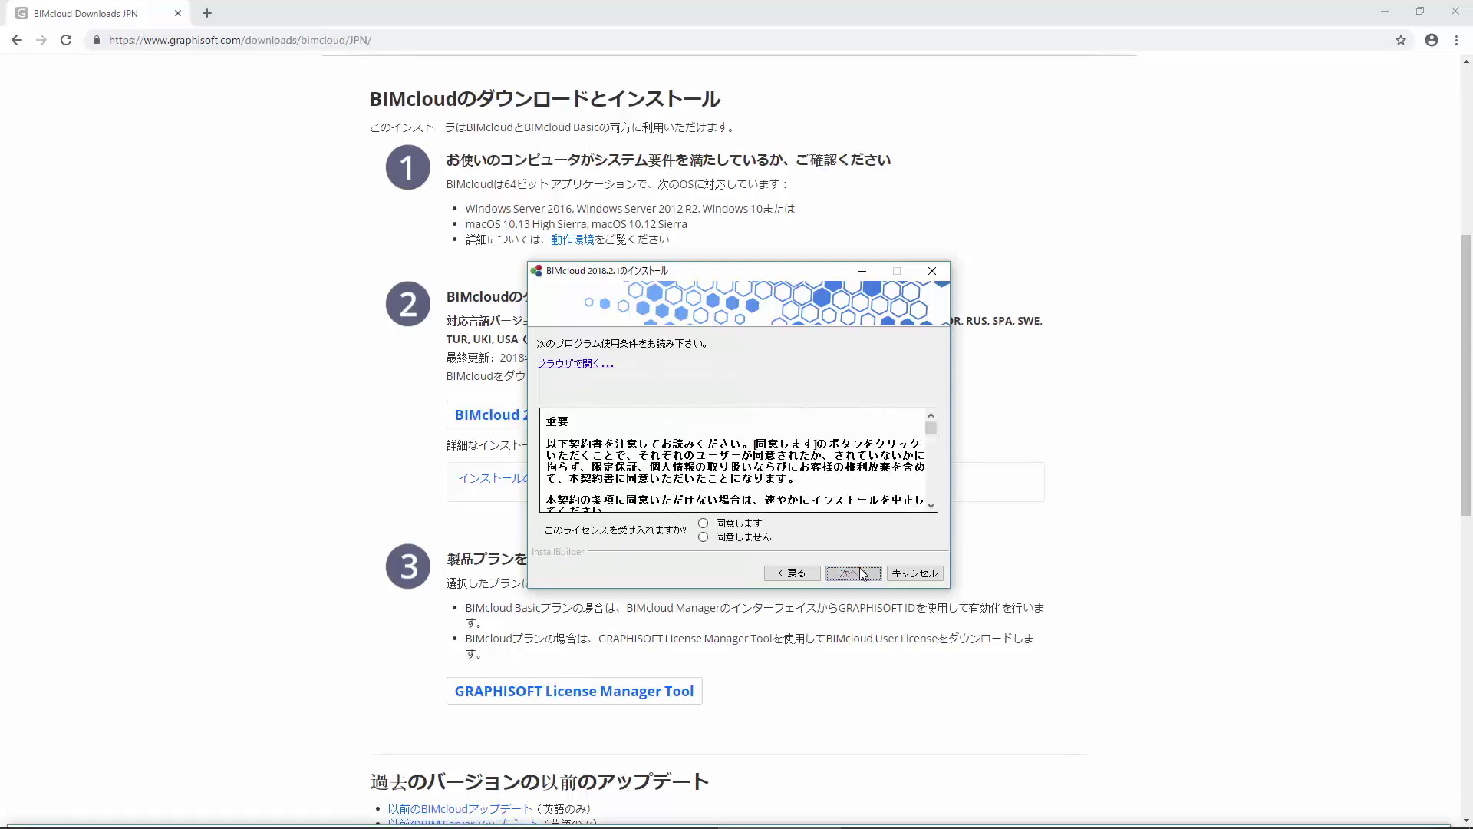
click(703, 524)
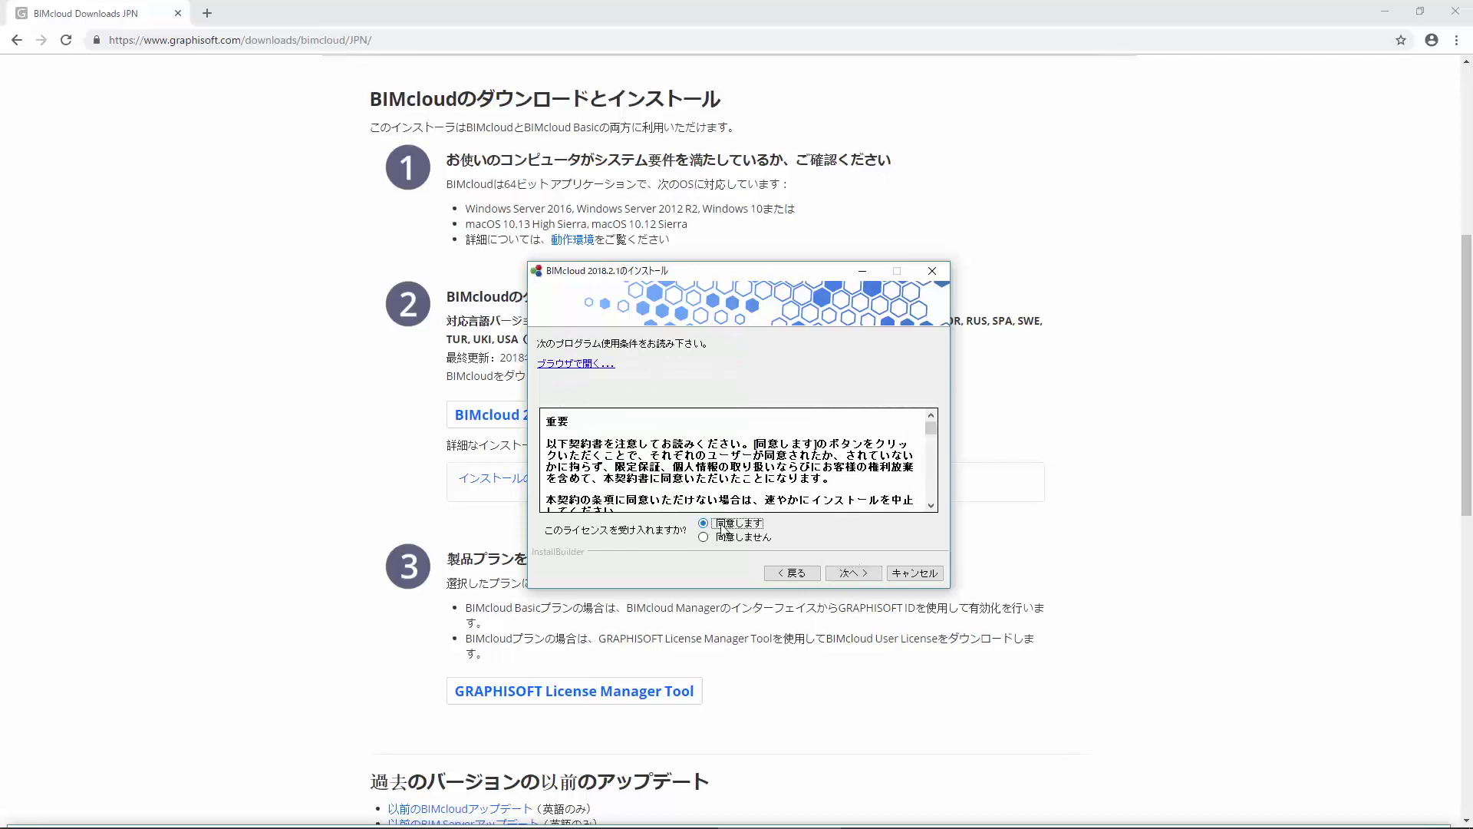
click(864, 575)
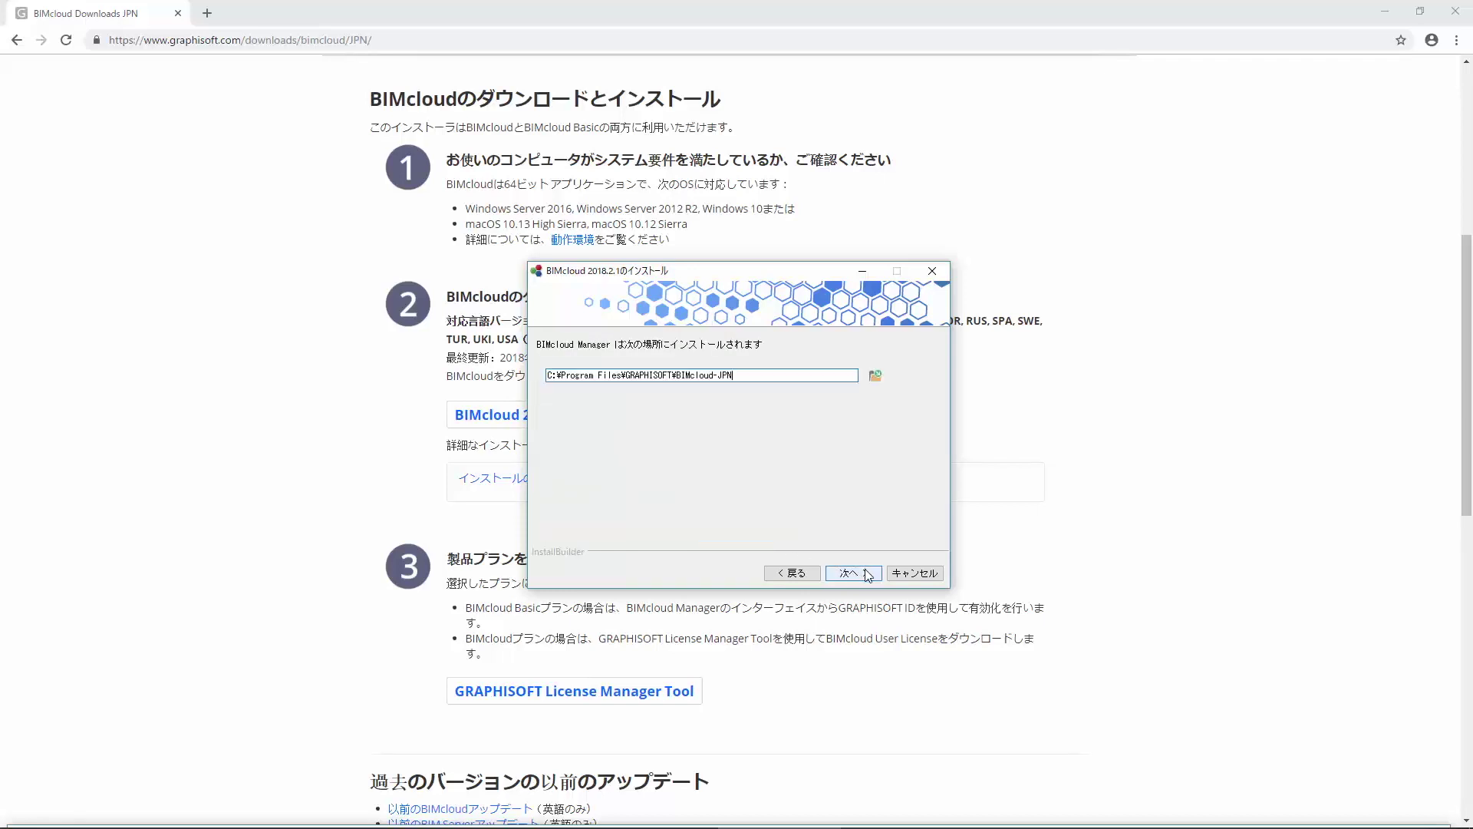
click(873, 577)
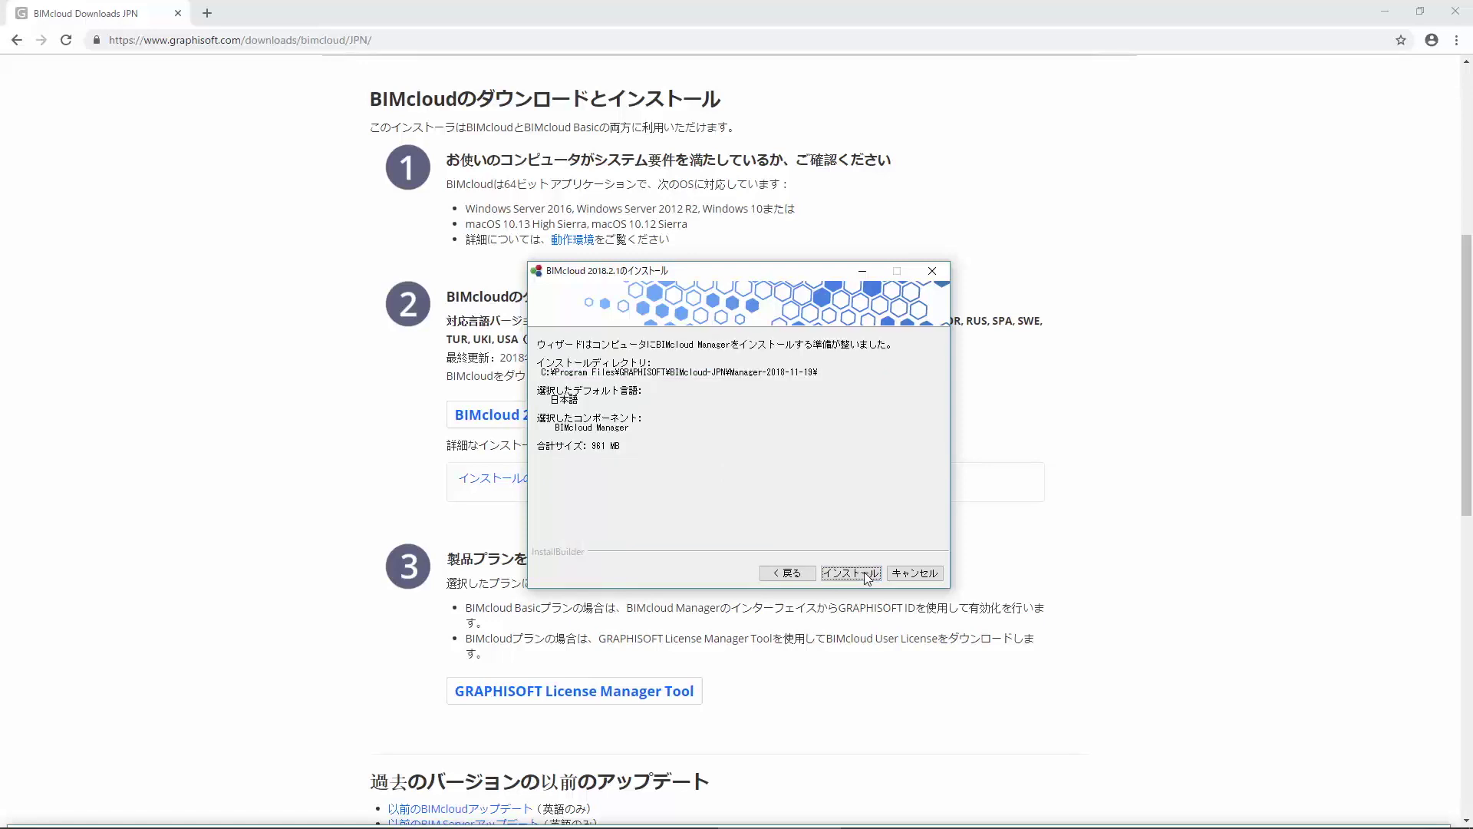
click(867, 578)
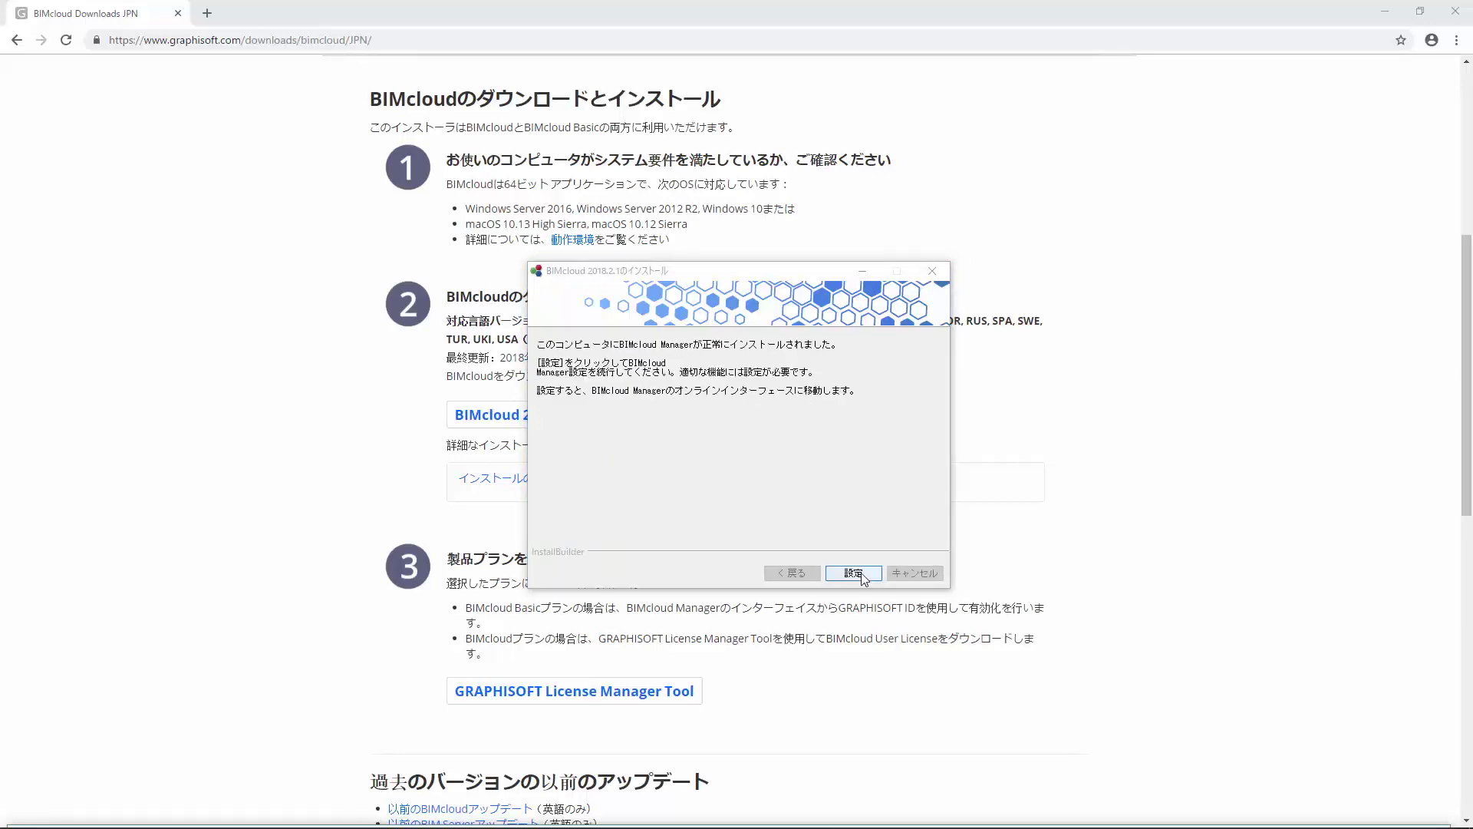
Name the Manager GRAPHISOFT on port 22004 and set and confirm the masteradmin password.
click(862, 573)
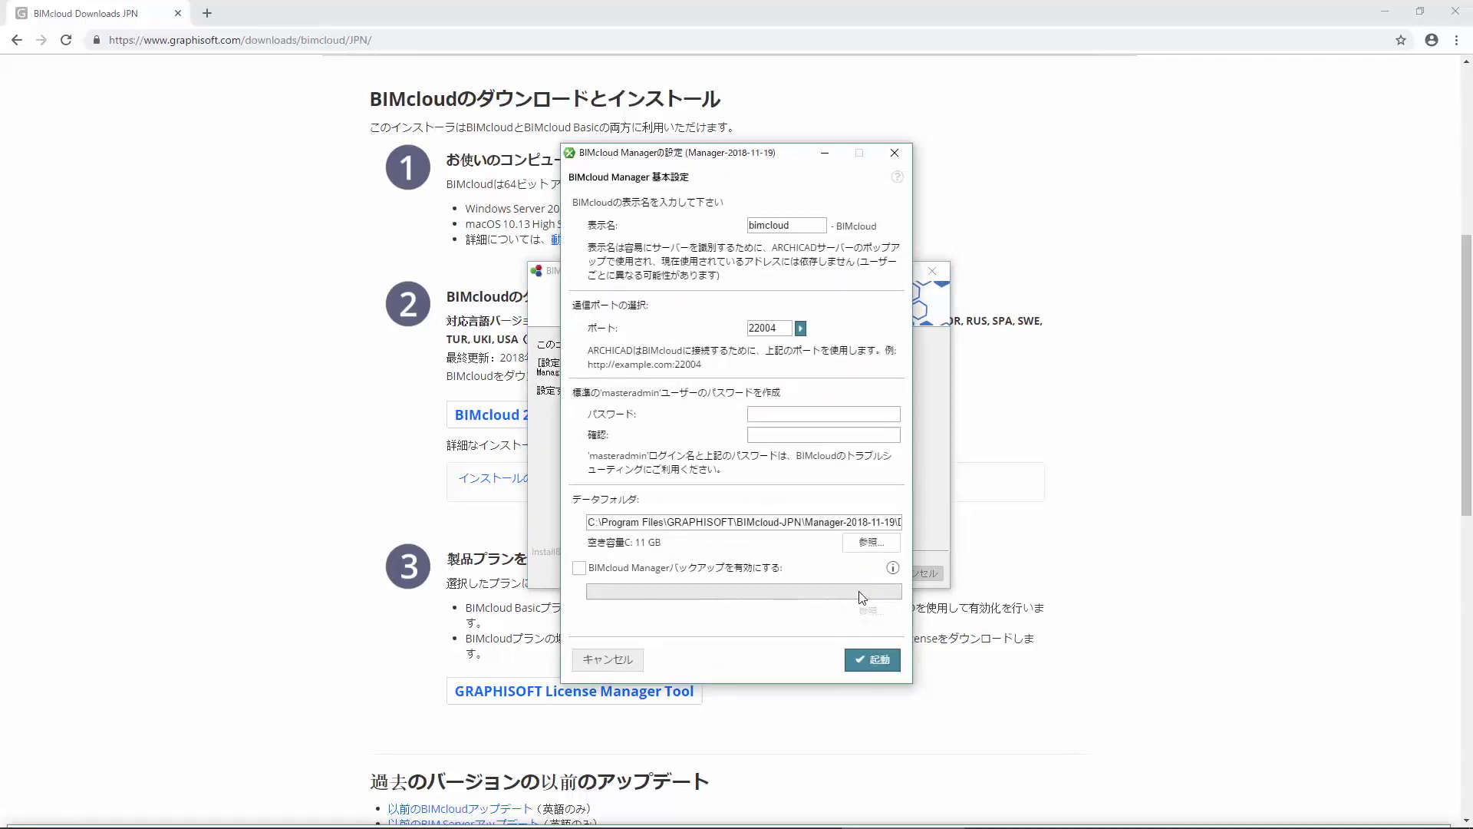
double_click(798, 227)
click(787, 327)
click(795, 414)
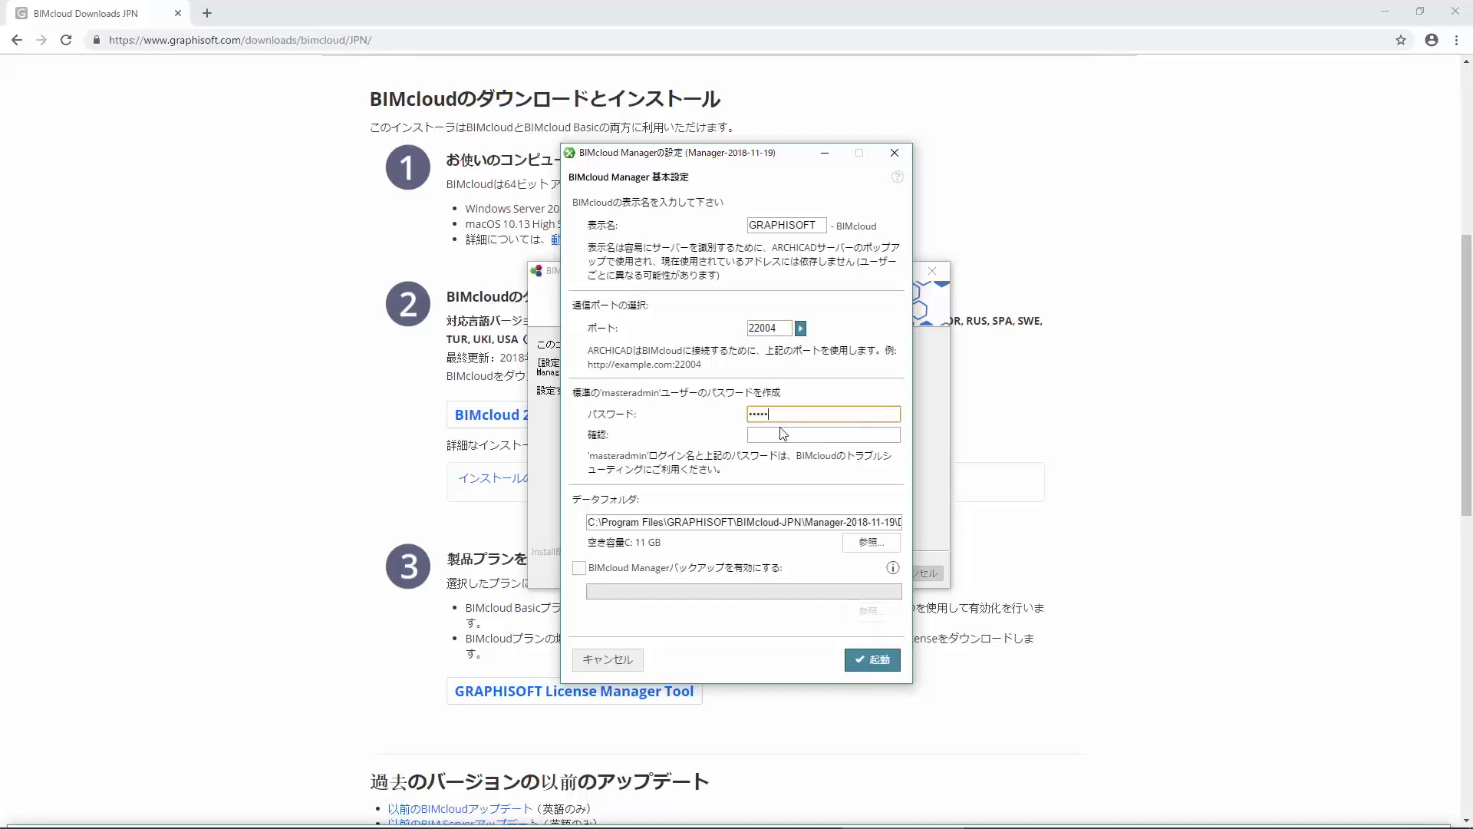
click(781, 430)
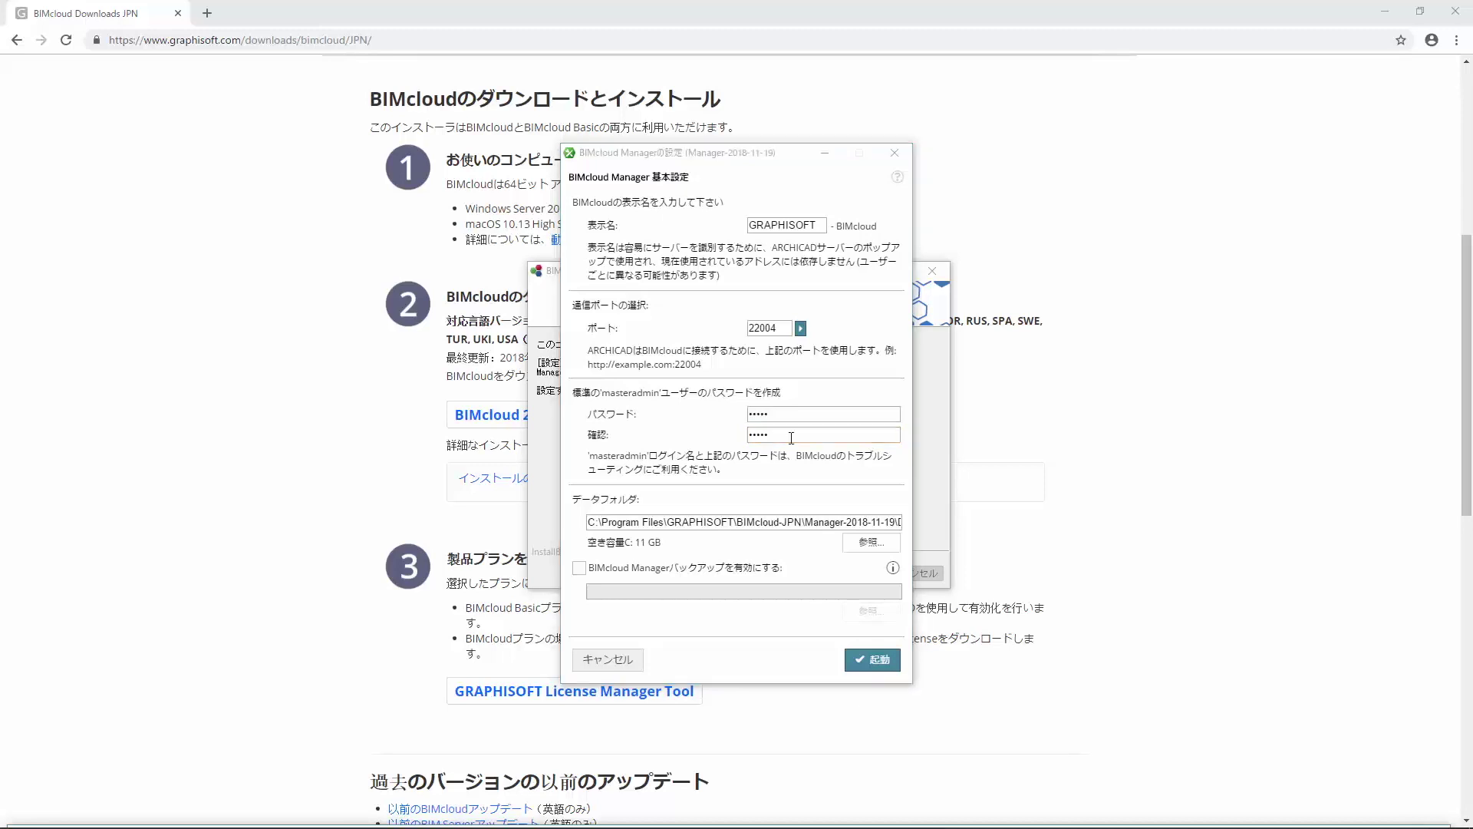
Keep the default data folder, start the Manager and acknowledge the success message.
triple_click(778, 521)
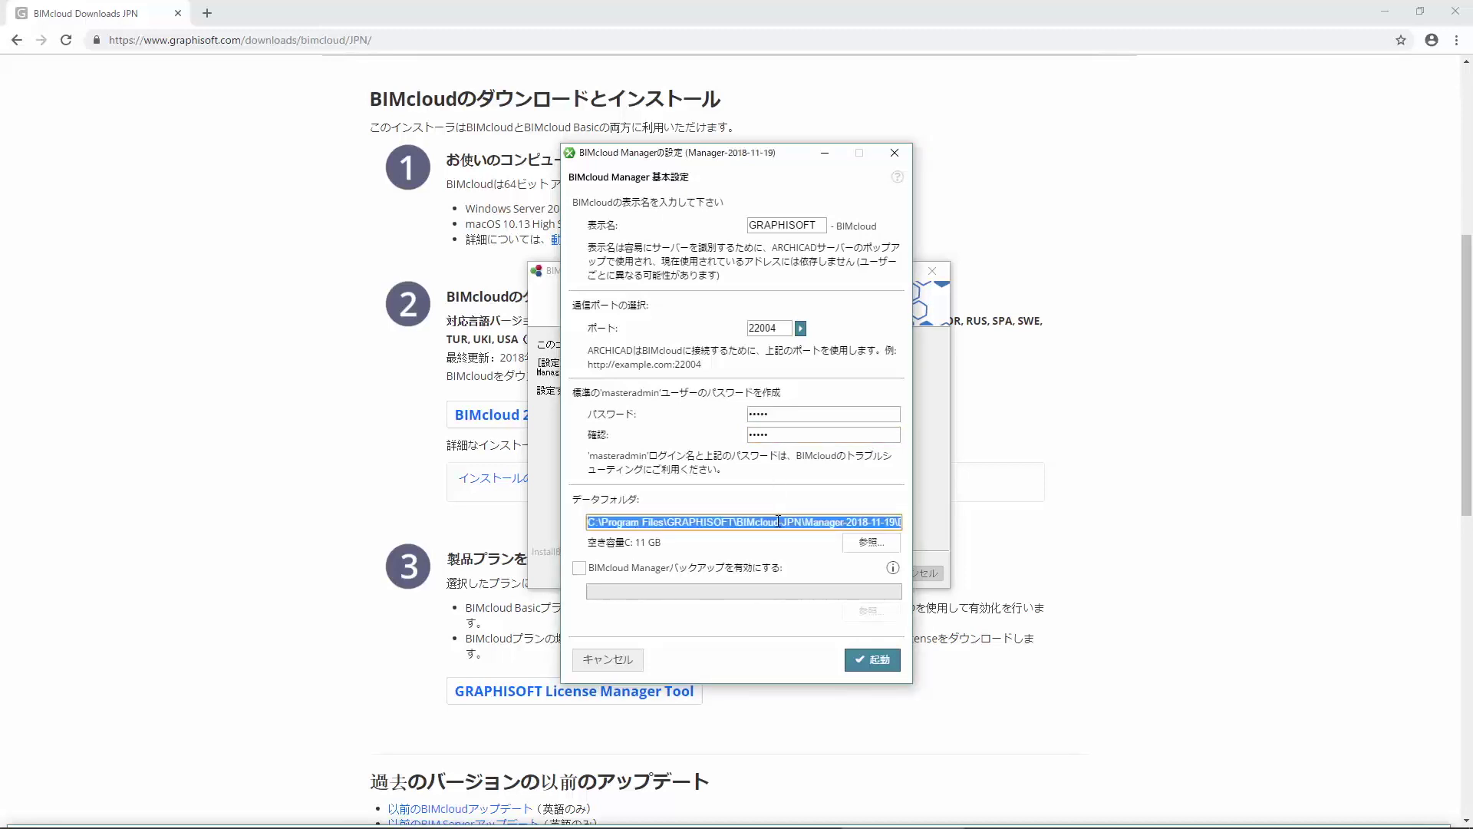
click(601, 563)
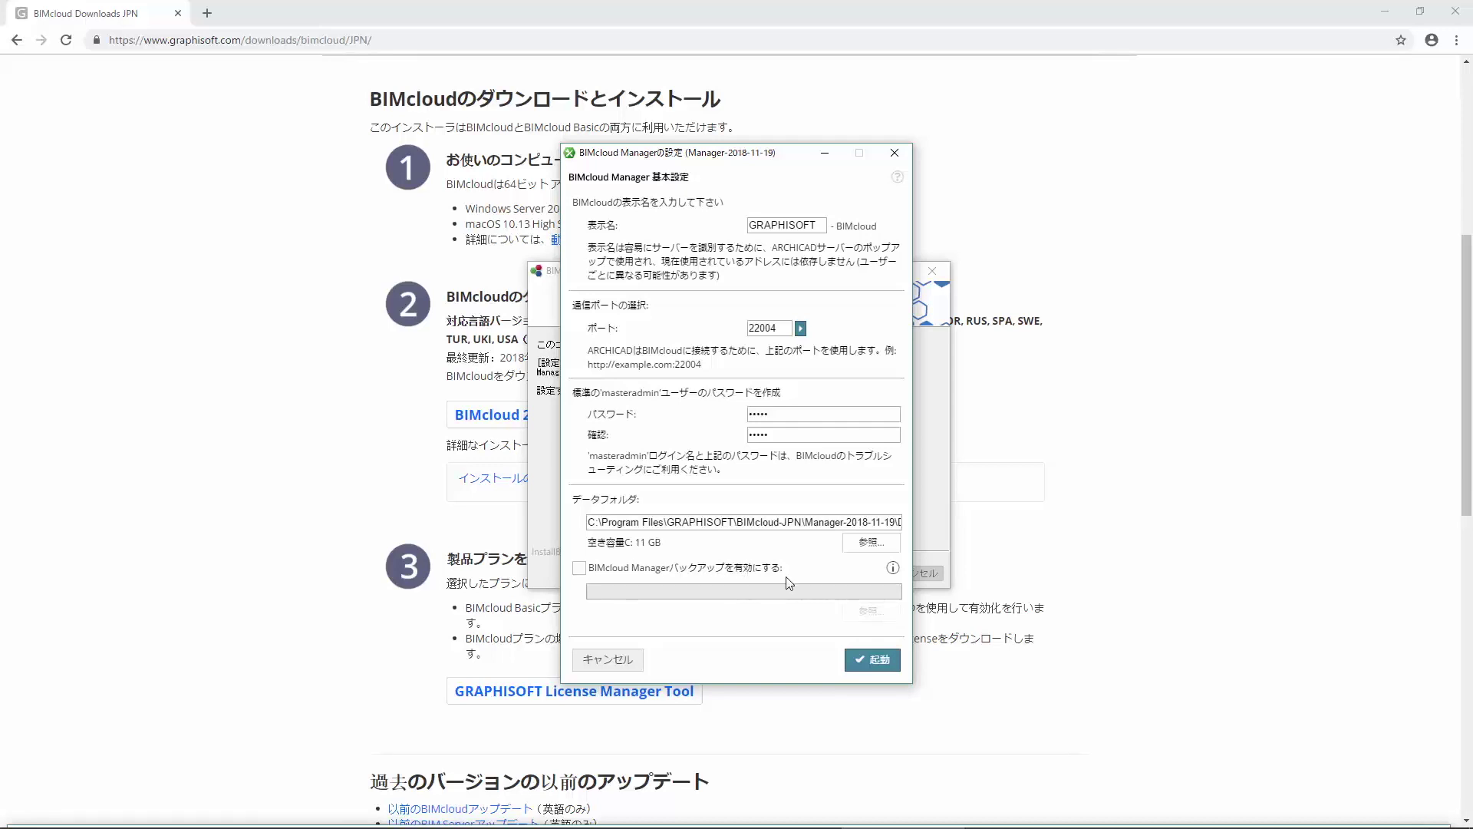
click(884, 662)
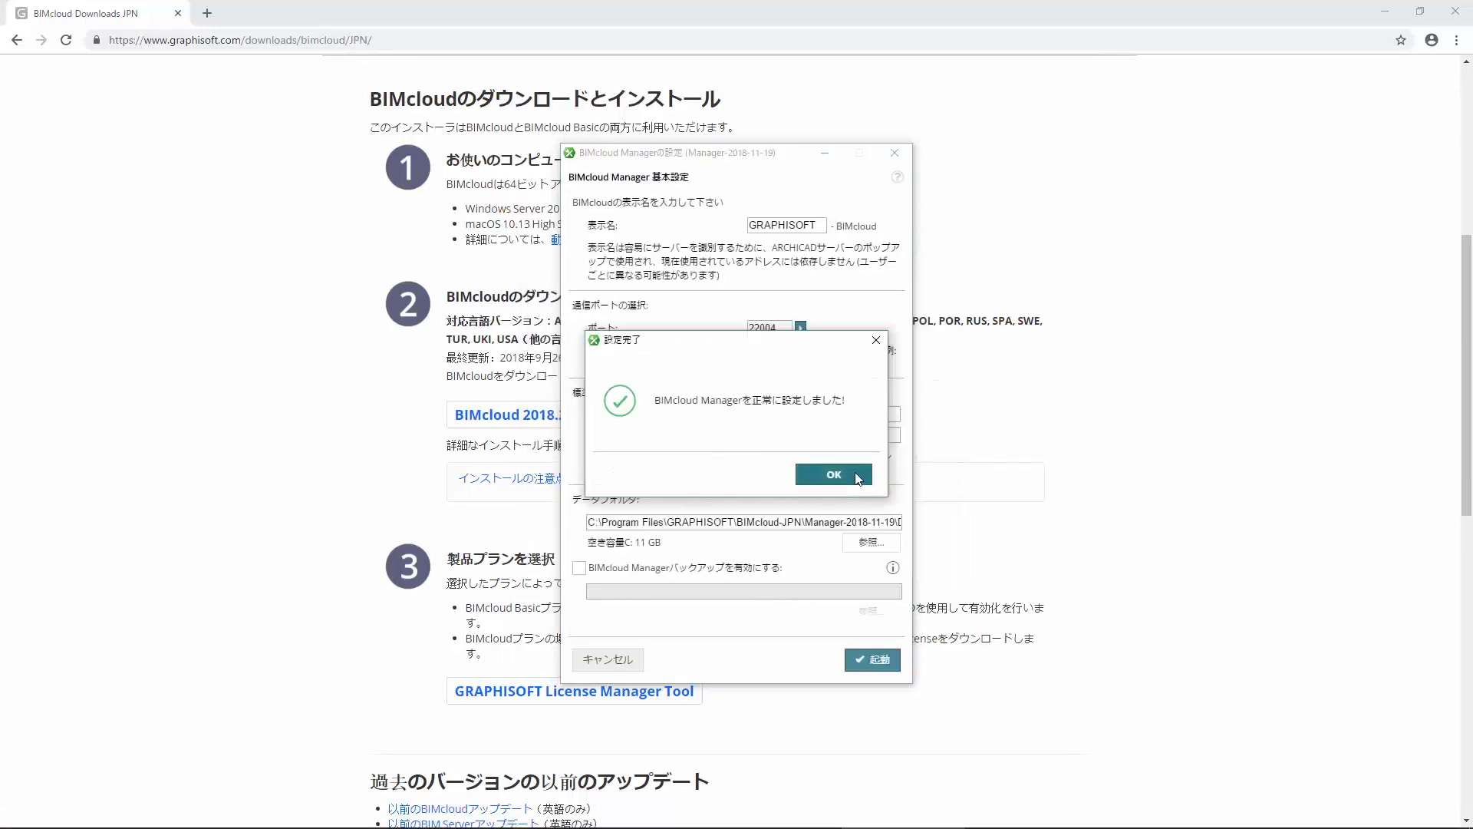
click(859, 479)
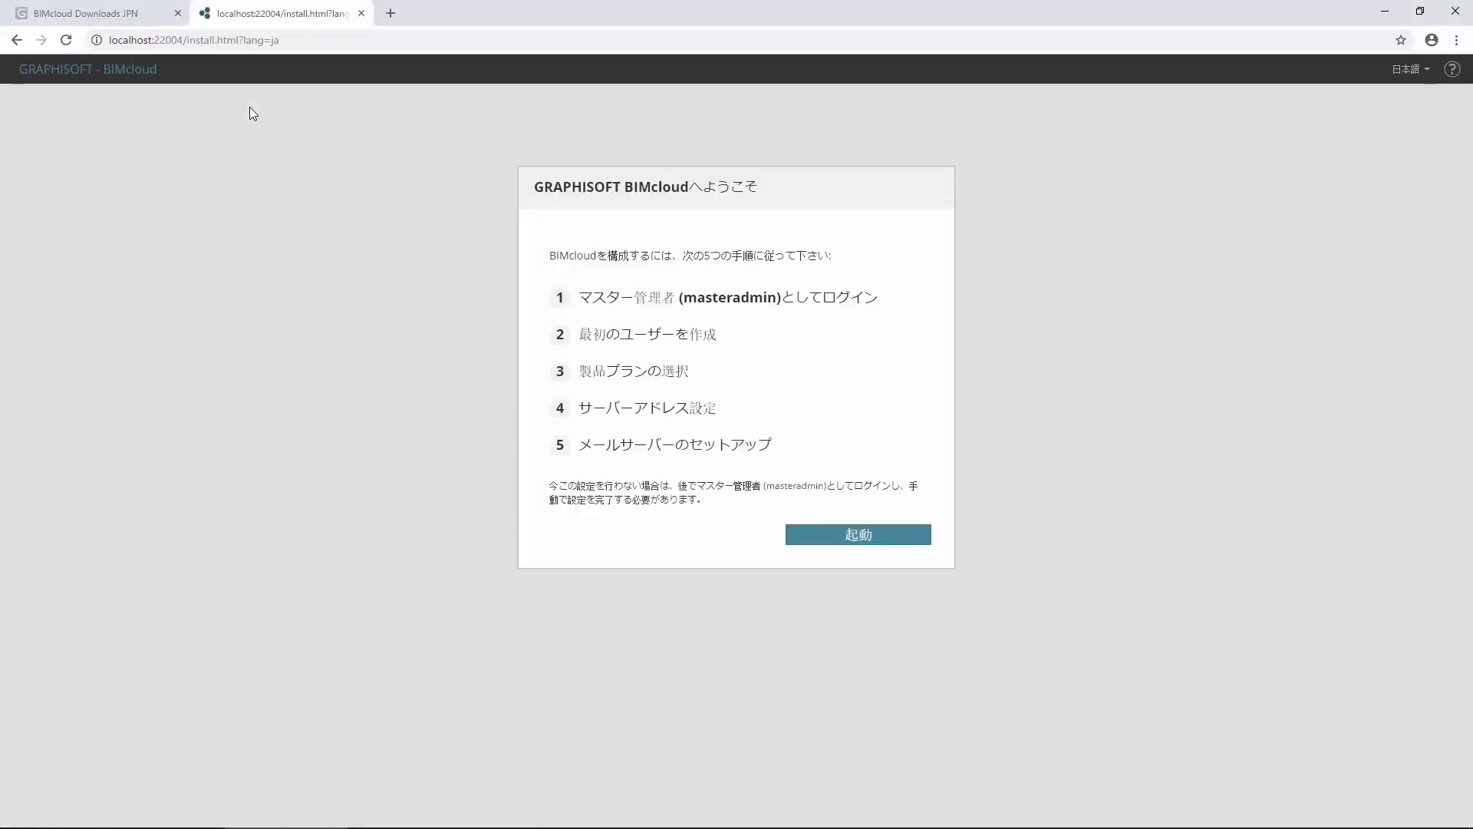
Begin setup as masteradmin and enter the first user's full name and login name.
click(890, 540)
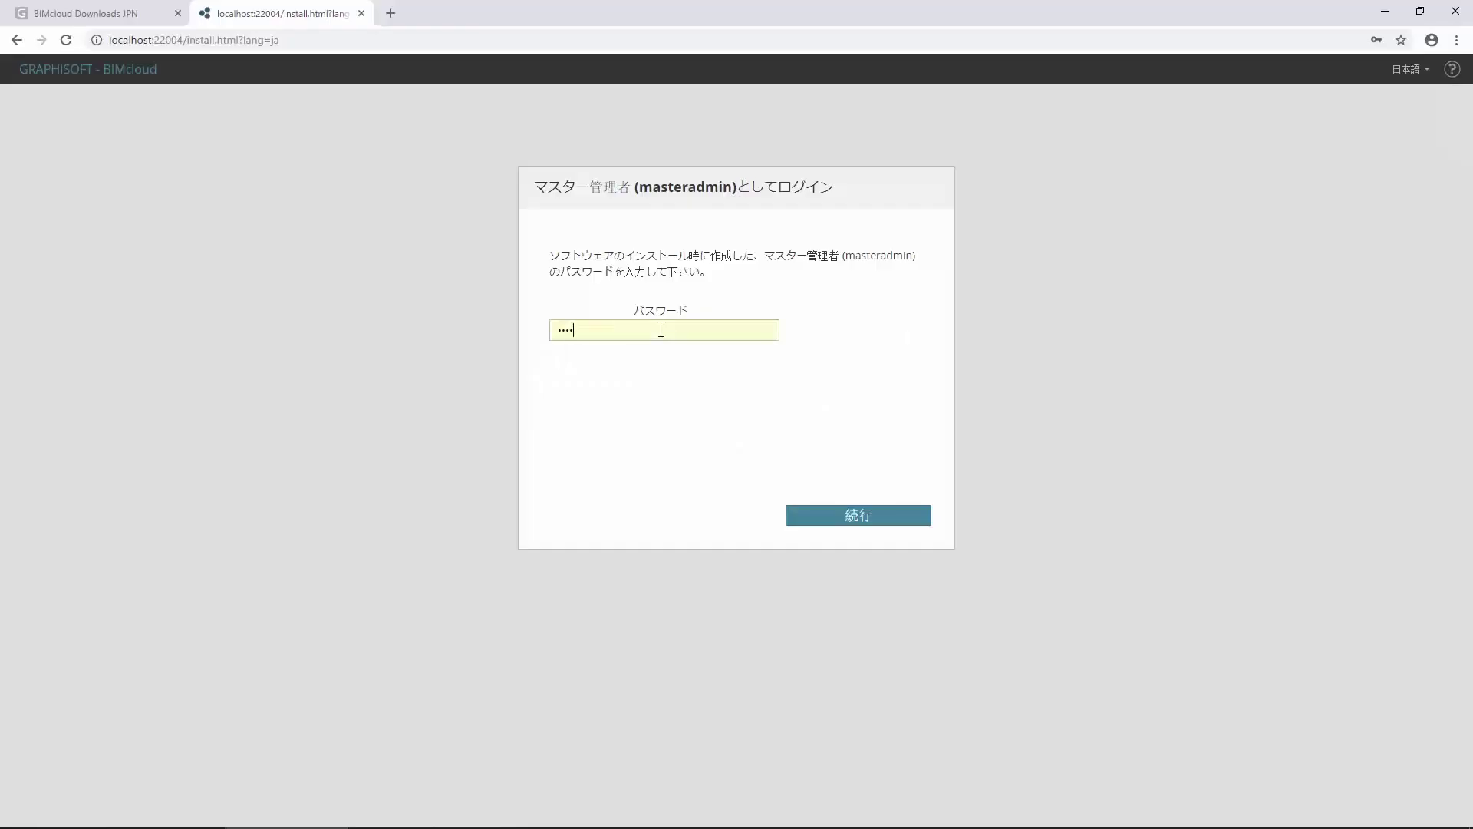
click(882, 517)
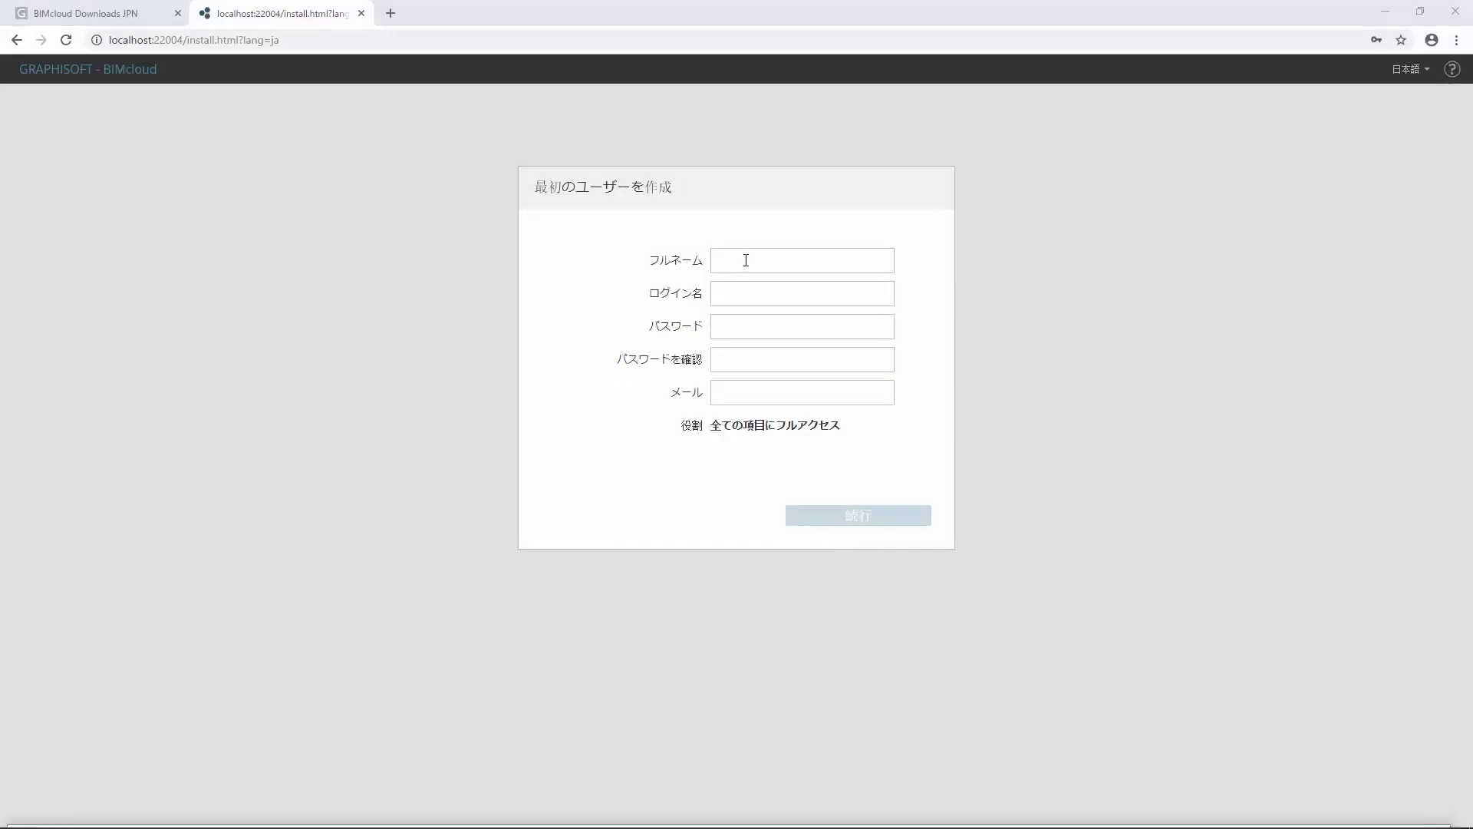
click(841, 272)
text(Brian T.)
click(840, 289)
text(br)
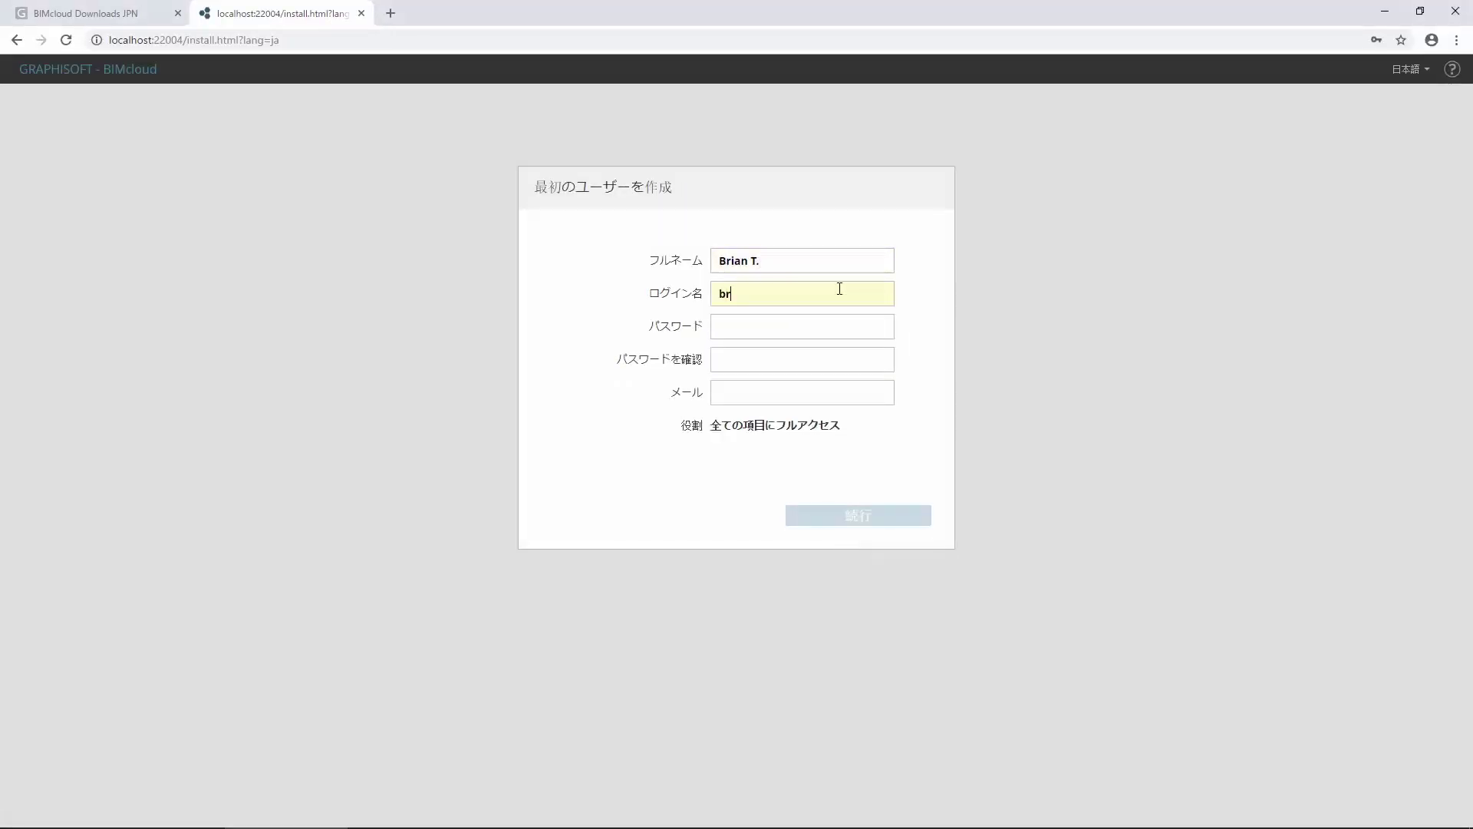
text(ian.t)
Set and confirm the user's password, enter their e-mail address, and create the account.
click(756, 330)
click(746, 361)
click(742, 393)
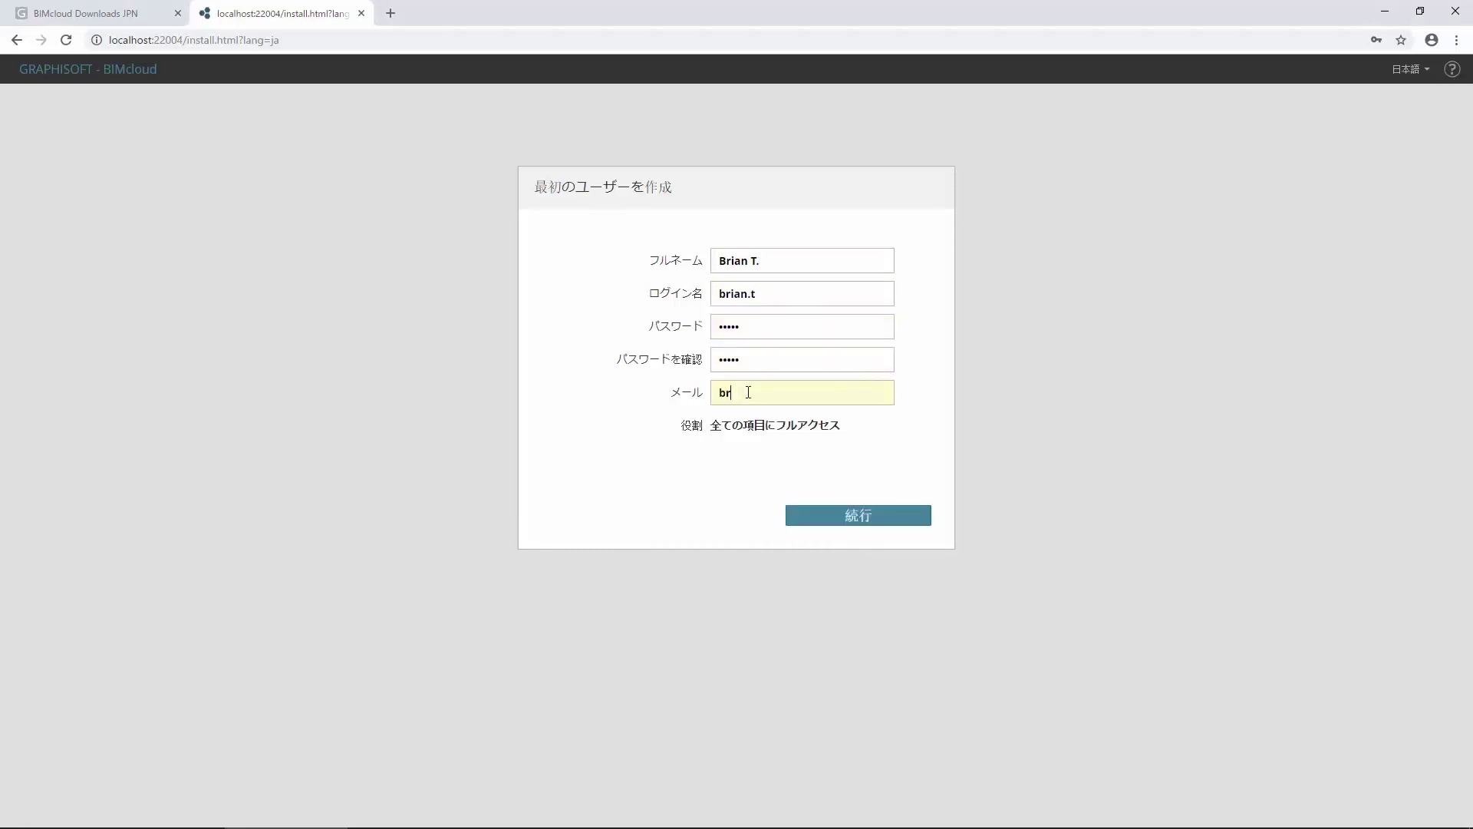
key(Home)
click(887, 521)
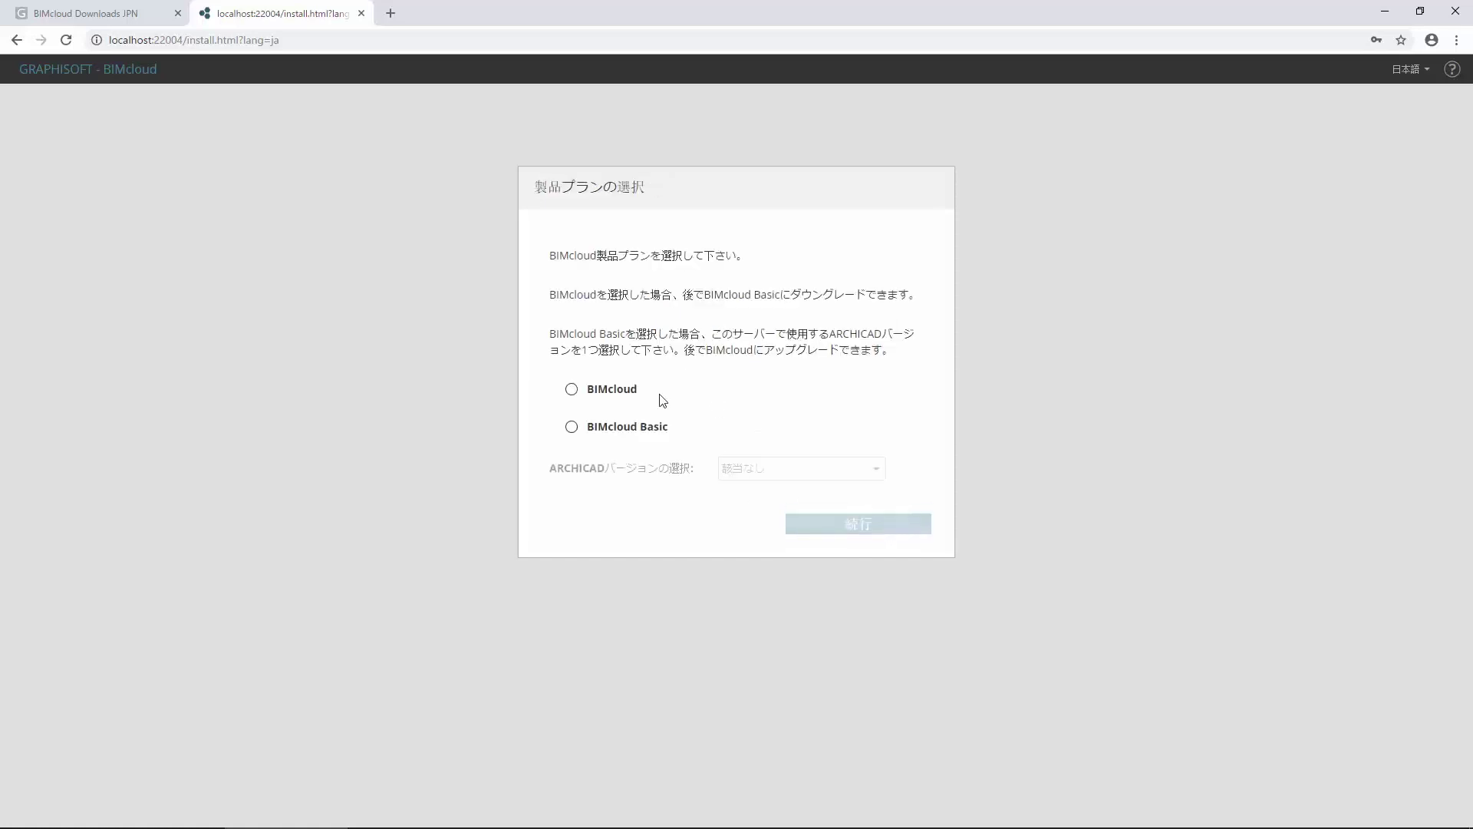
Choose the BIMcloud Basic plan for ARCHICAD version 22 and continue.
click(572, 390)
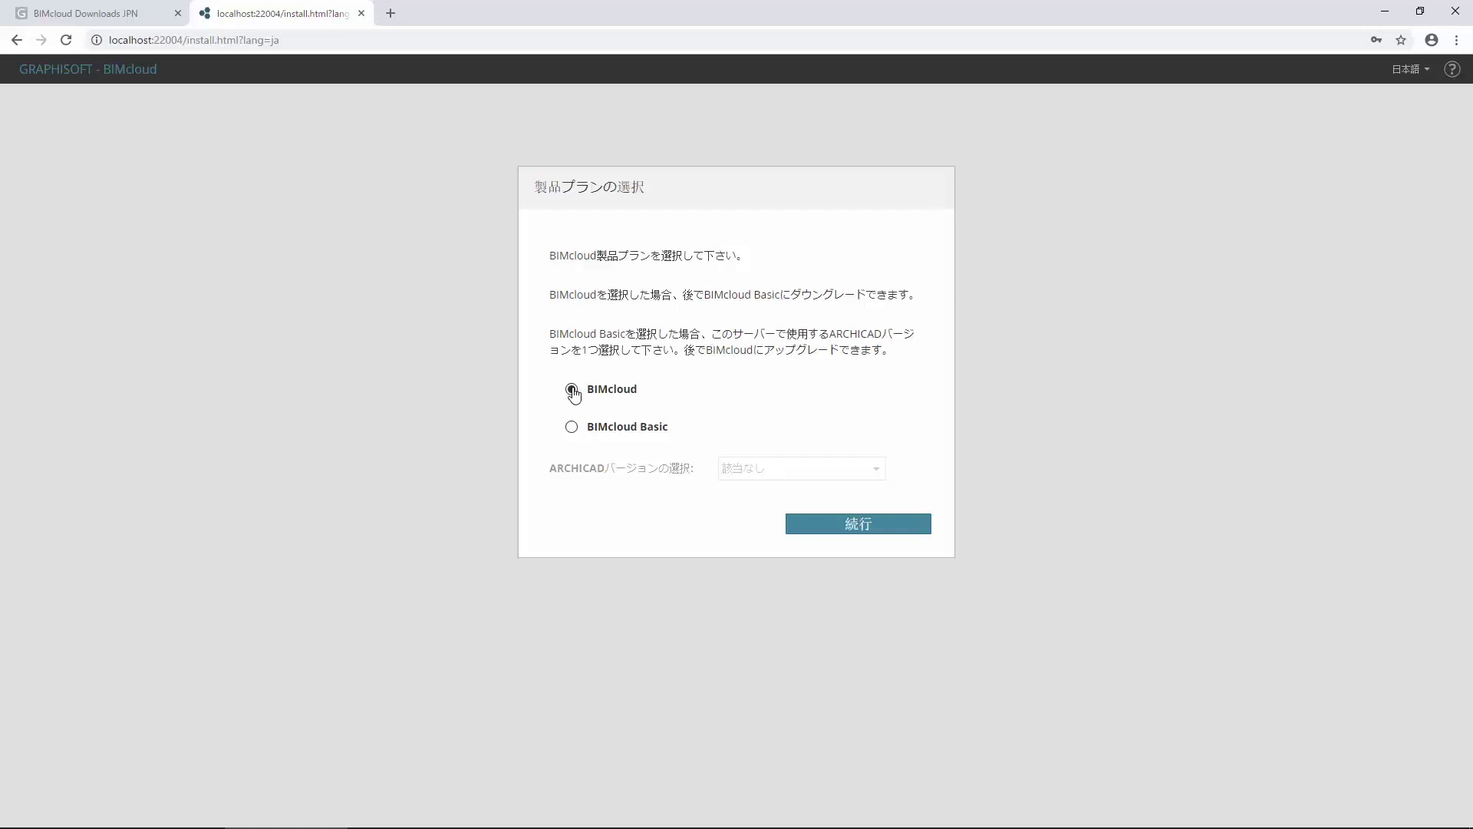
click(572, 428)
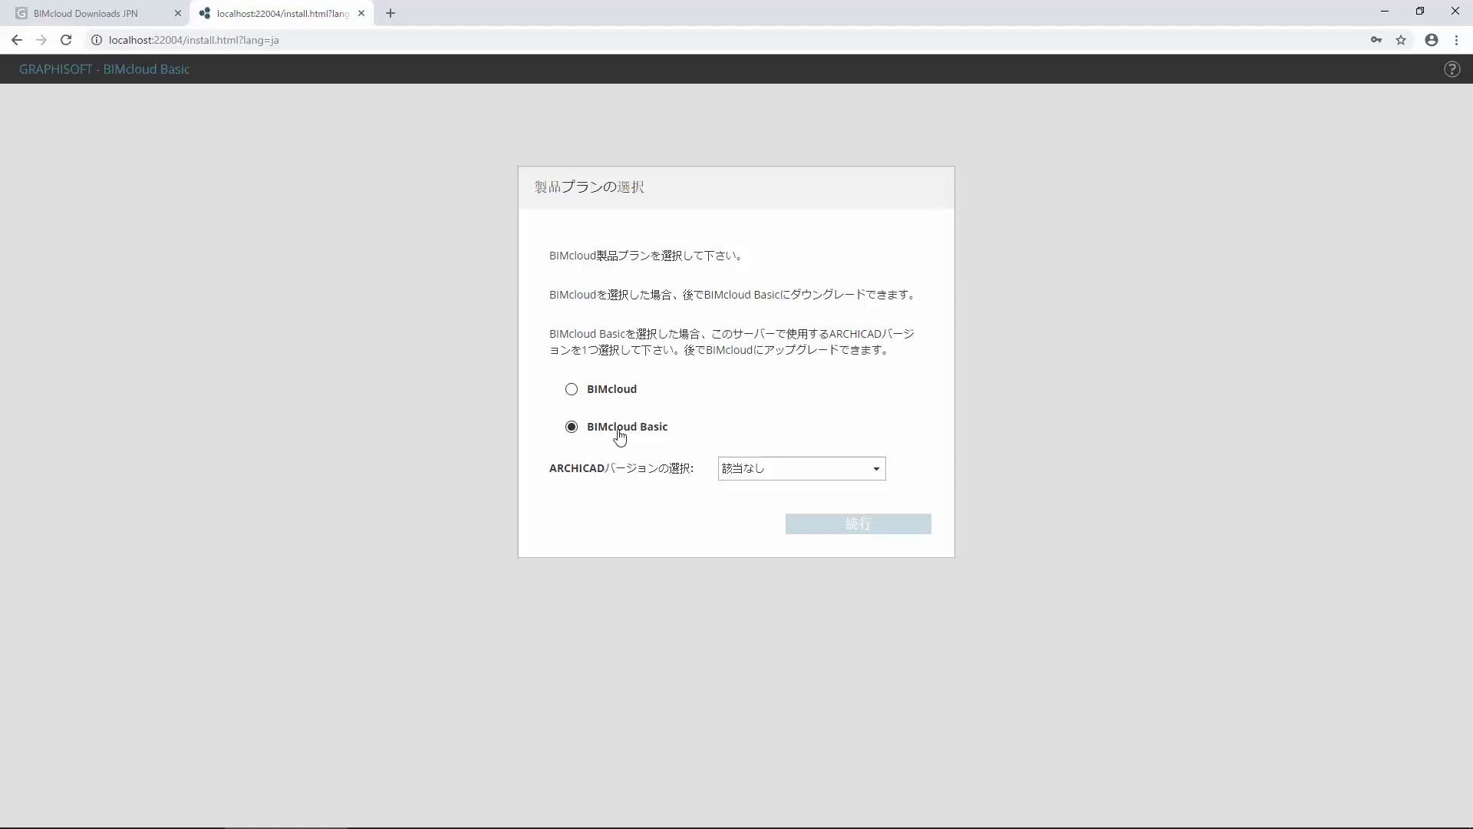
click(881, 474)
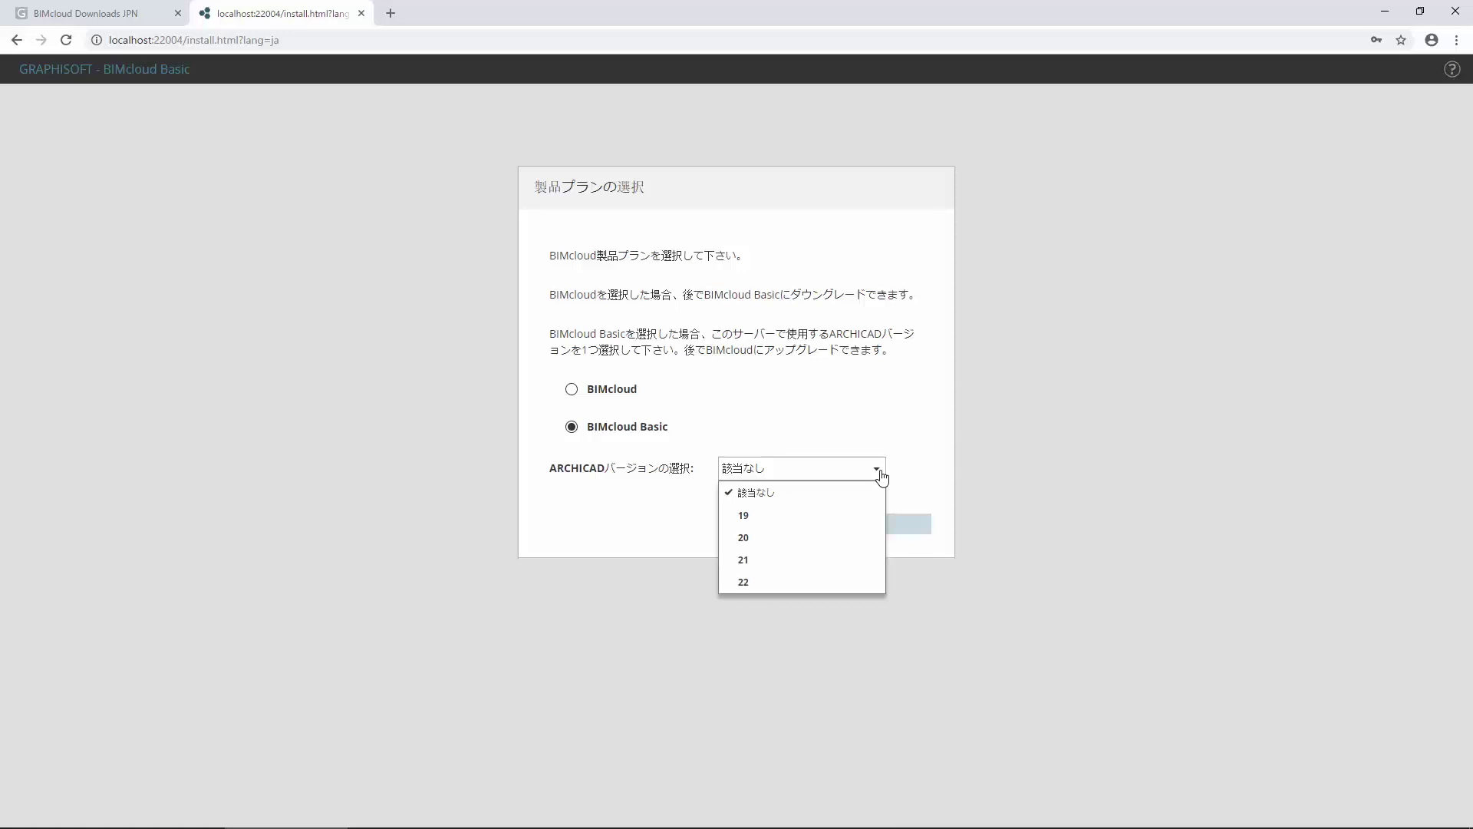
click(835, 589)
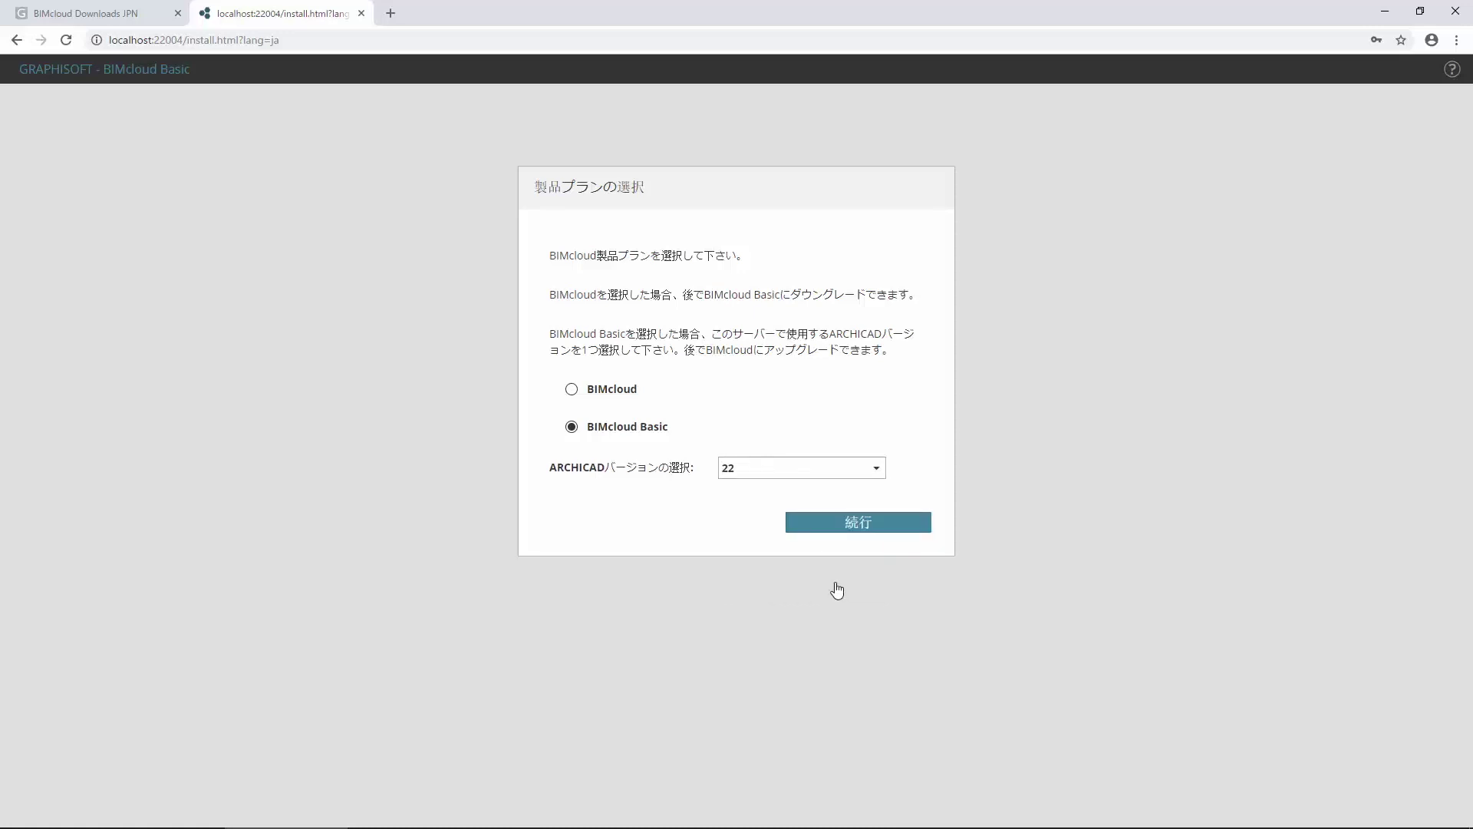
click(907, 527)
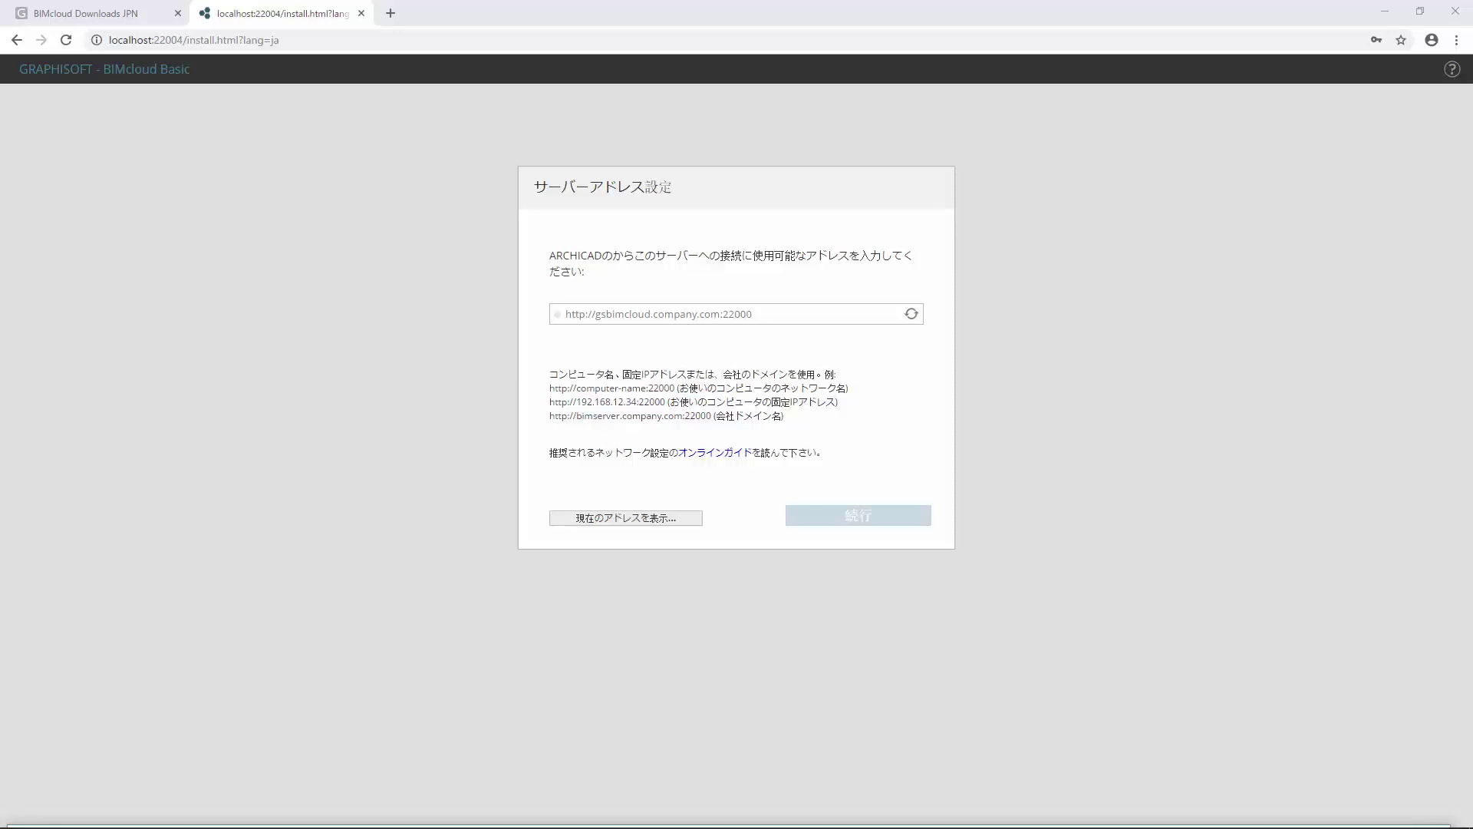
click(674, 519)
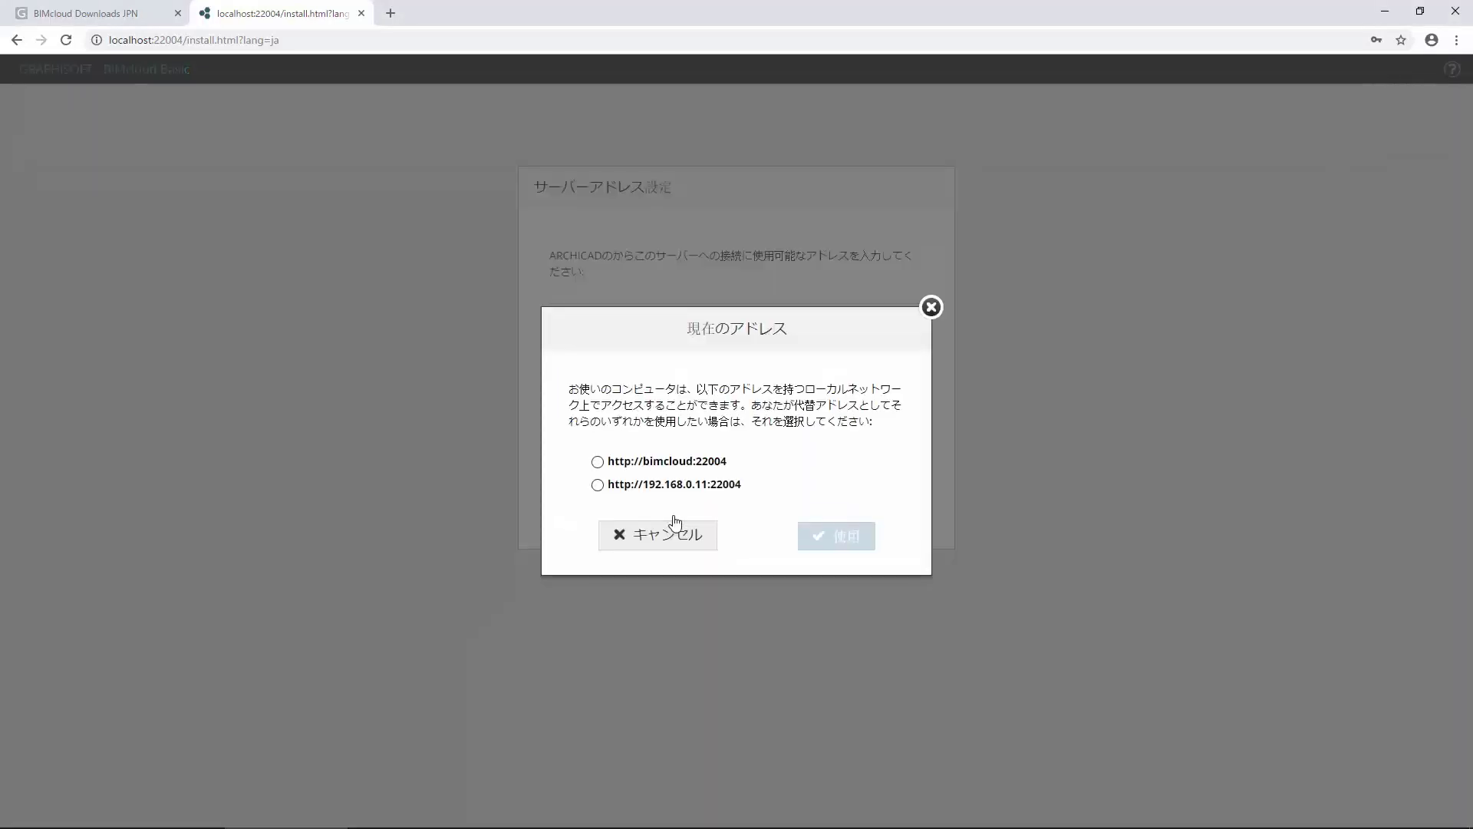
click(598, 462)
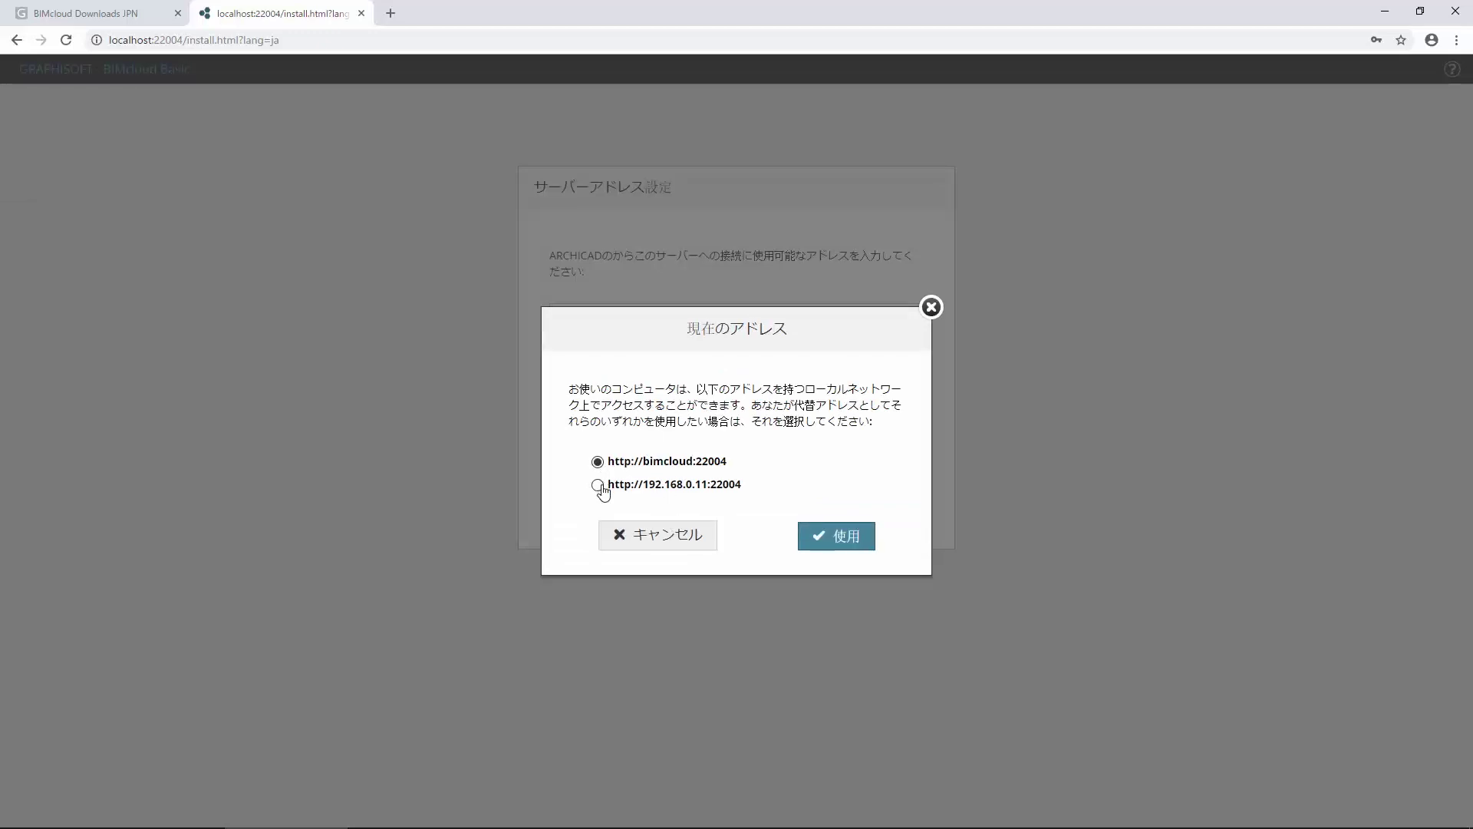
click(598, 487)
click(932, 308)
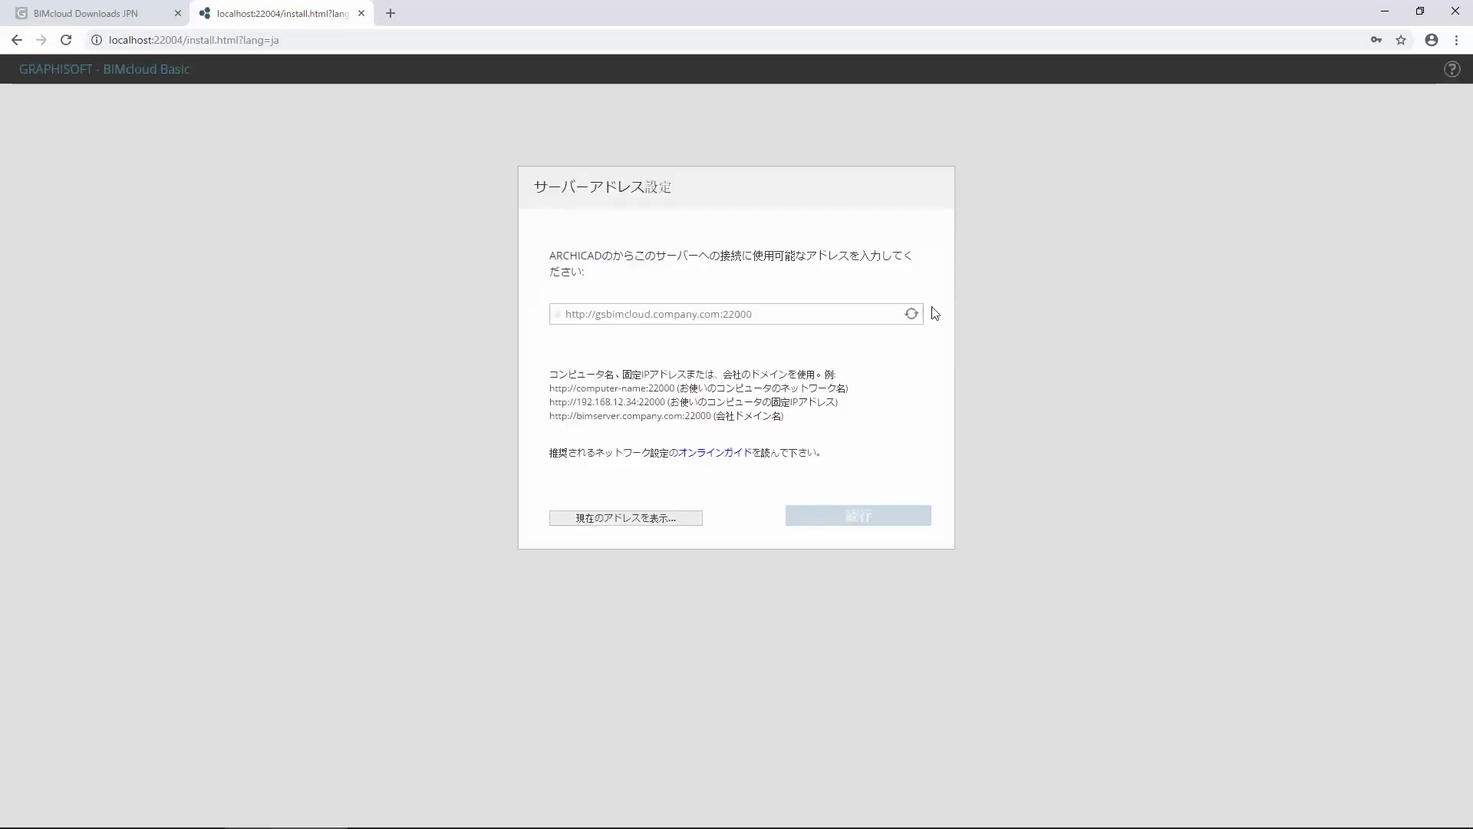
text(http://bimcloud.graphisoft-architects.com:22004)
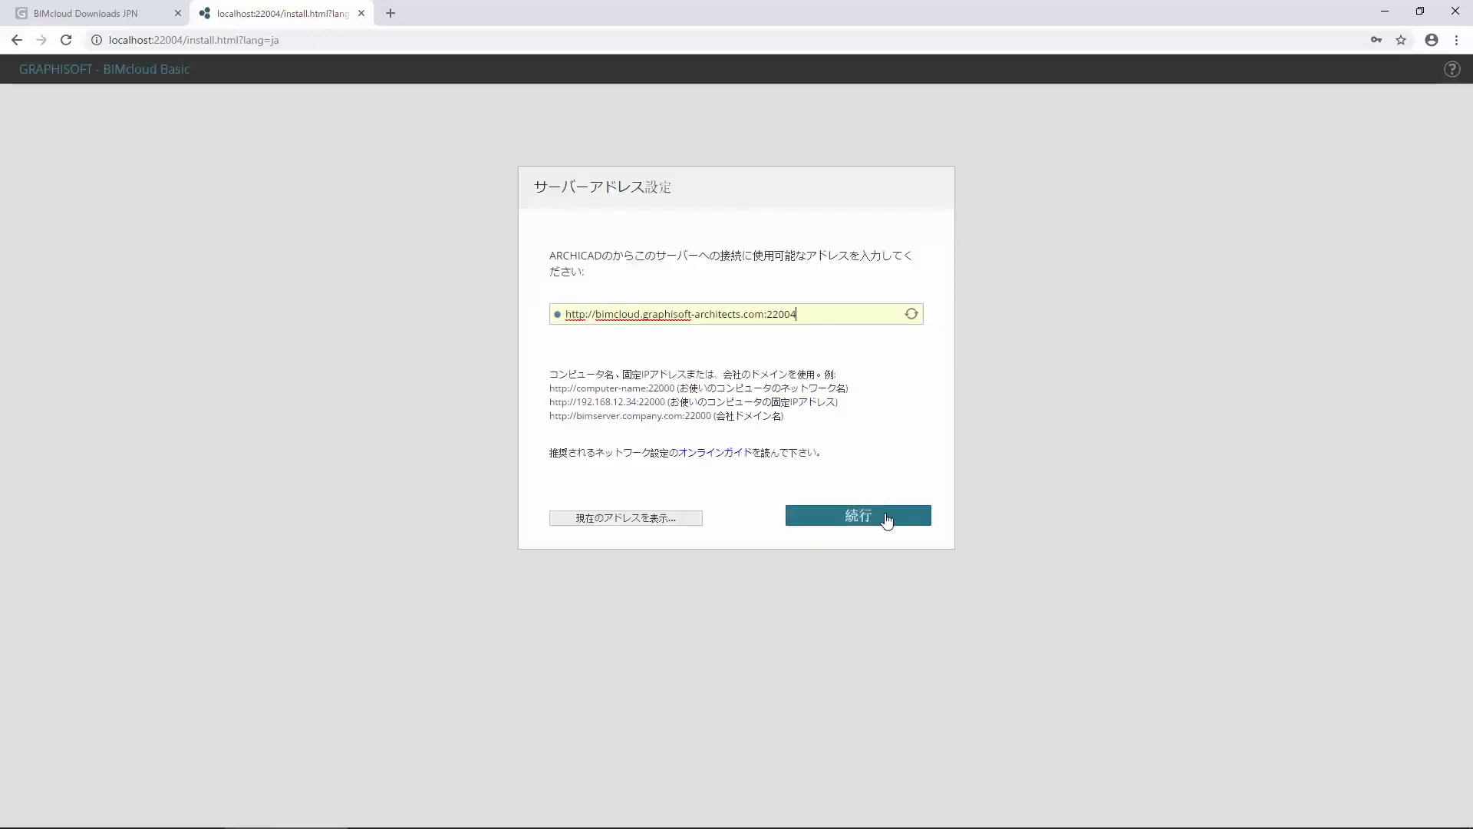
click(884, 519)
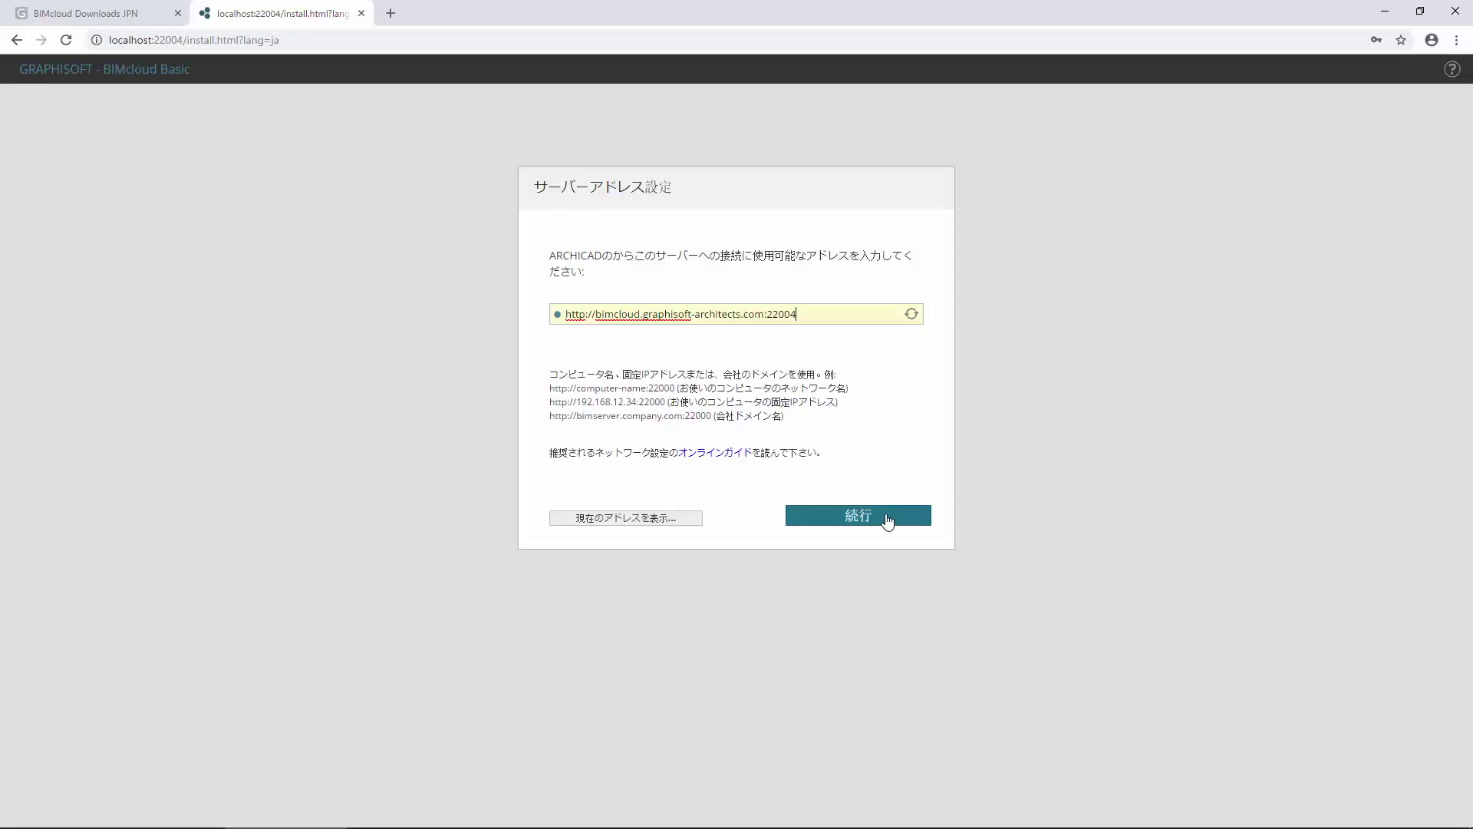
click(887, 521)
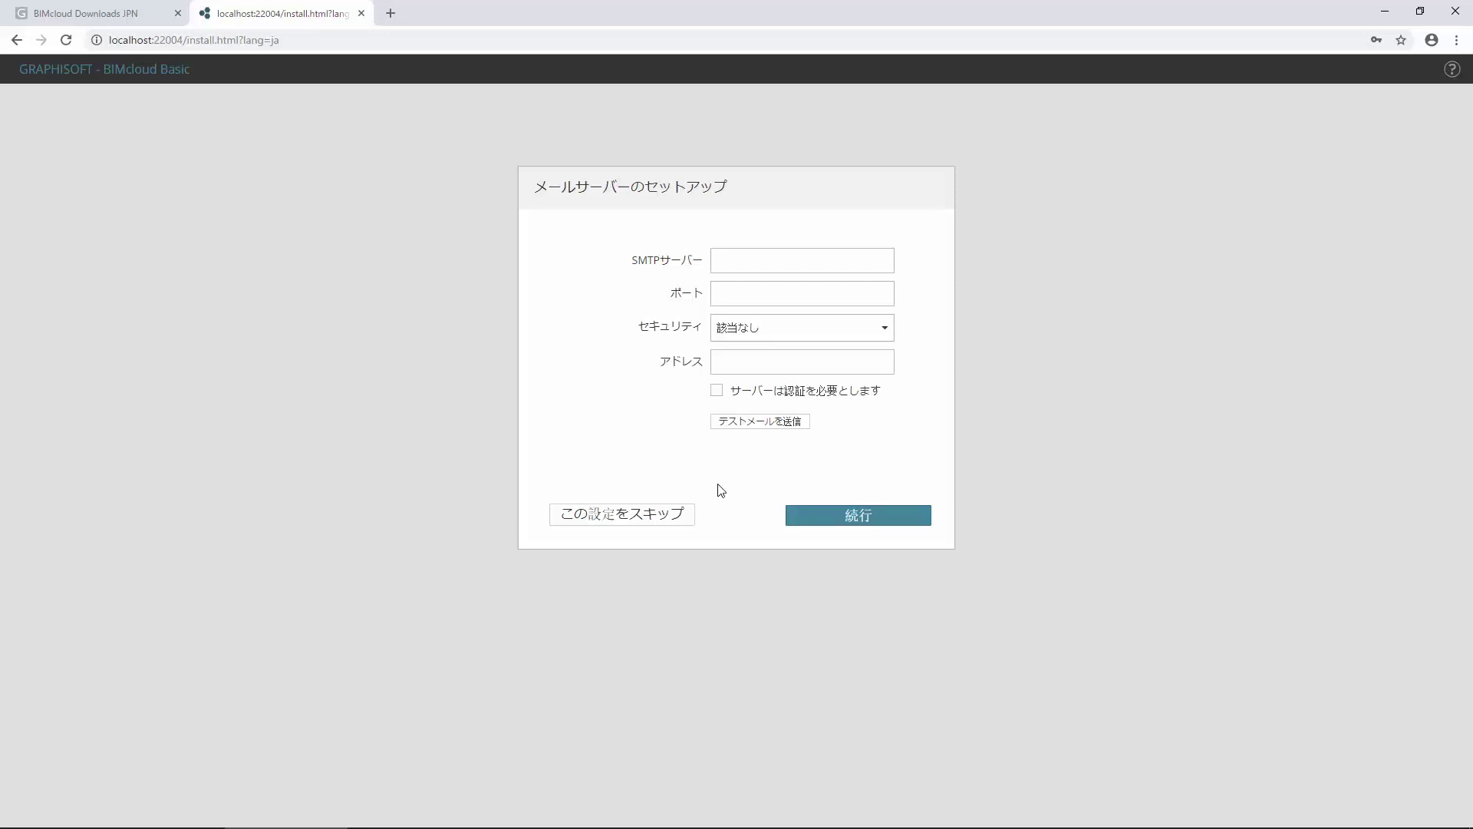
Skip mail server setup and enter BIMcloud as master administrator.
click(659, 518)
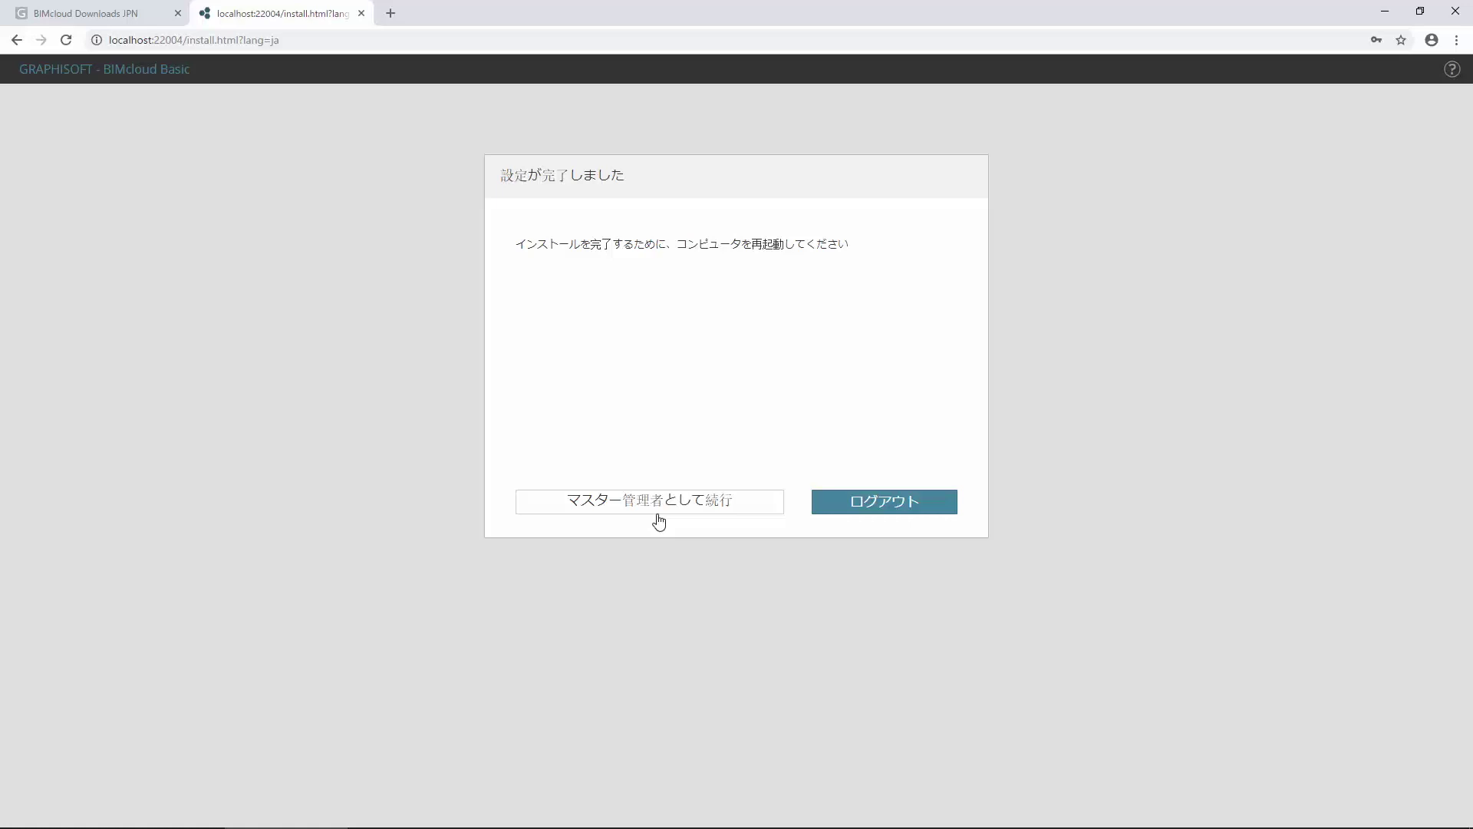
click(627, 505)
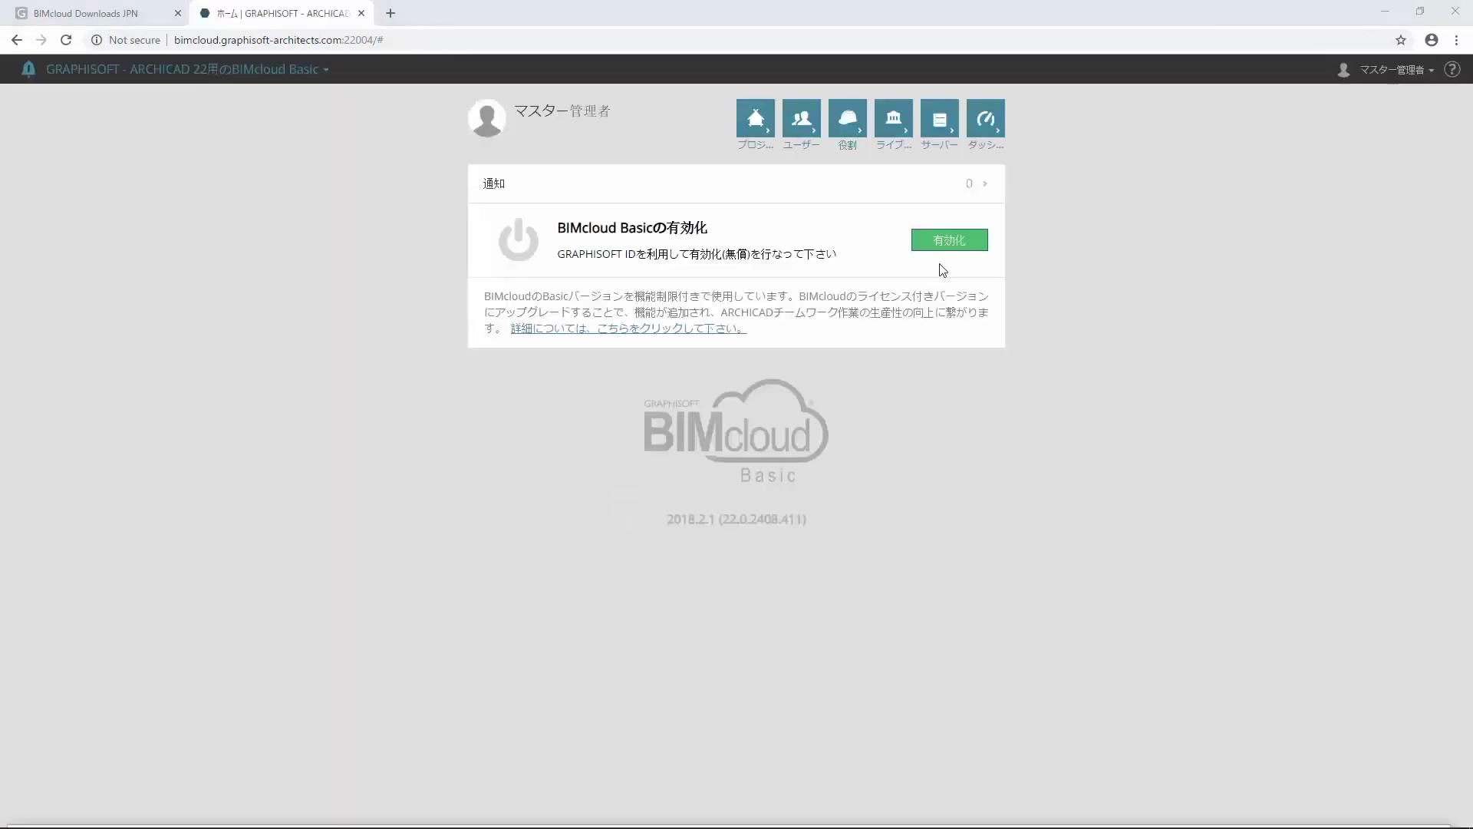
Begin activating BIMcloud Basic from the licence page with a GRAPHISOFT ID.
click(968, 250)
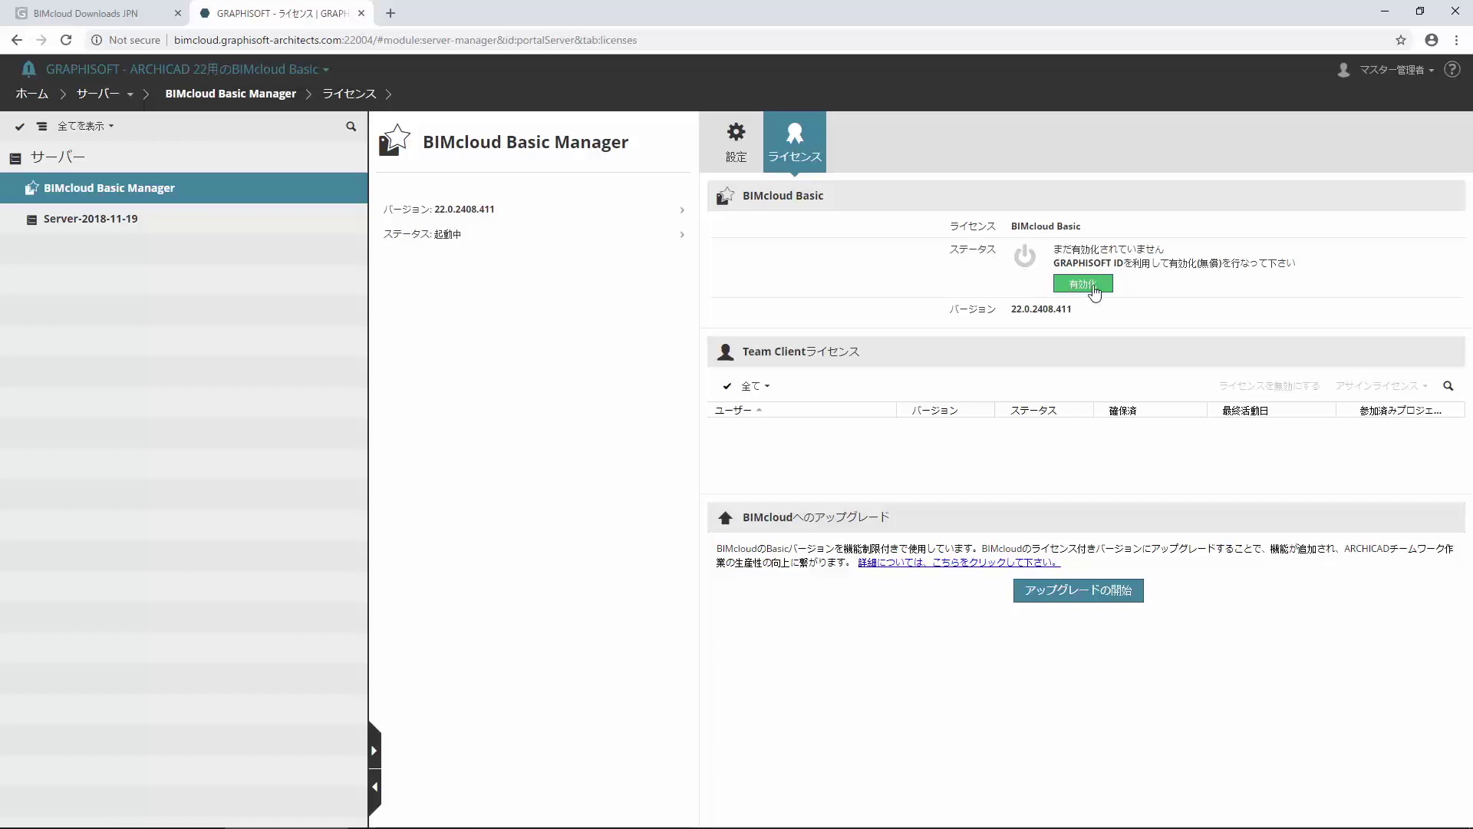
click(1093, 286)
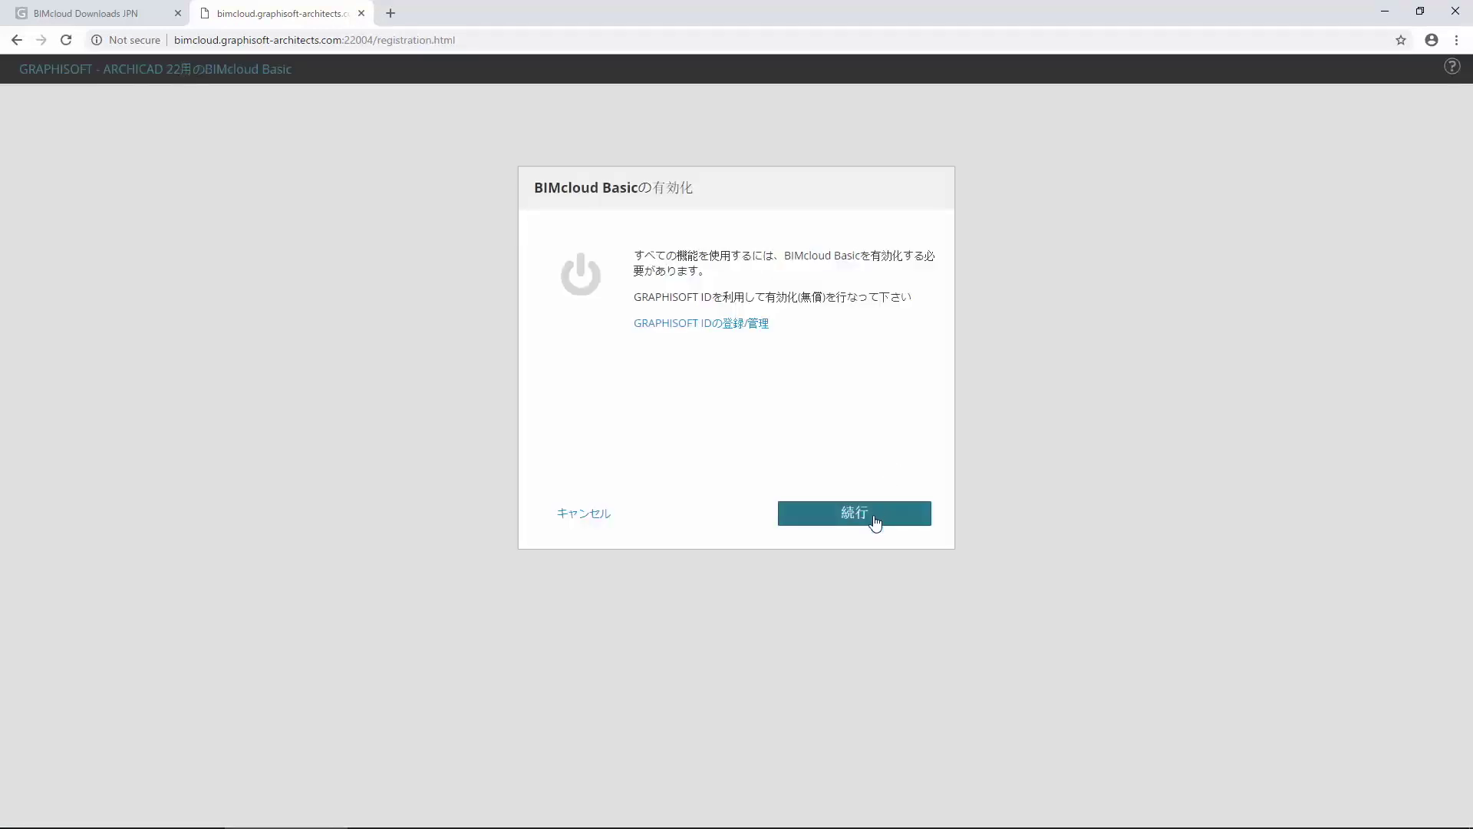
click(875, 522)
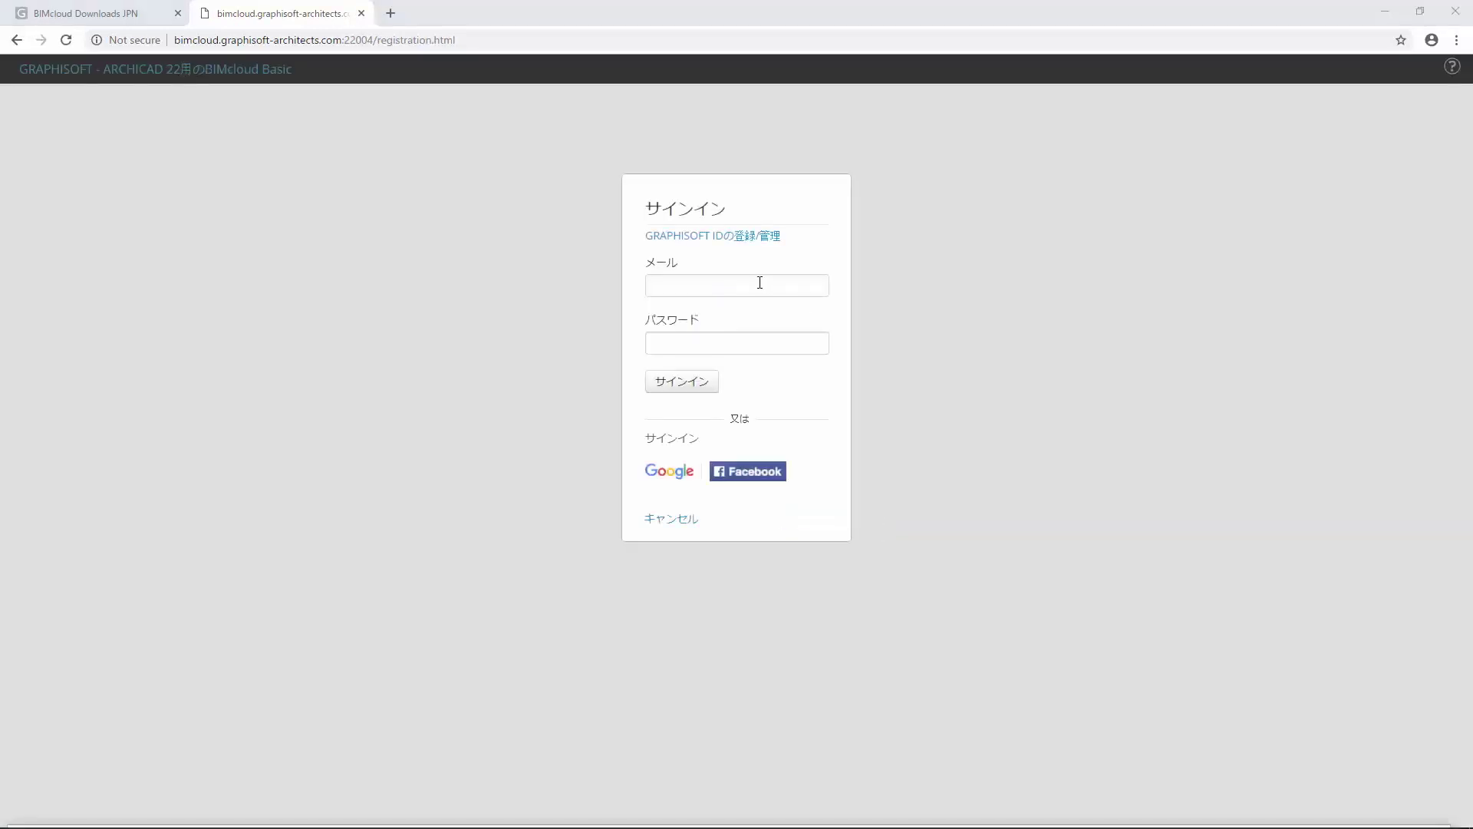
Sign in with the GRAPHISOFT ID e-mail and password, then activate and launch BIMcloud Basic.
click(752, 283)
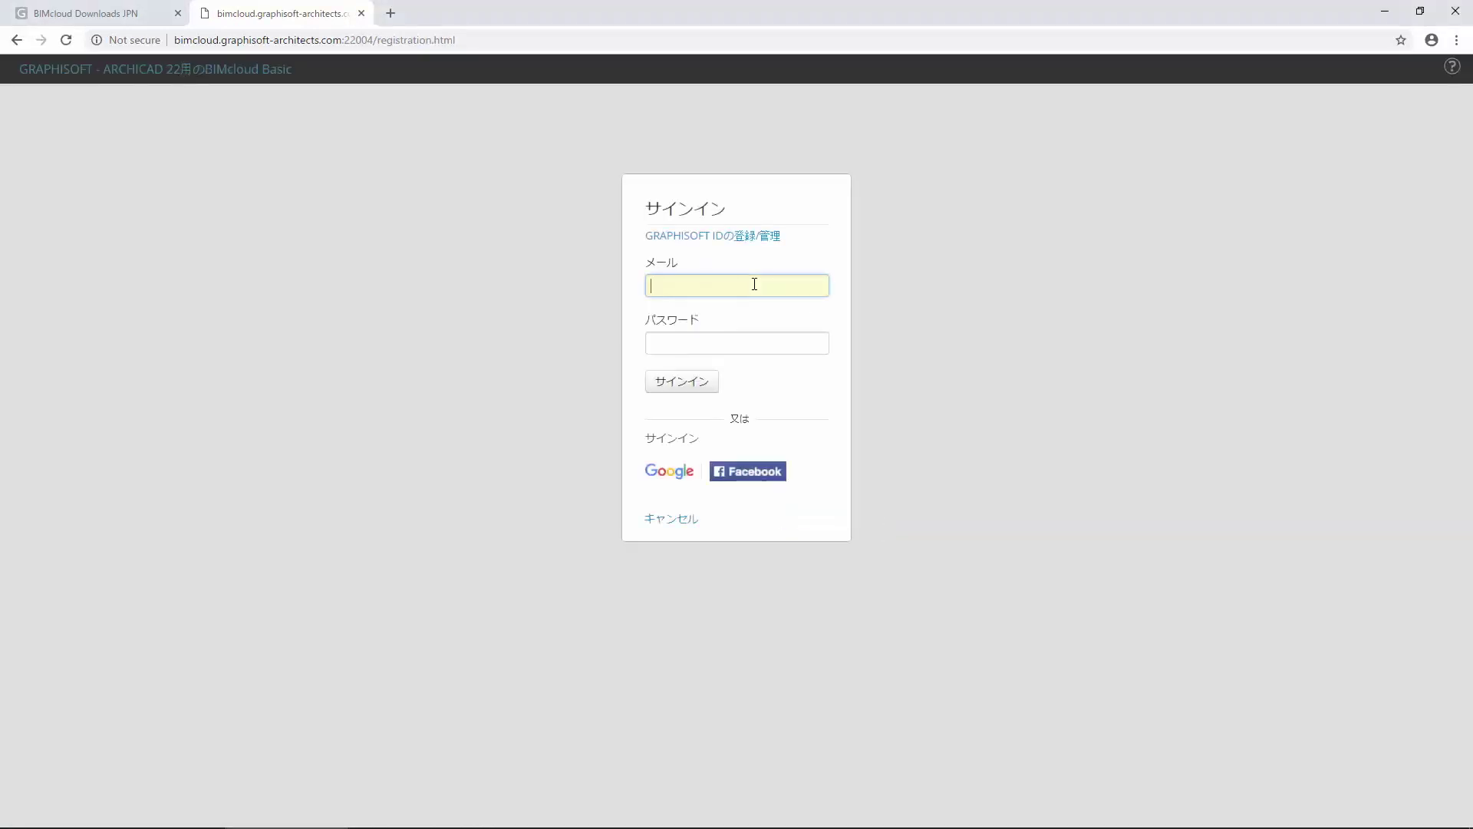
click(727, 343)
text(*****)
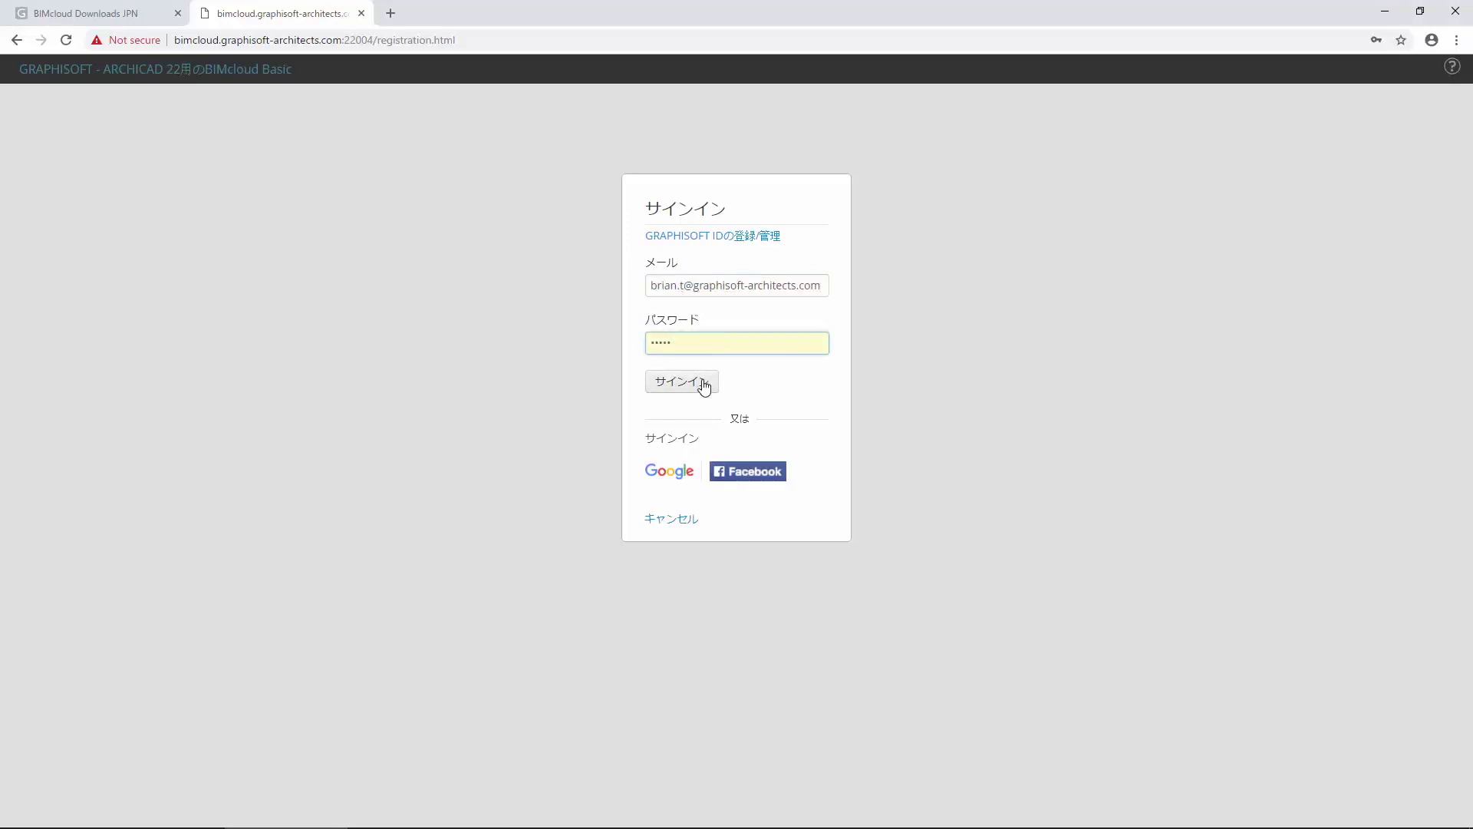
click(703, 384)
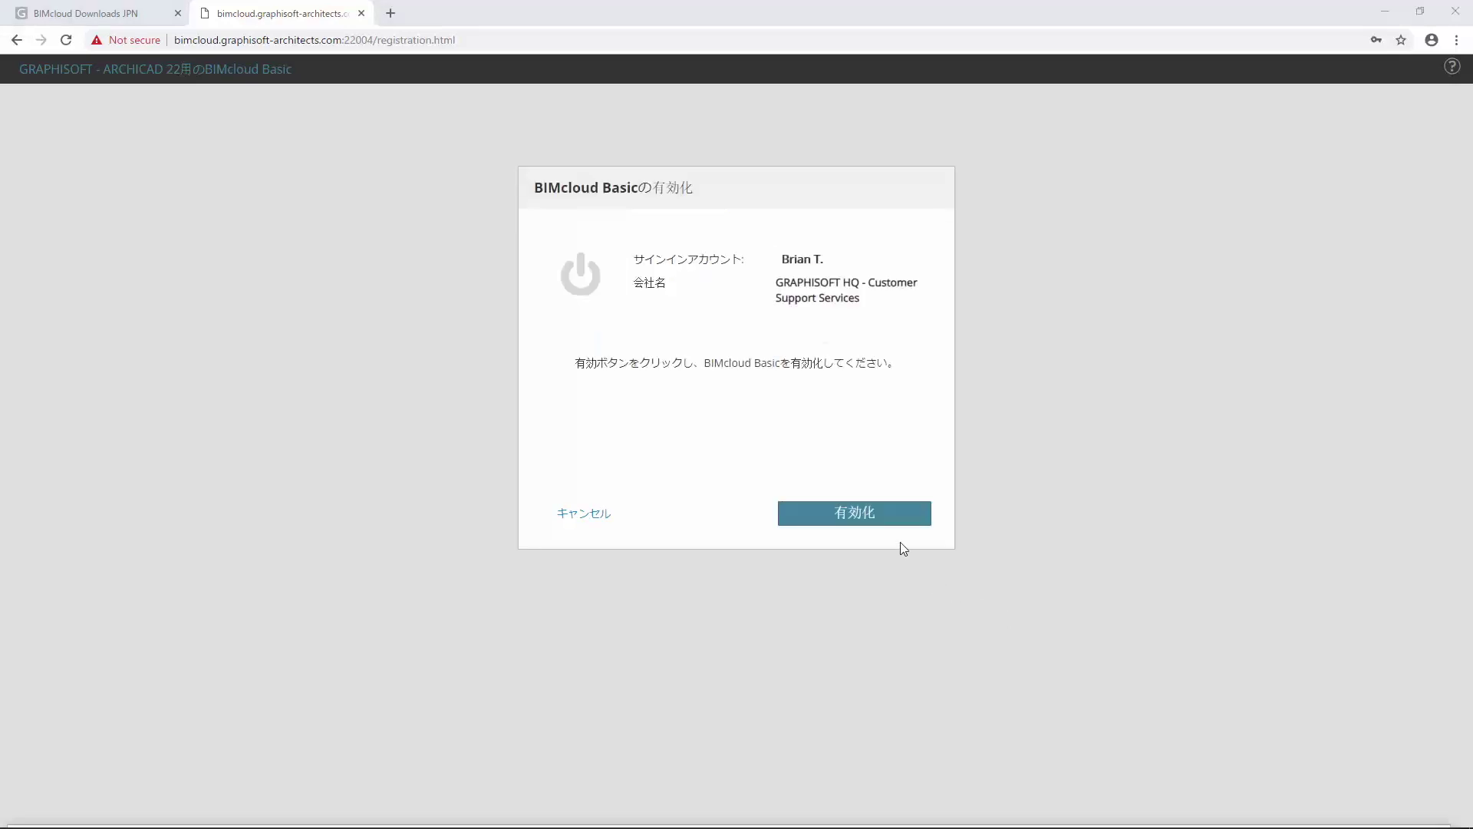
click(895, 521)
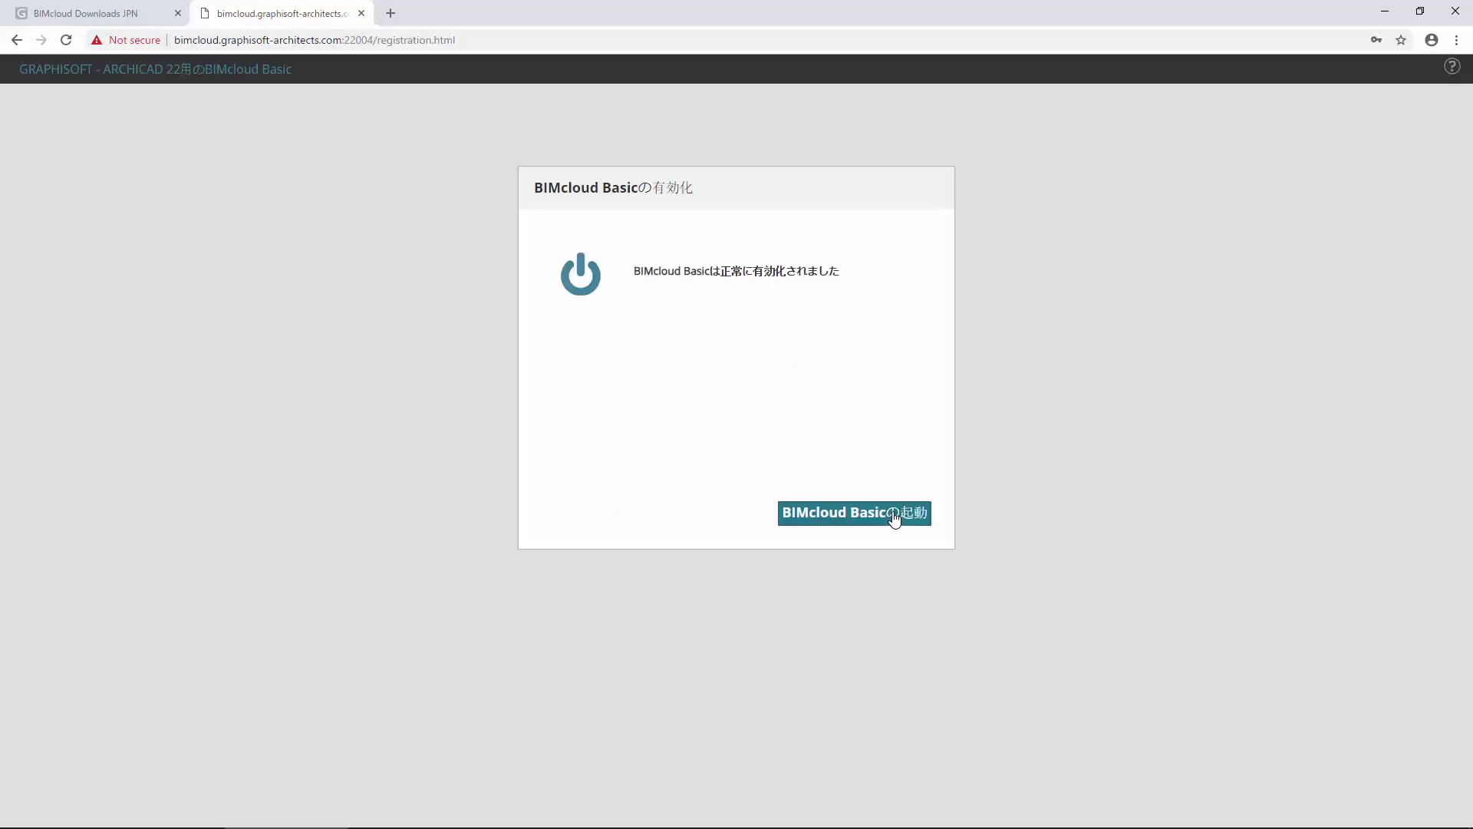
click(895, 519)
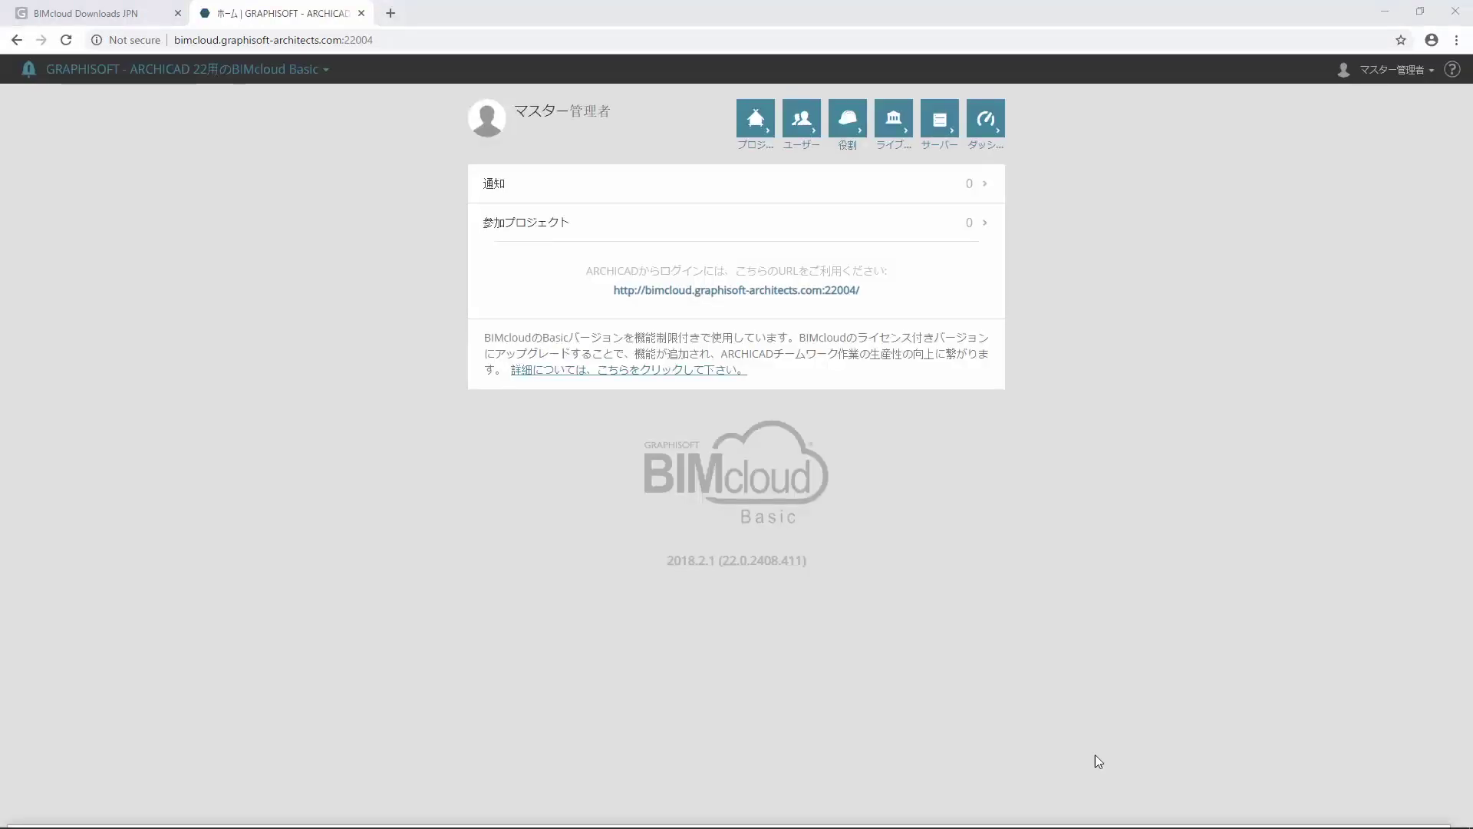
Open the administrator user's settings for editing and give them a portrait profile picture.
click(803, 127)
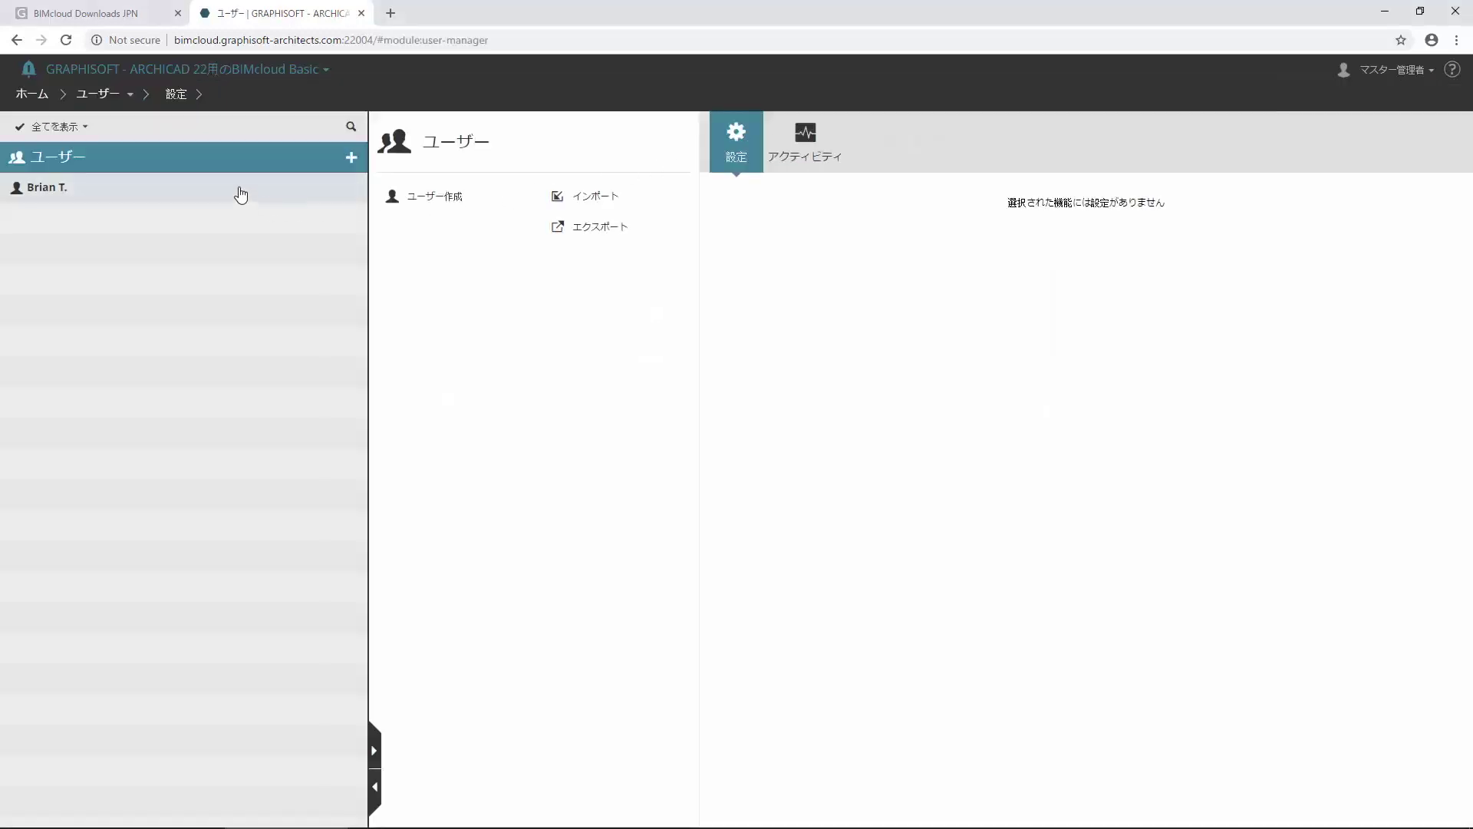
click(241, 193)
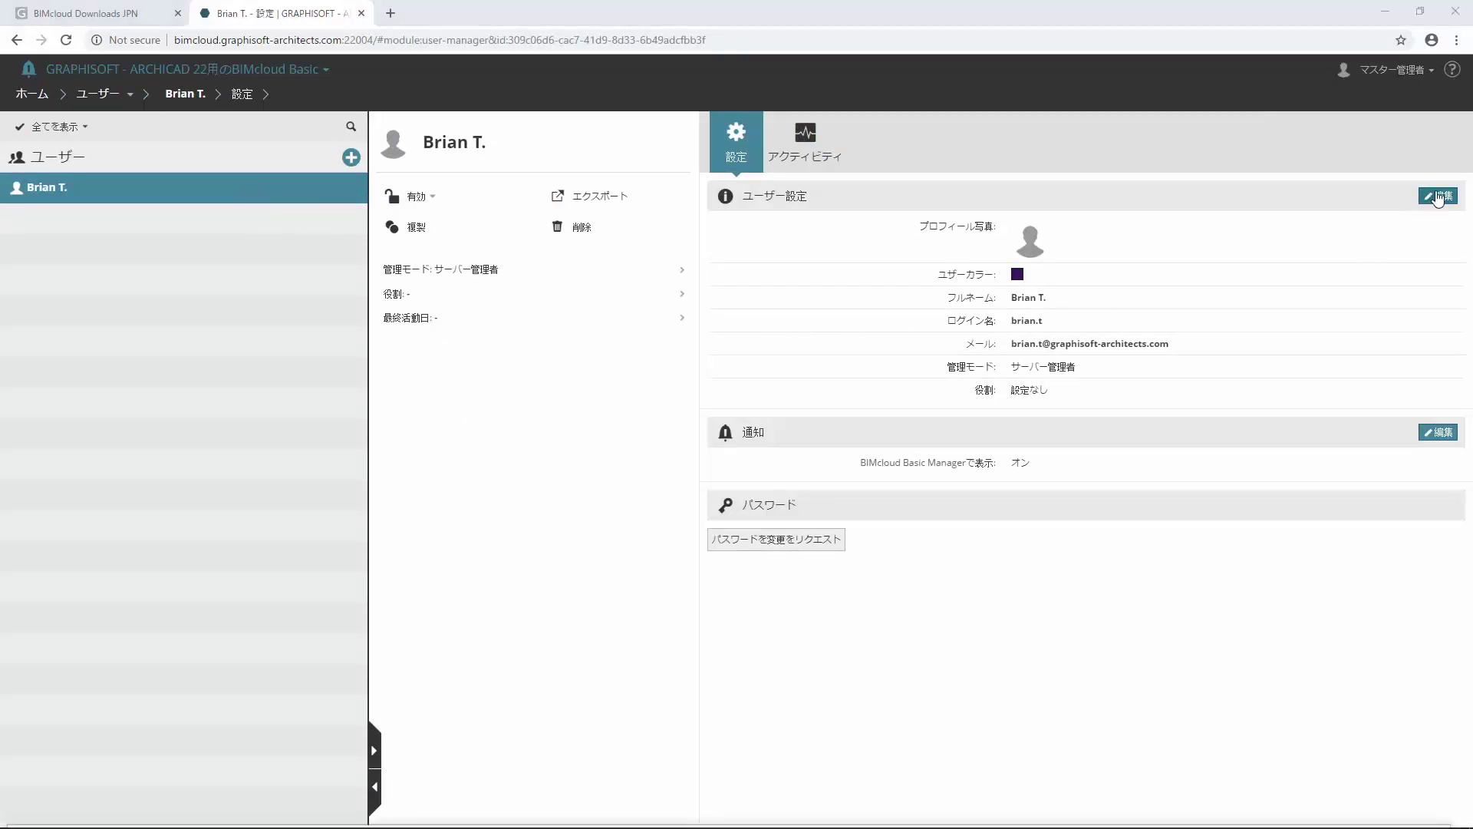
click(1439, 198)
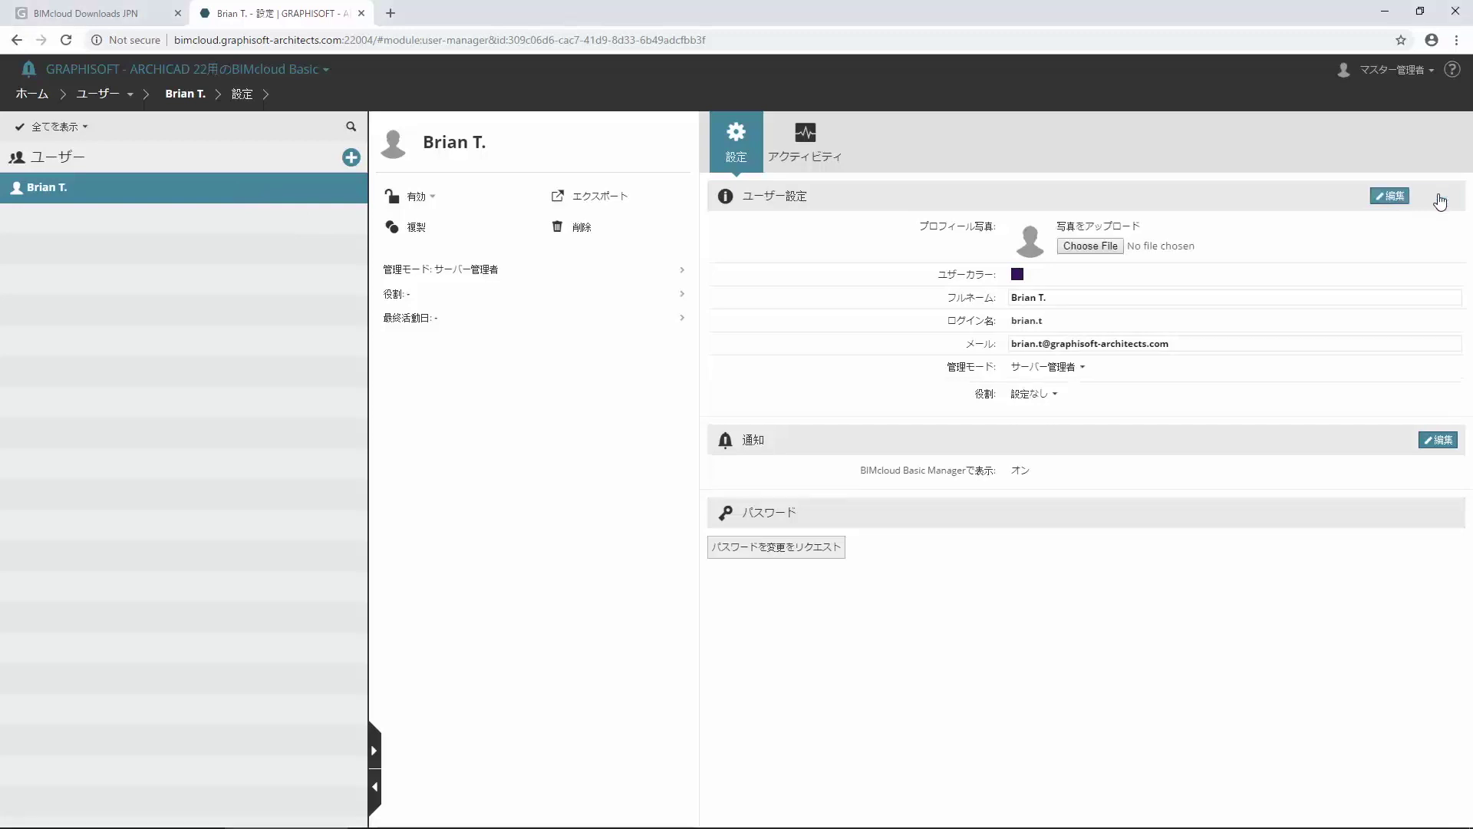
click(1110, 252)
click(529, 284)
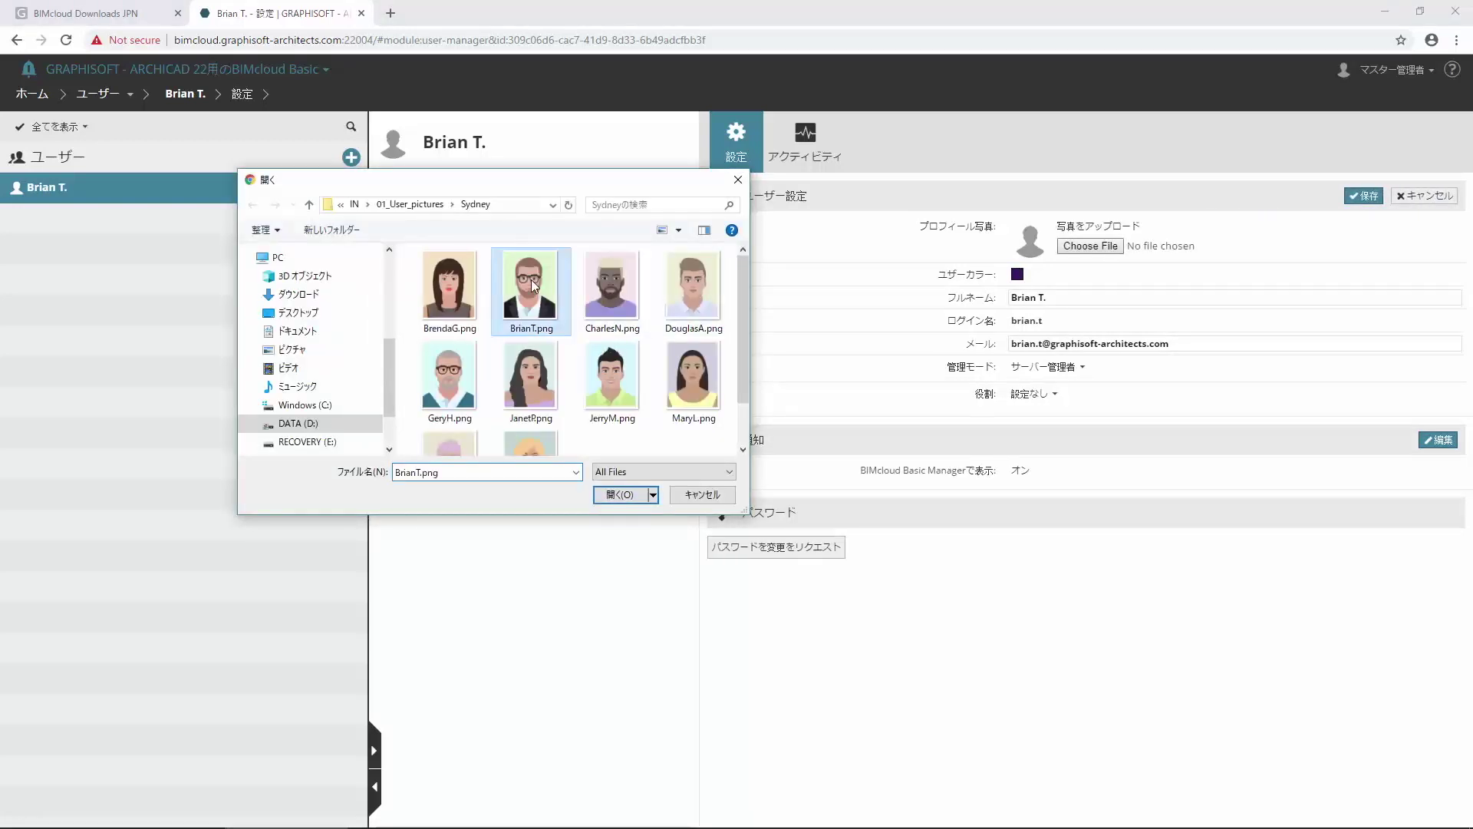
click(627, 495)
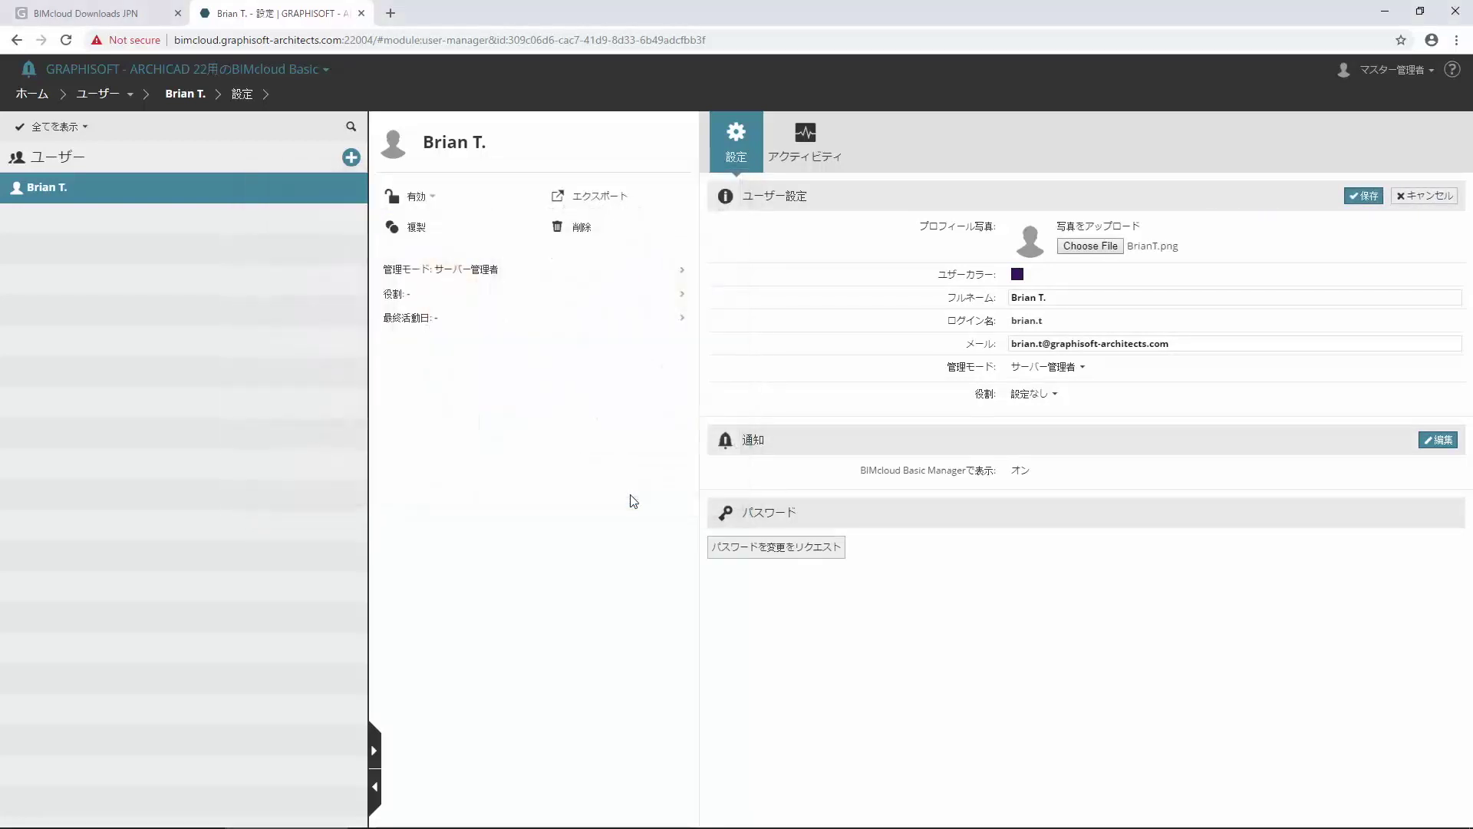
Change the user's colour to a cyan shade.
click(1017, 275)
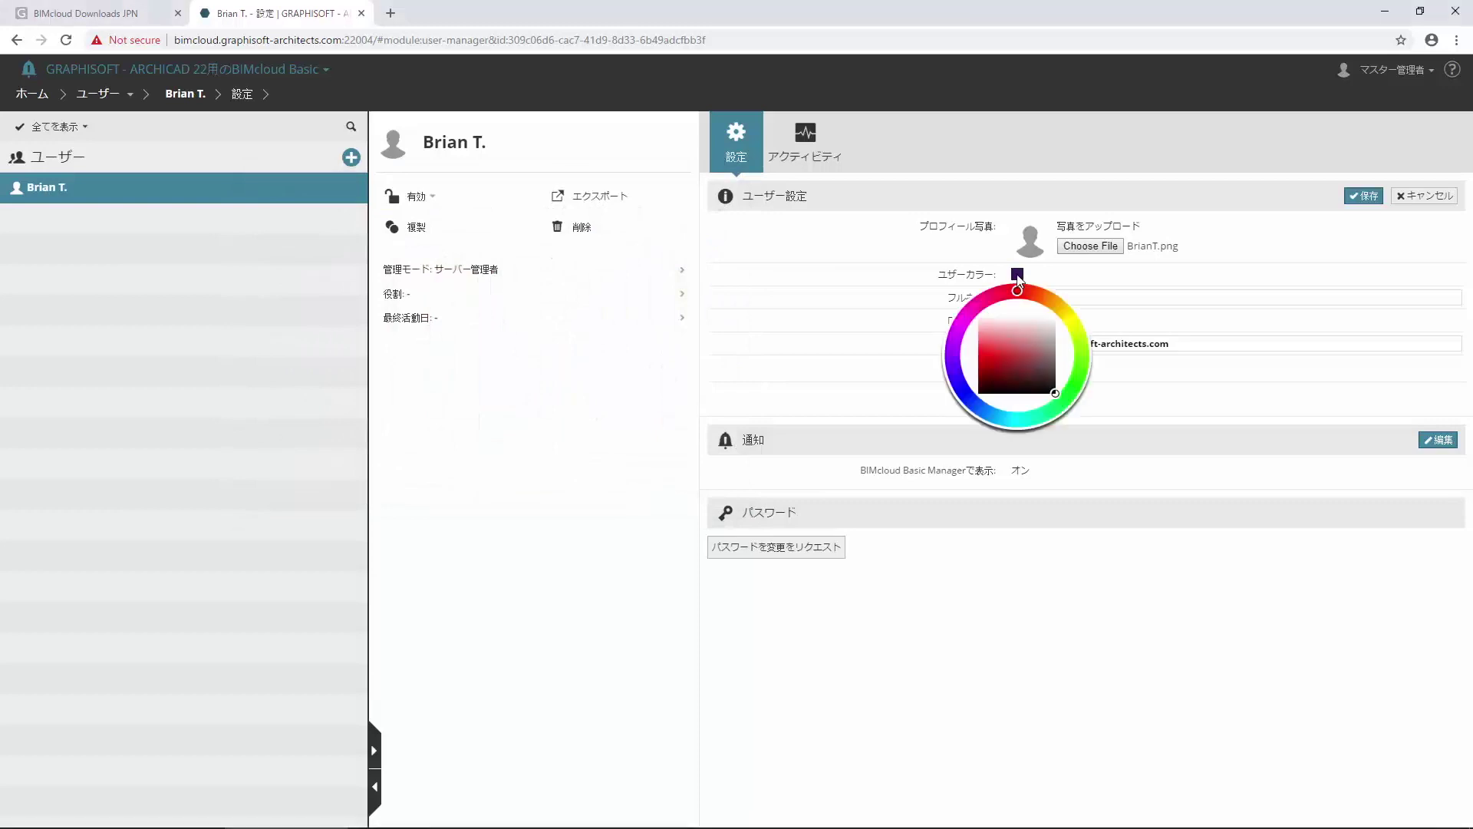
click(1022, 419)
click(1000, 343)
click(1109, 279)
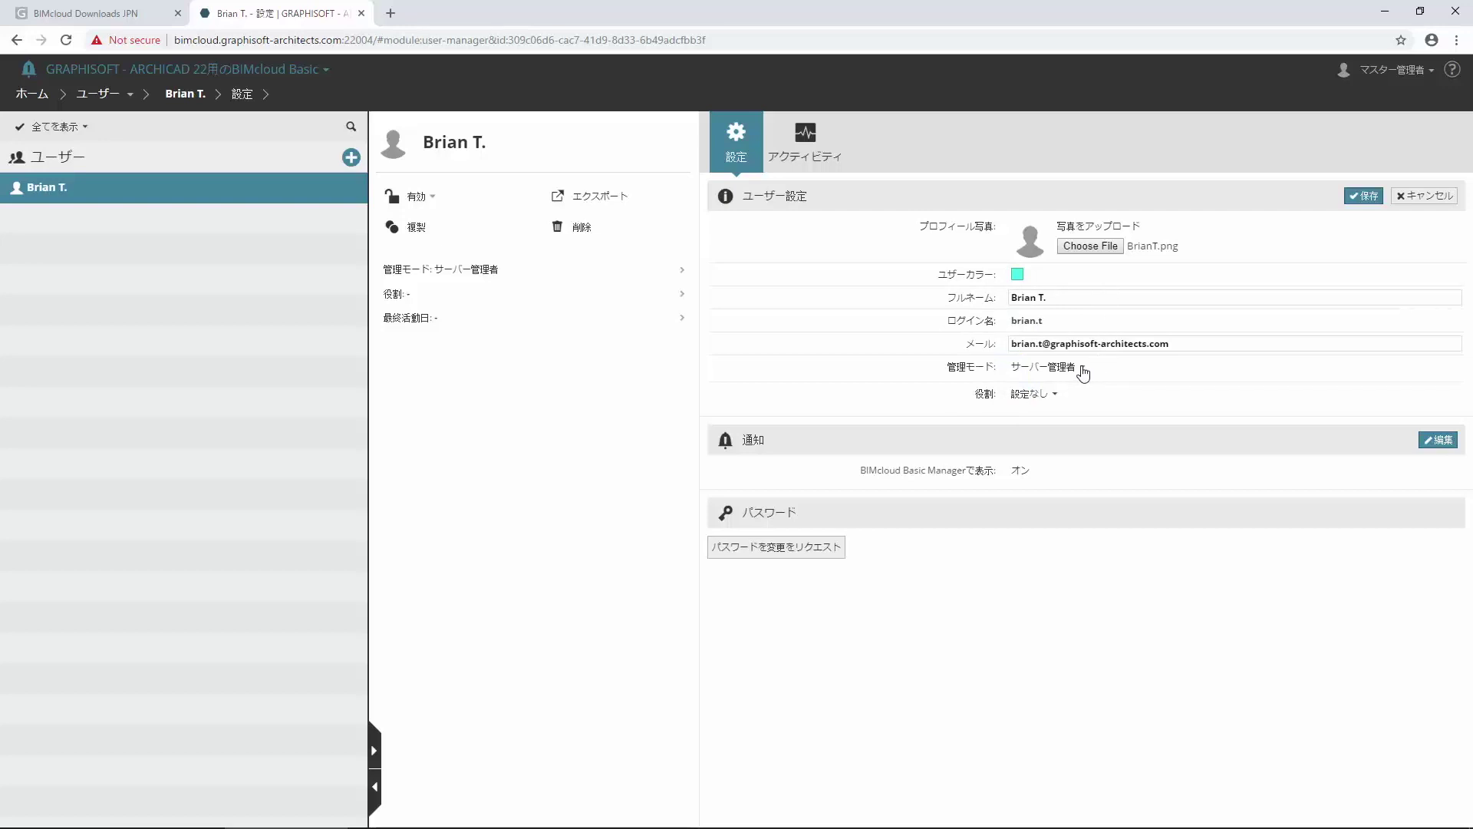
Keep サーバー管理者 administration mode, set the role to 閲覧者, and save the user.
click(1083, 369)
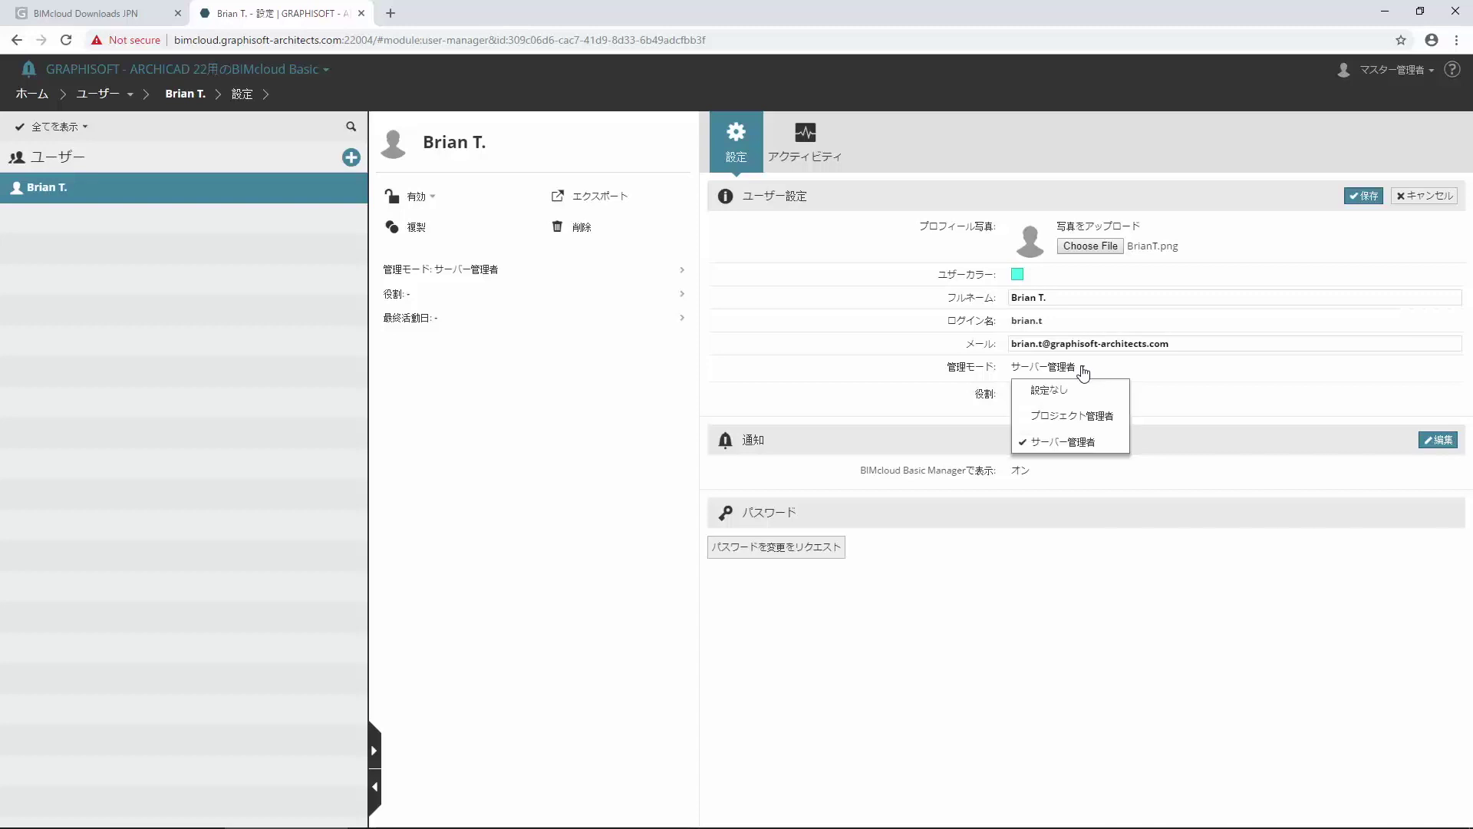
click(1082, 371)
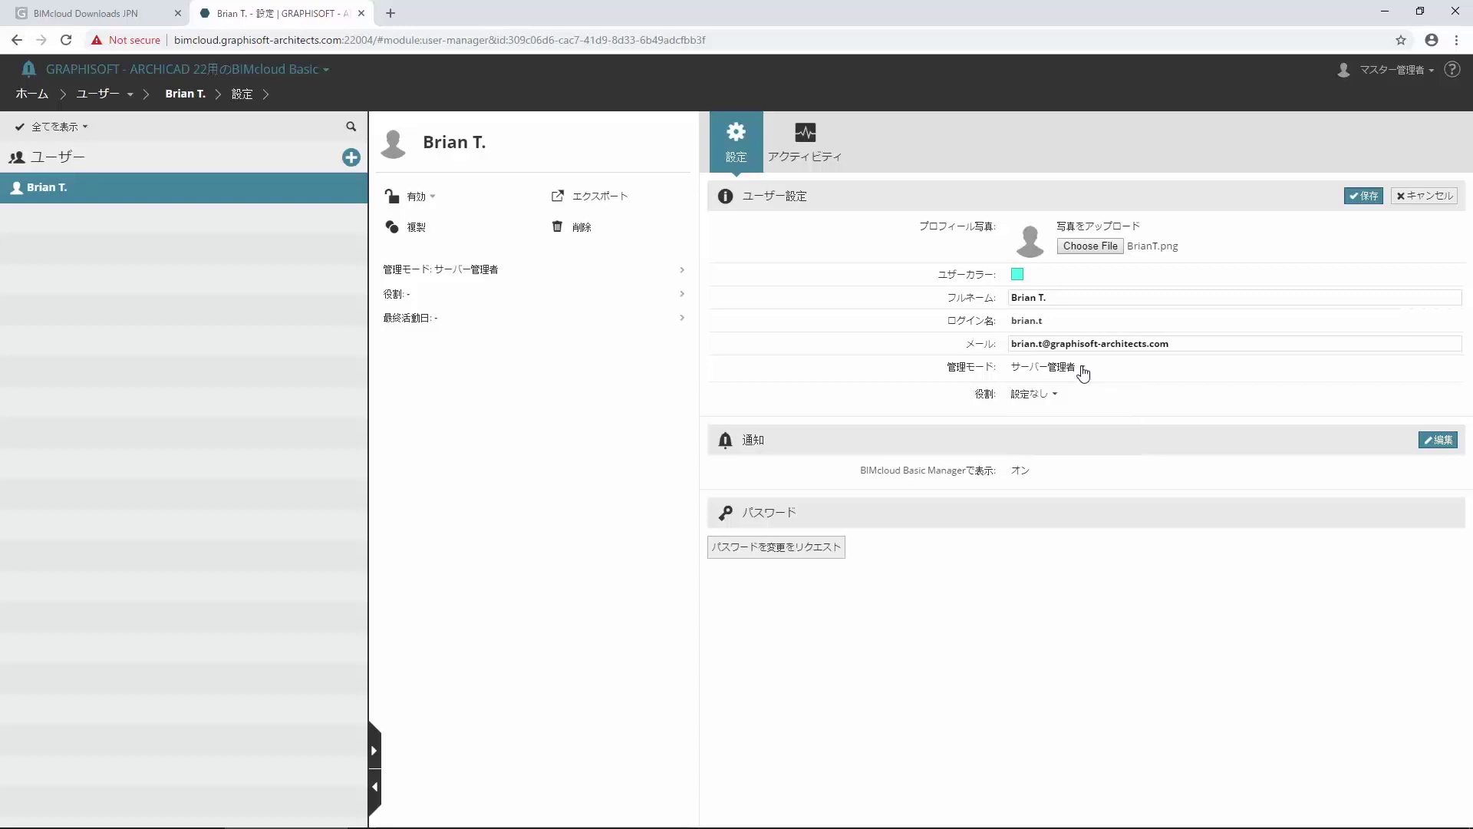
click(1052, 396)
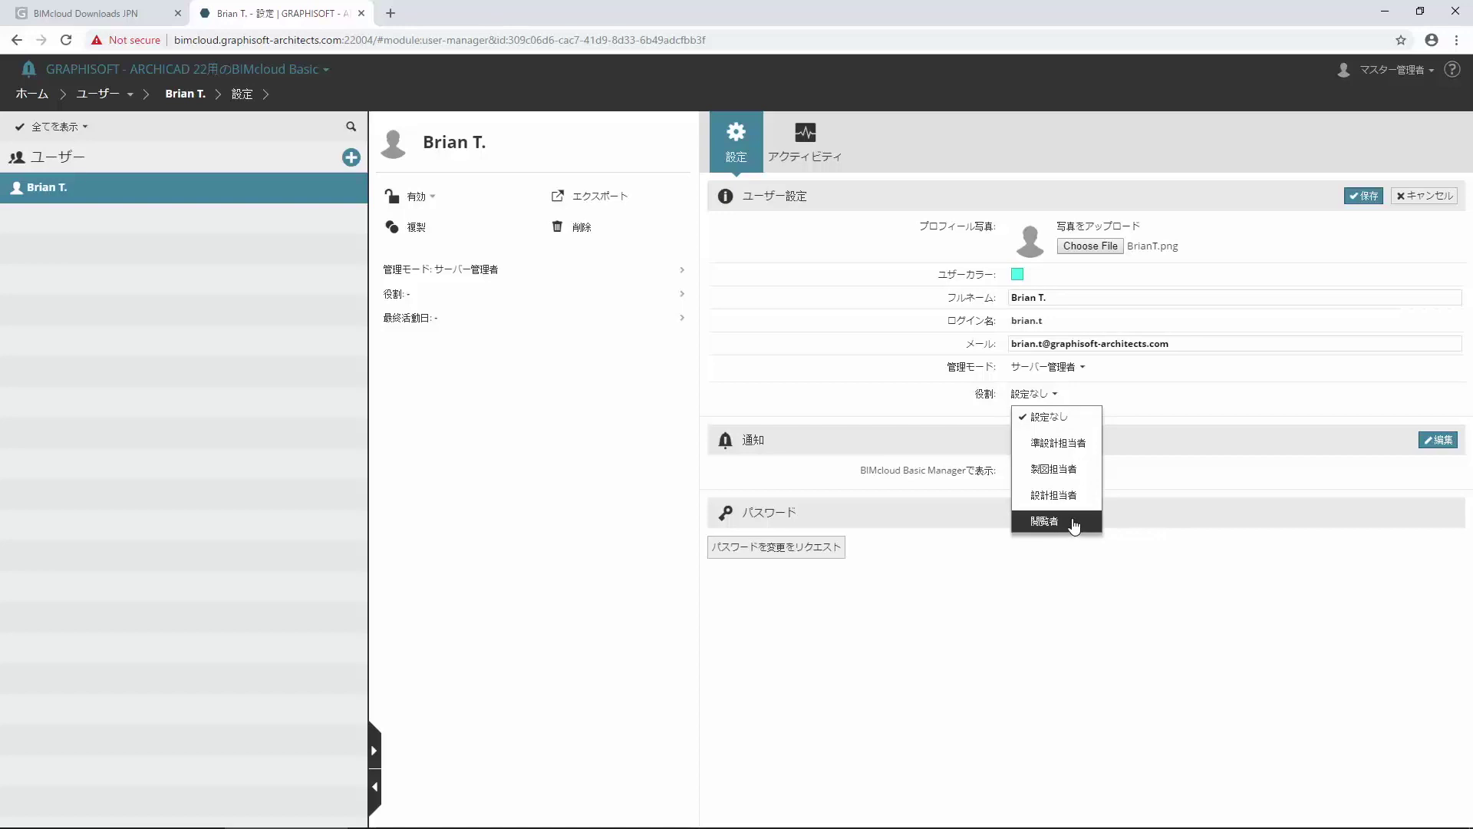
click(1073, 523)
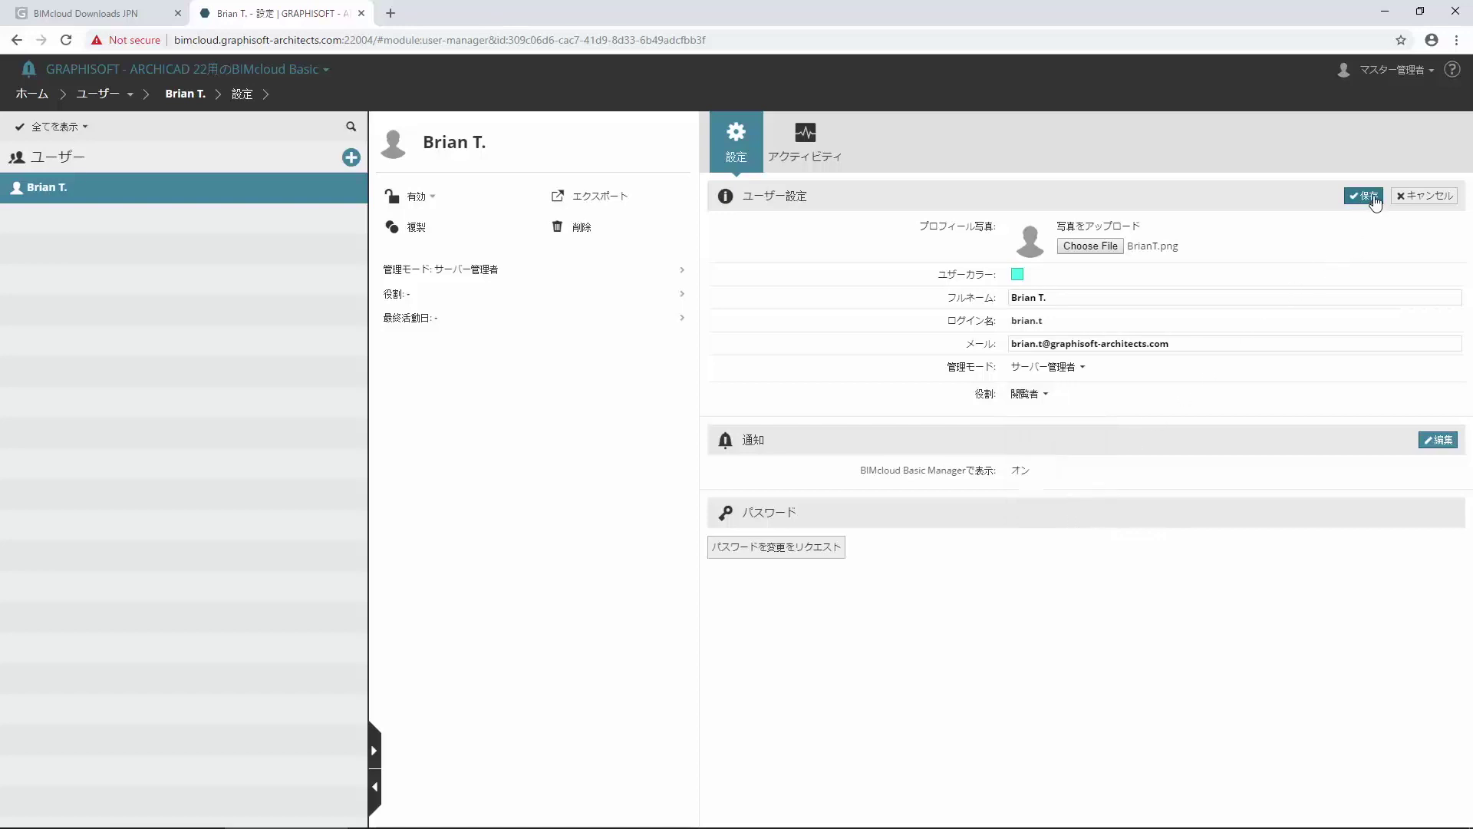
click(1373, 198)
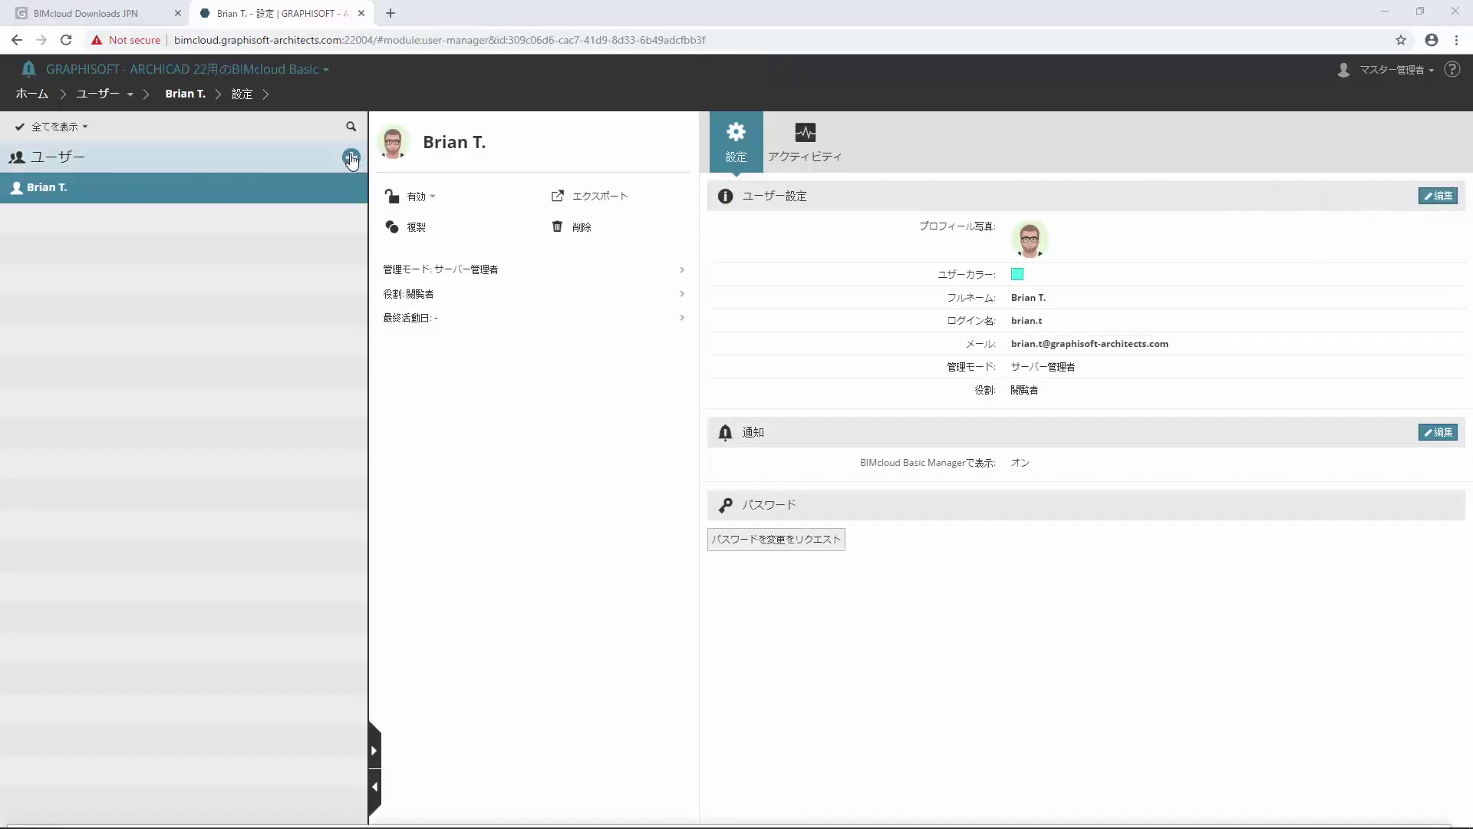
Create a new user with the 準設計担当者 role and save it.
click(351, 158)
click(388, 178)
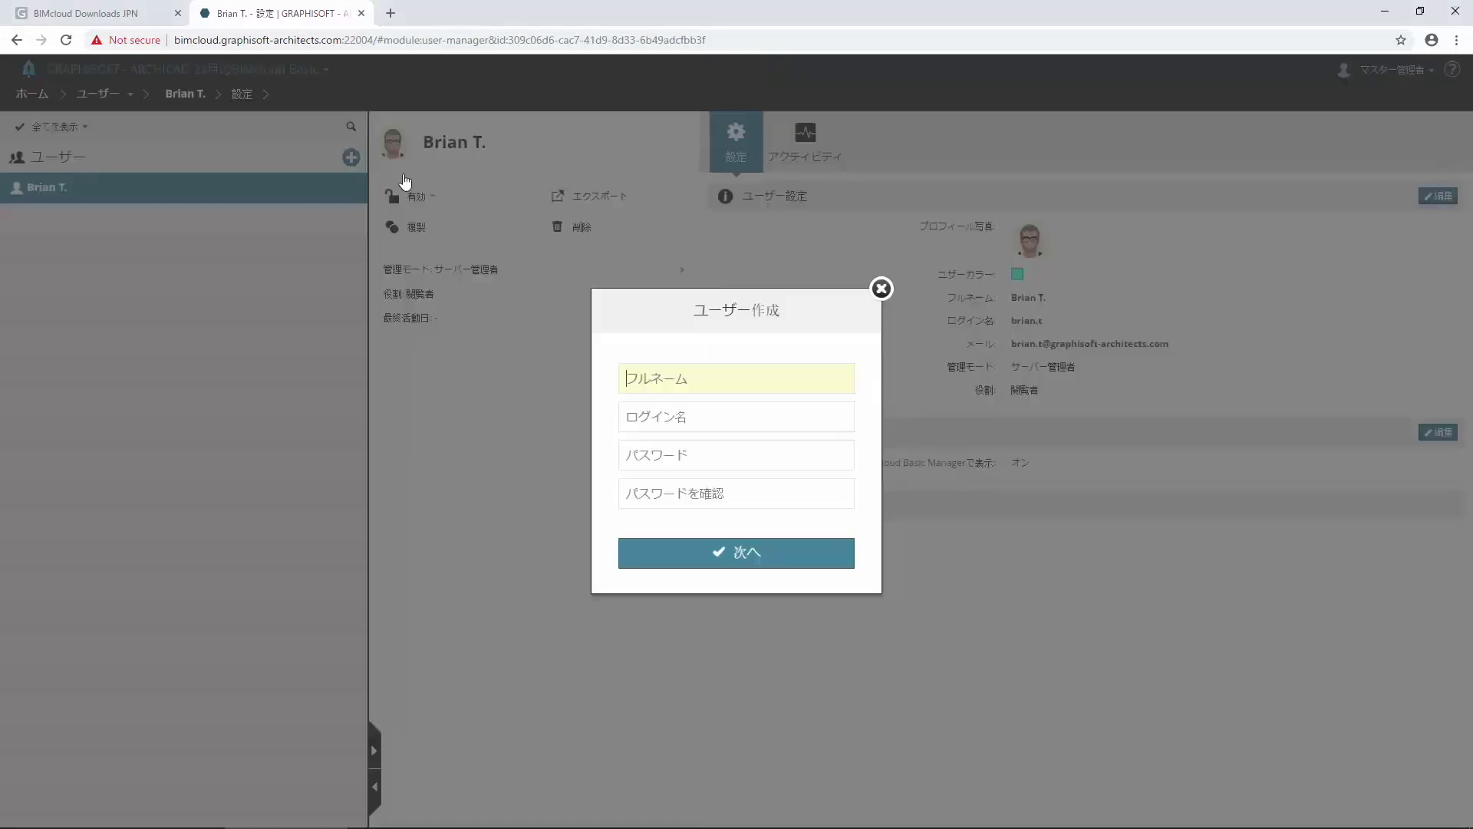
text(Susan C.)
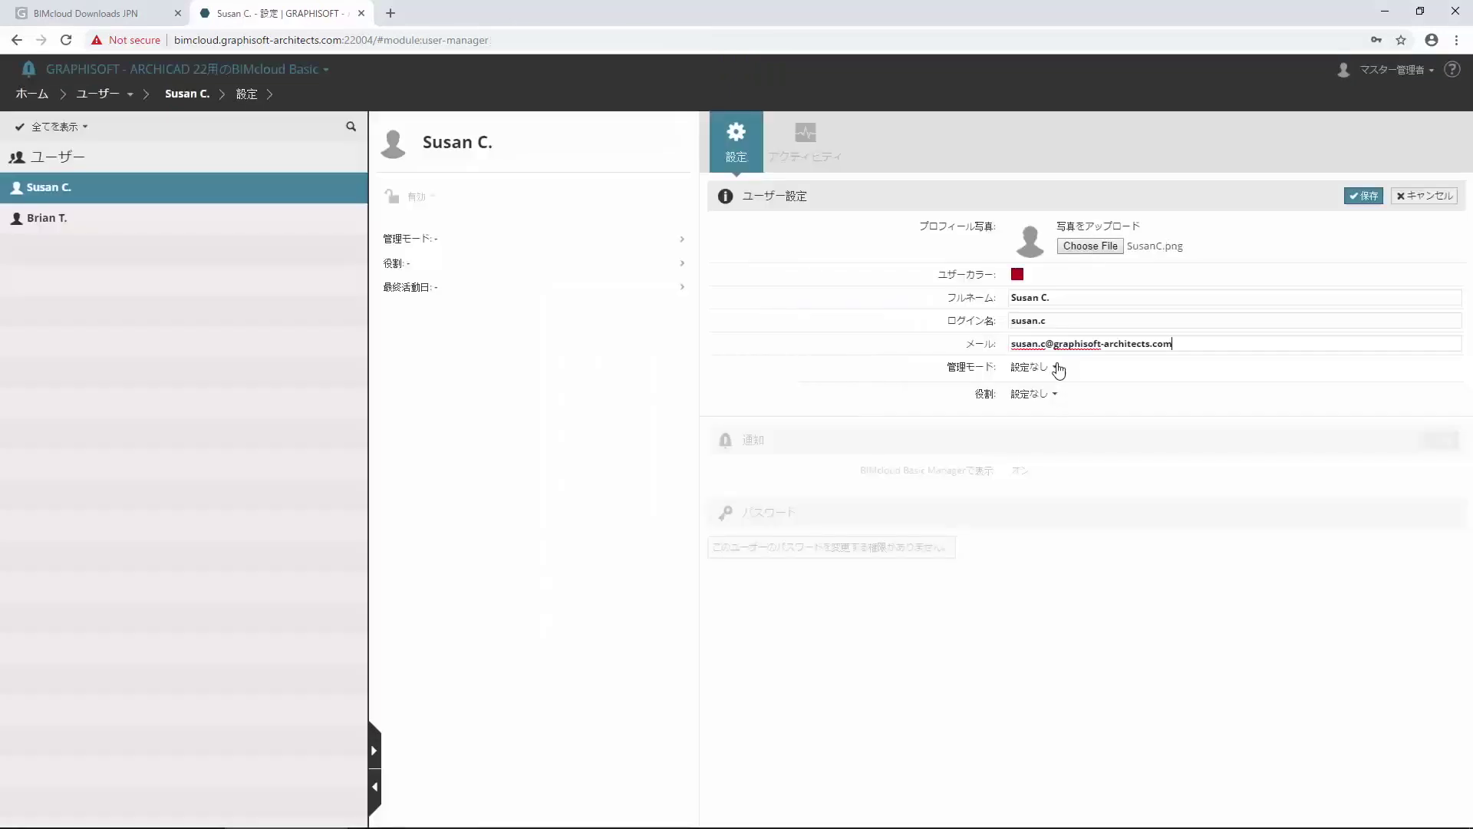
click(1058, 369)
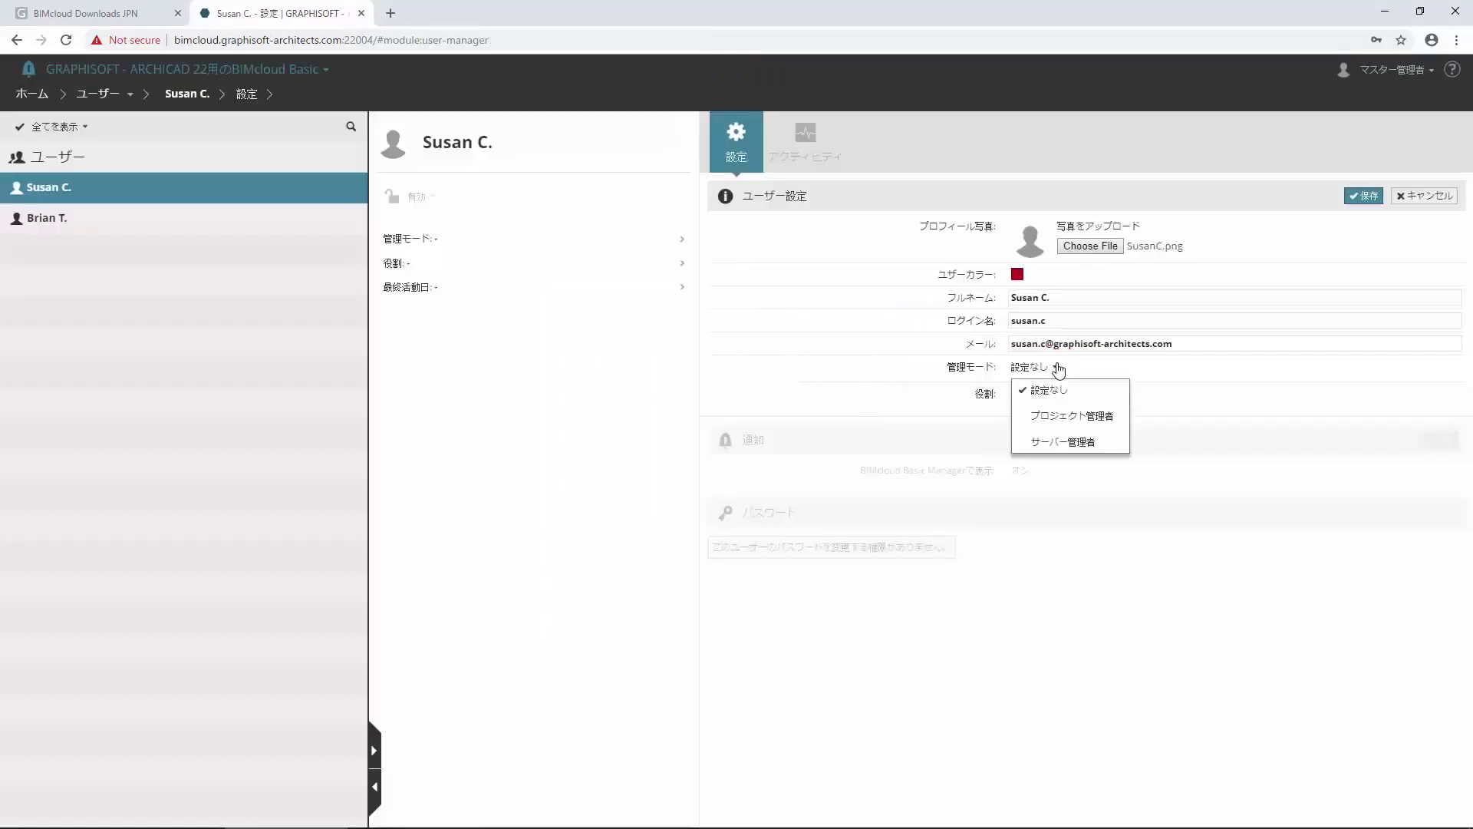
click(1059, 370)
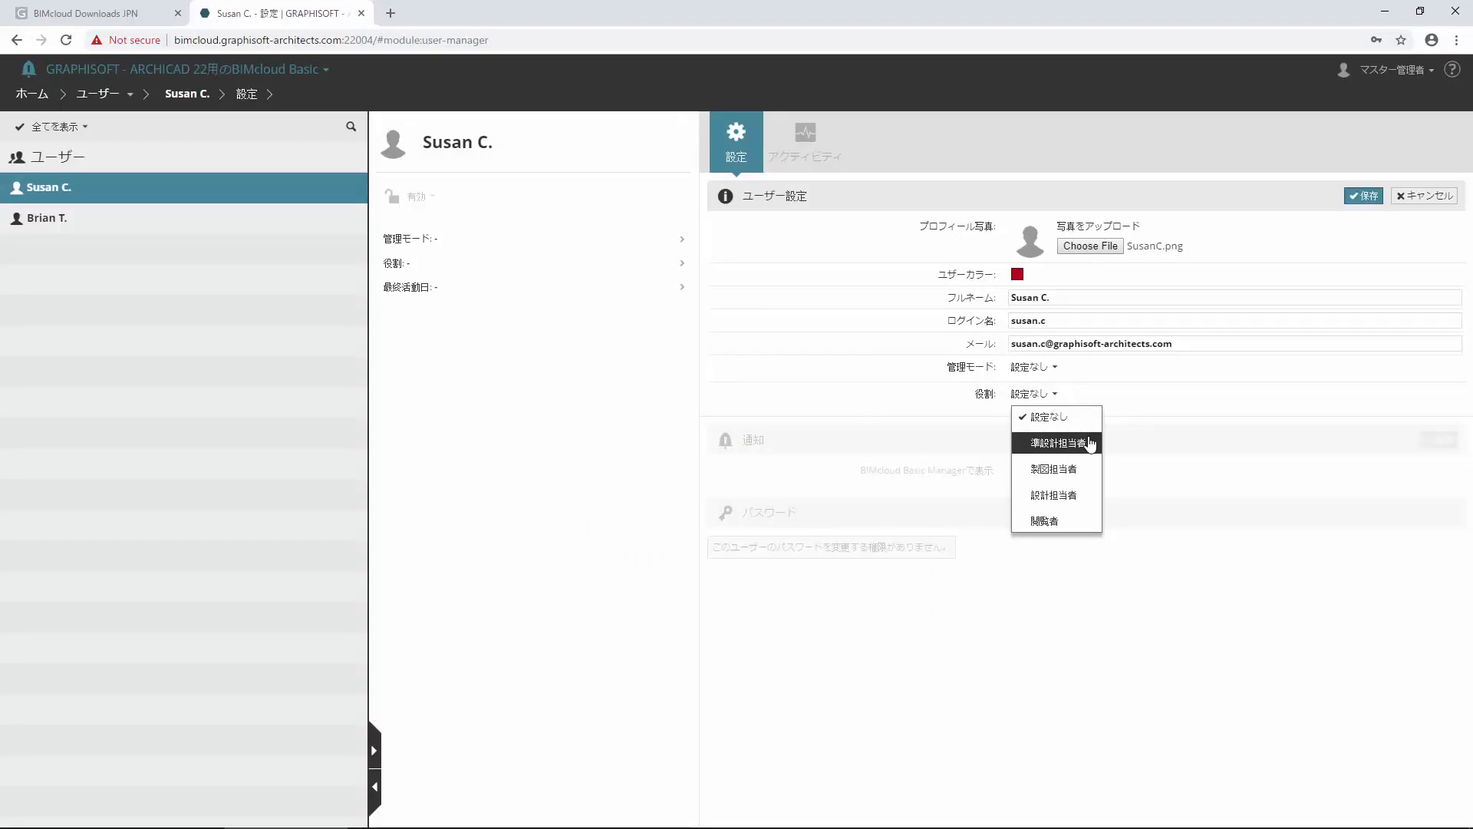
click(1090, 444)
click(1365, 198)
Create another user with the 製図担当者 role and save it.
click(350, 157)
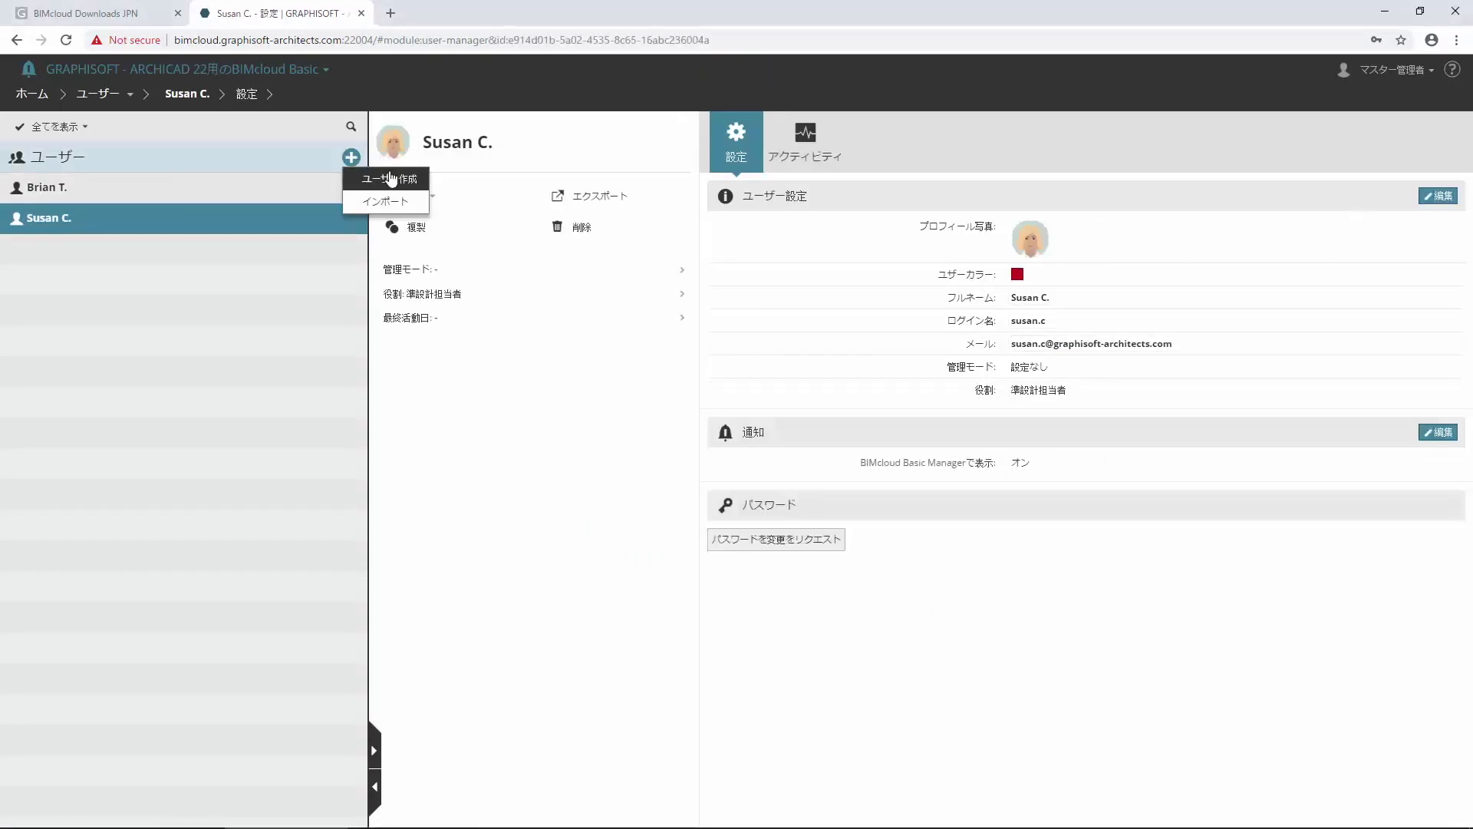
click(392, 178)
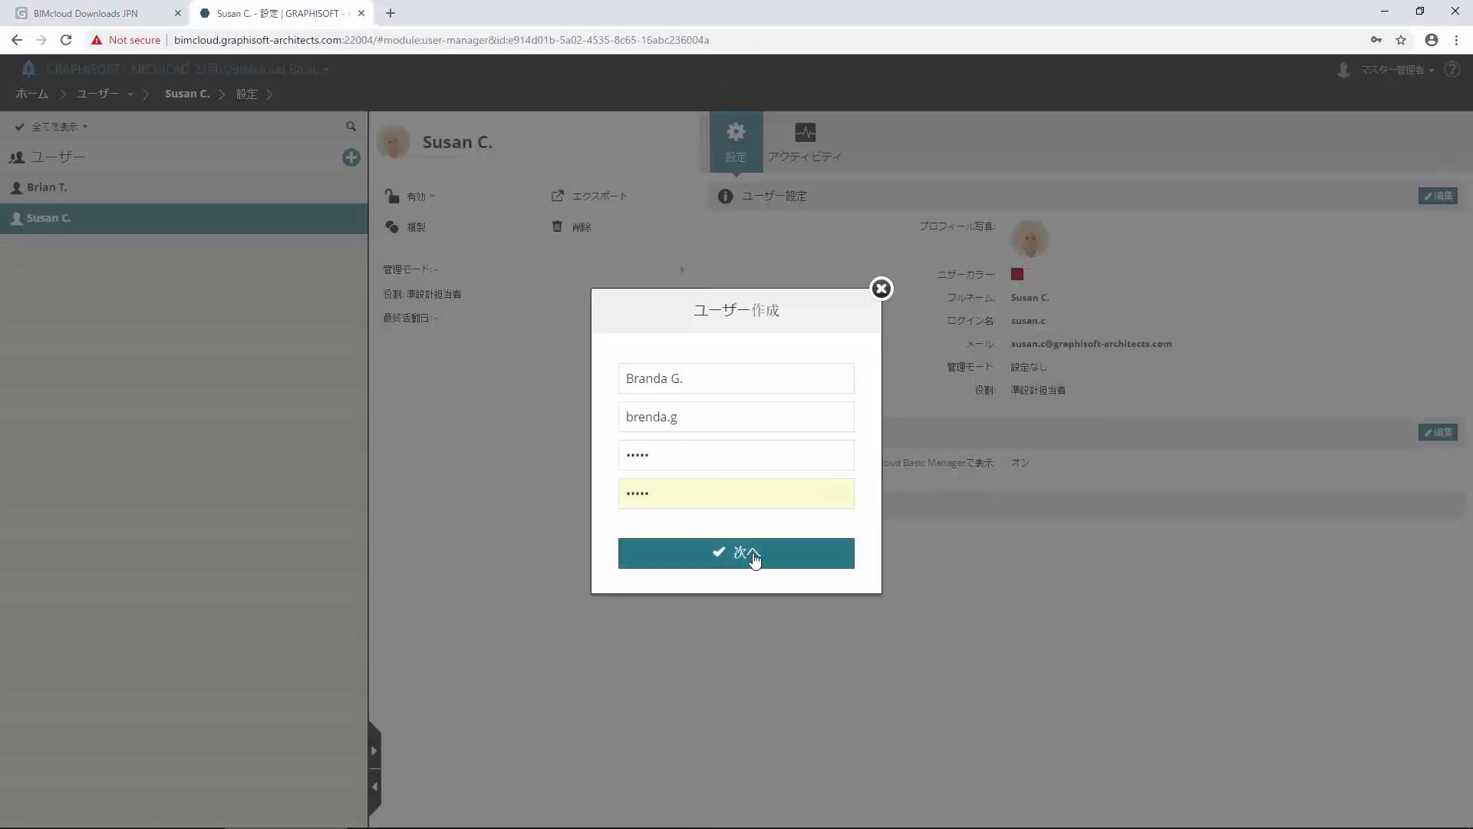
click(750, 560)
click(1056, 369)
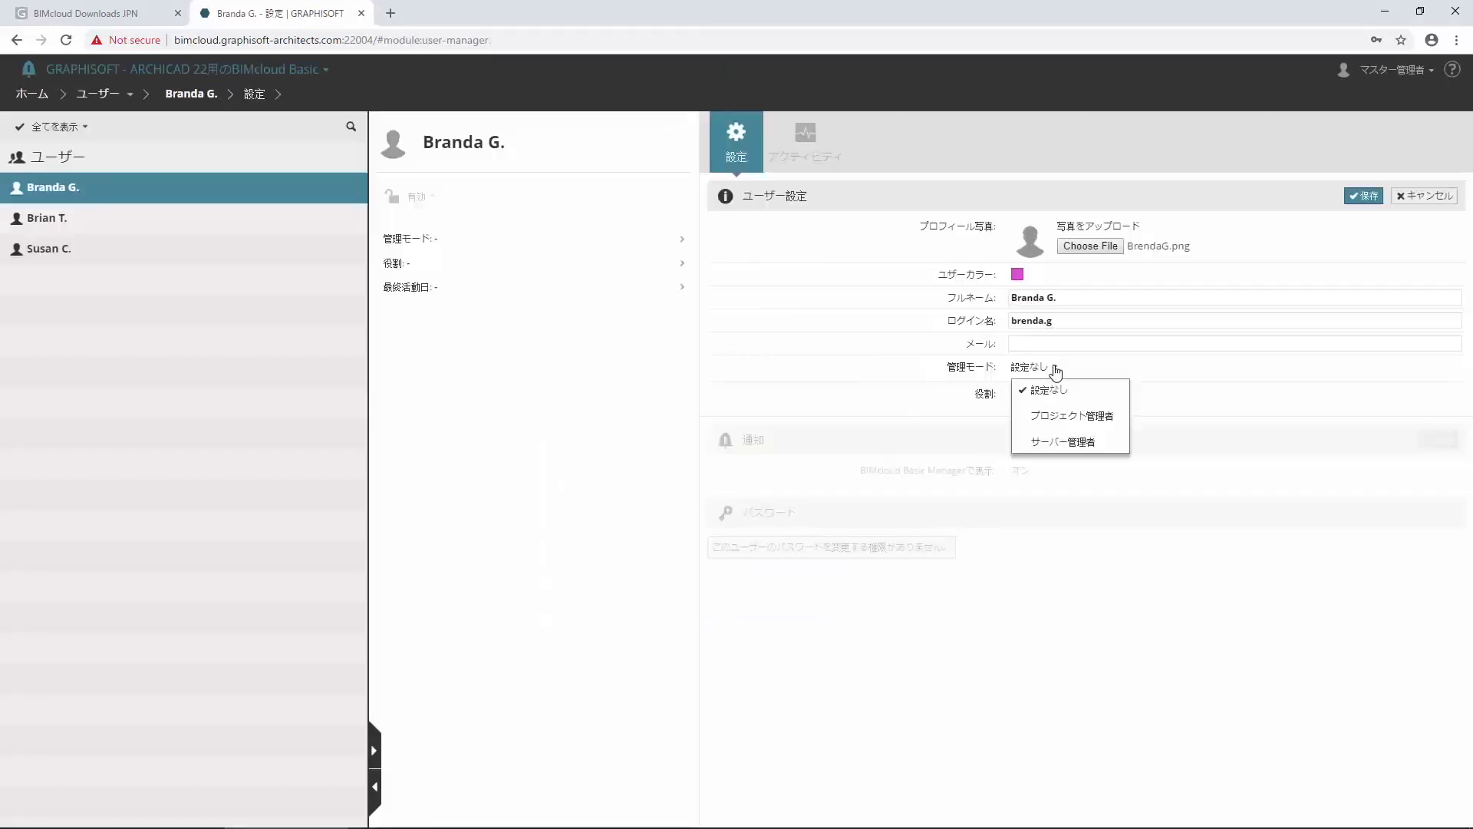
click(1053, 394)
click(1078, 469)
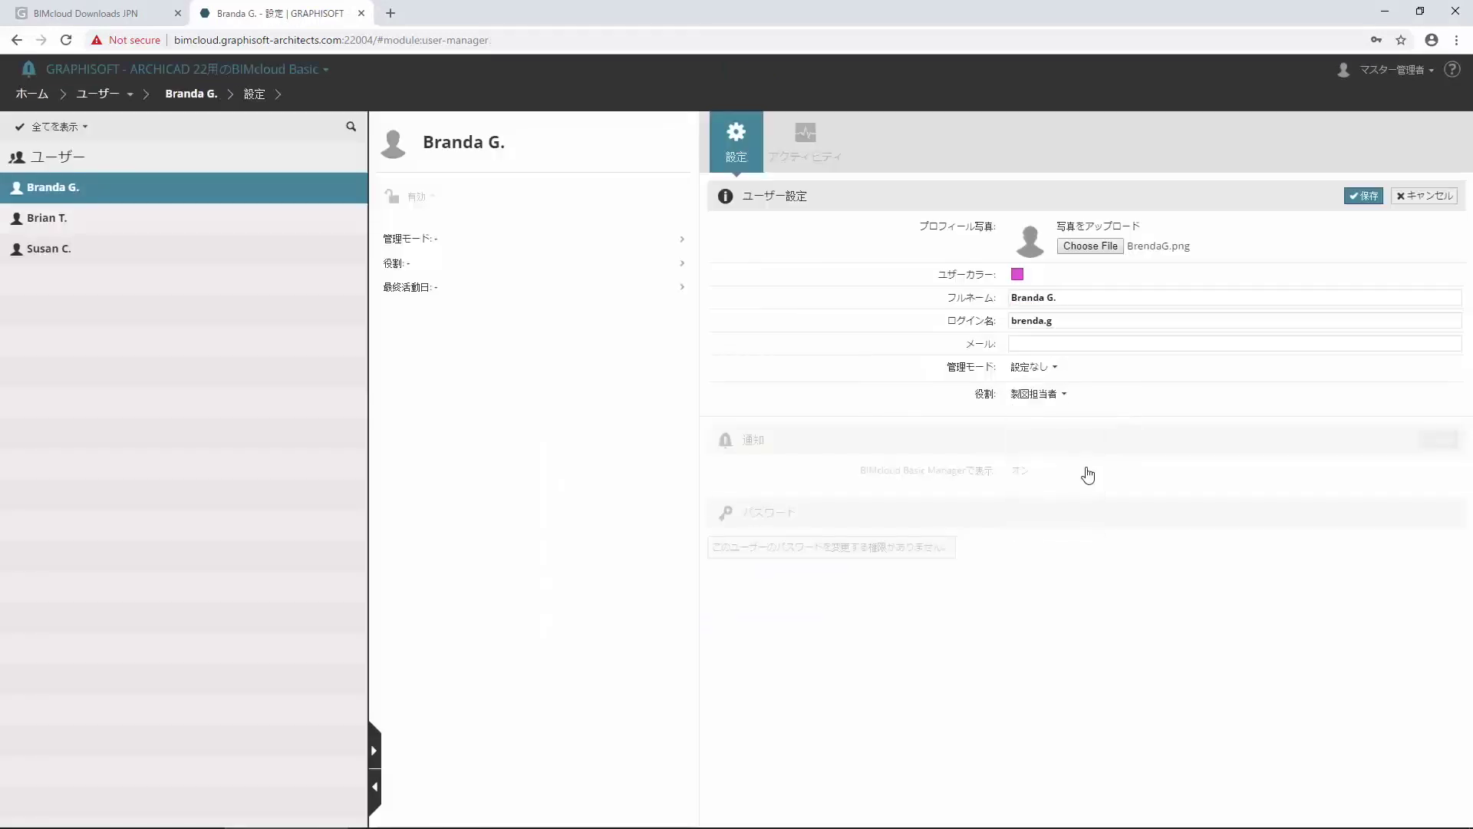
click(1363, 196)
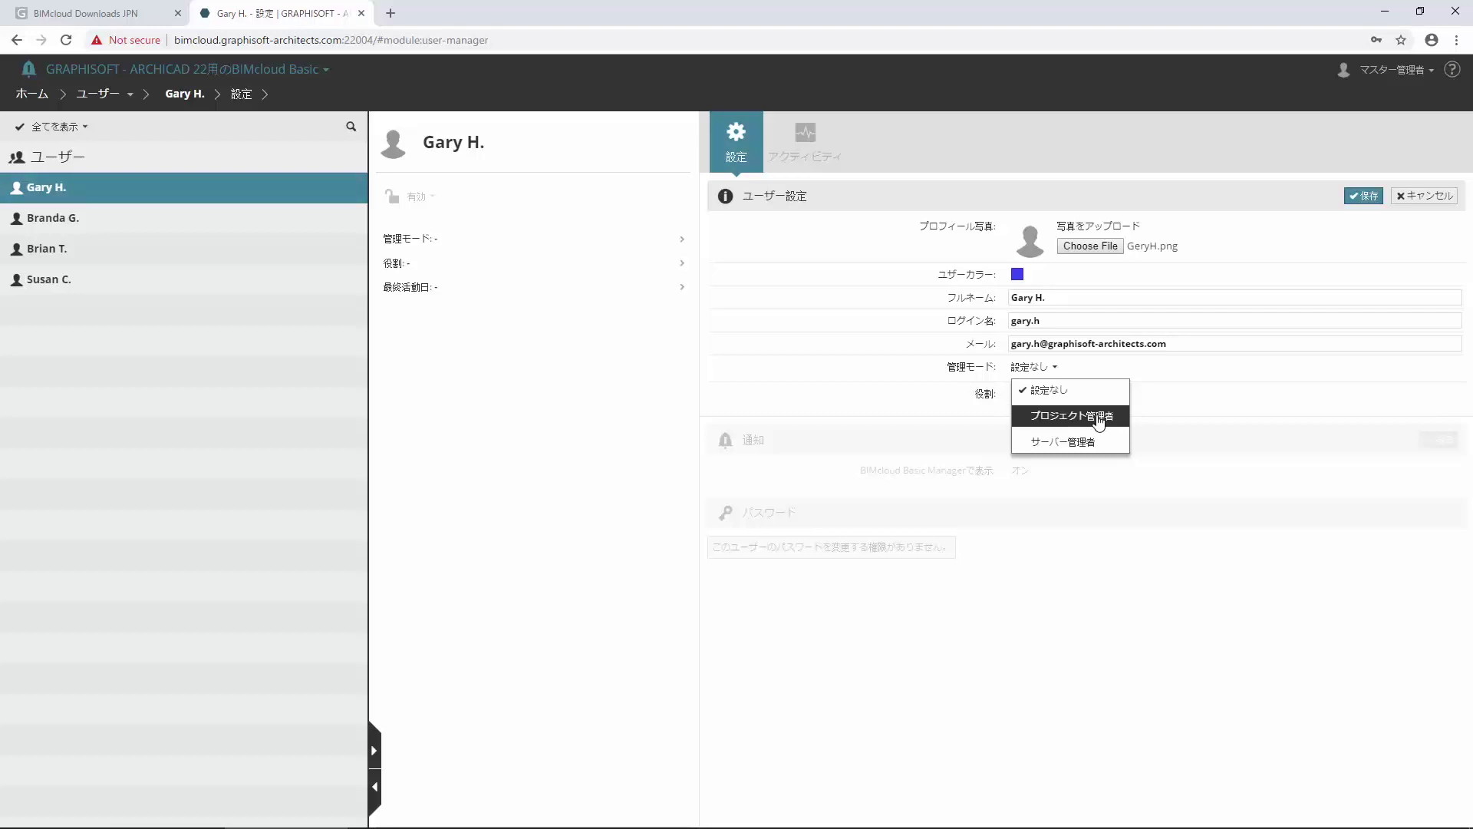
Save a third user as プロジェクト管理者 with the 設計担当者 role.
click(1101, 421)
click(1034, 394)
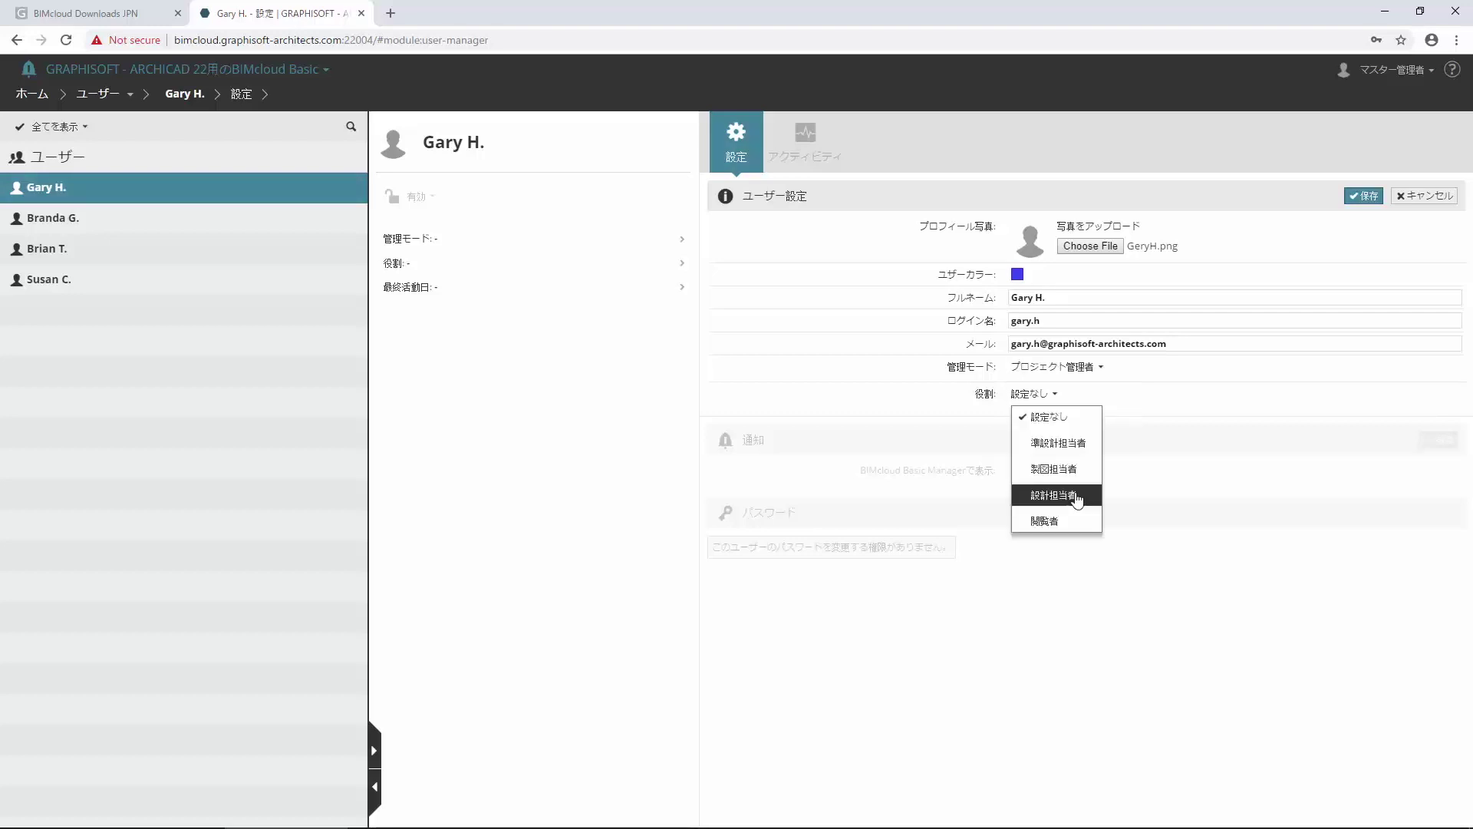
click(1079, 500)
click(1378, 197)
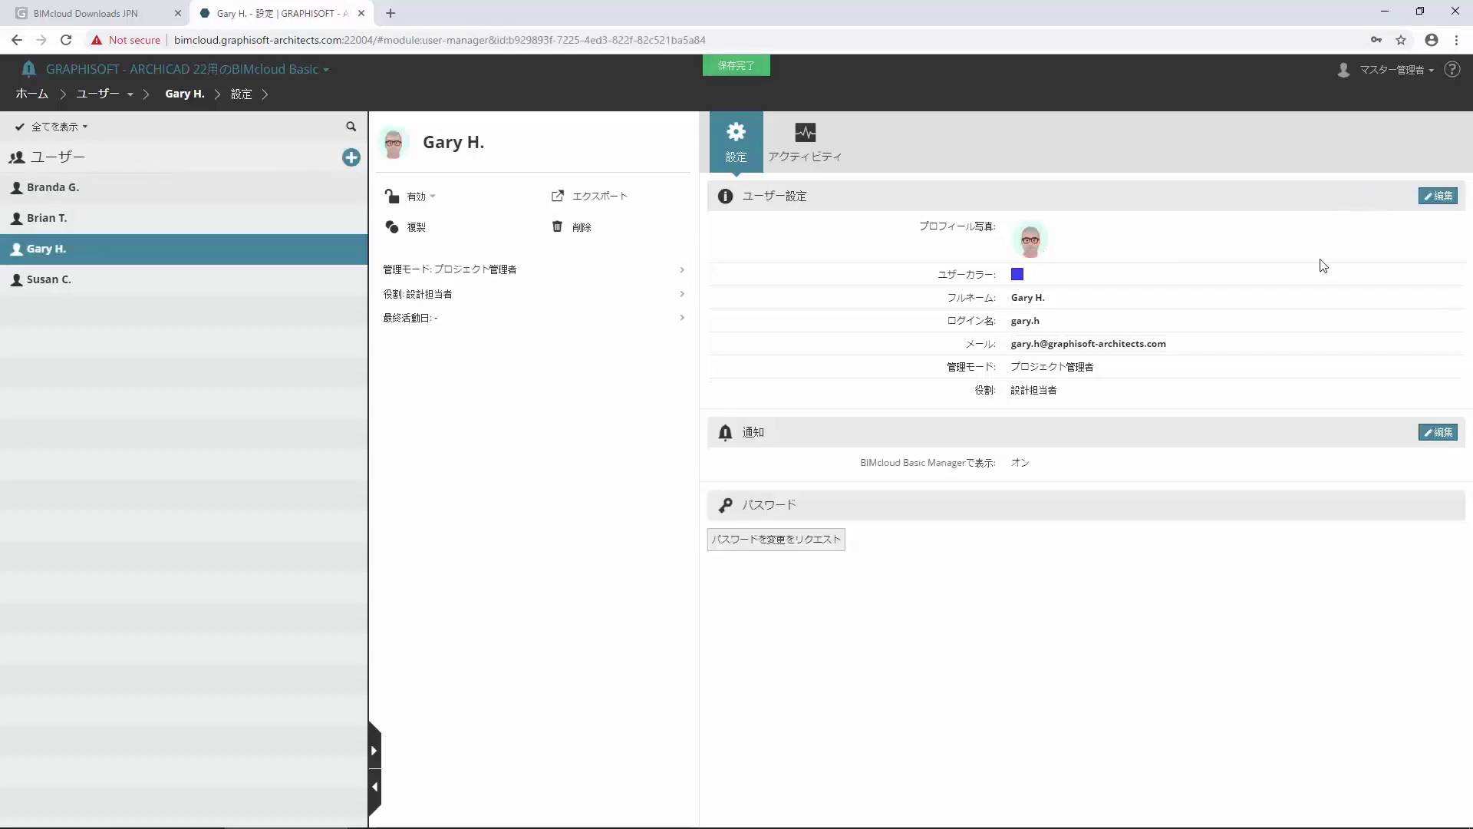
click(131, 96)
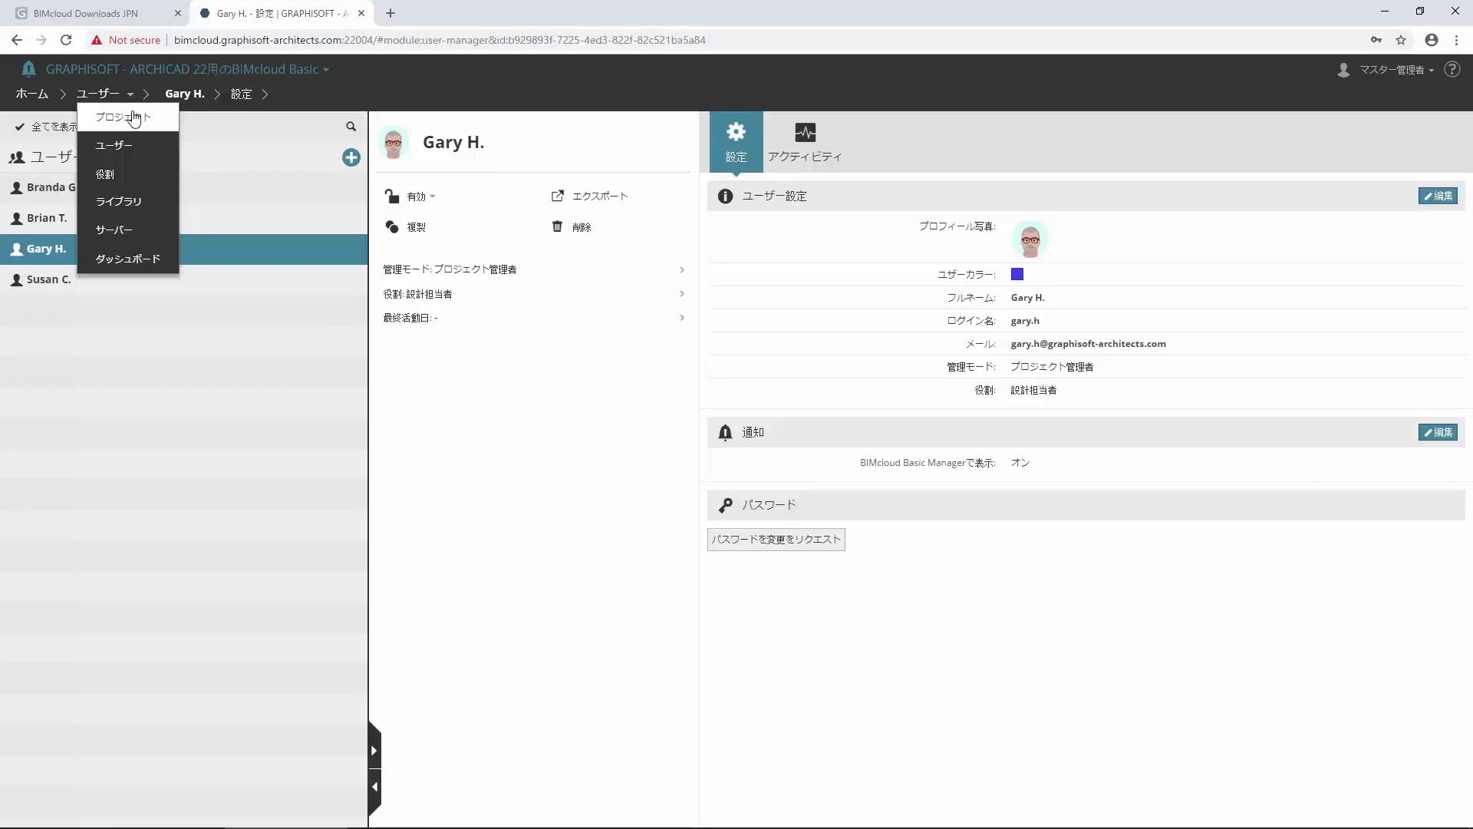
Create the 0510-GRAPHISOFT Park projects folder, then start a new template-based ARCHICAD project.
click(132, 115)
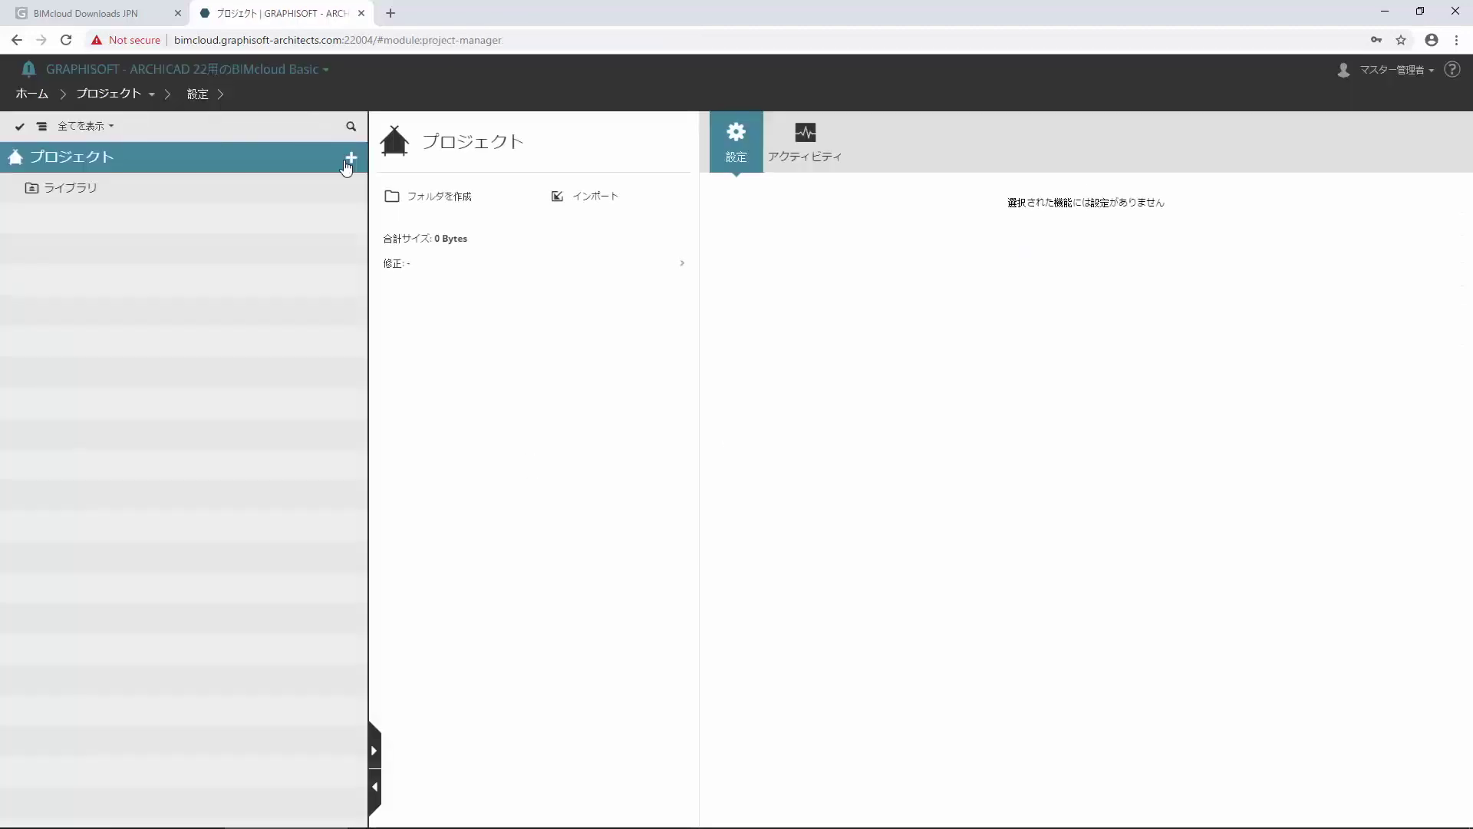
click(352, 159)
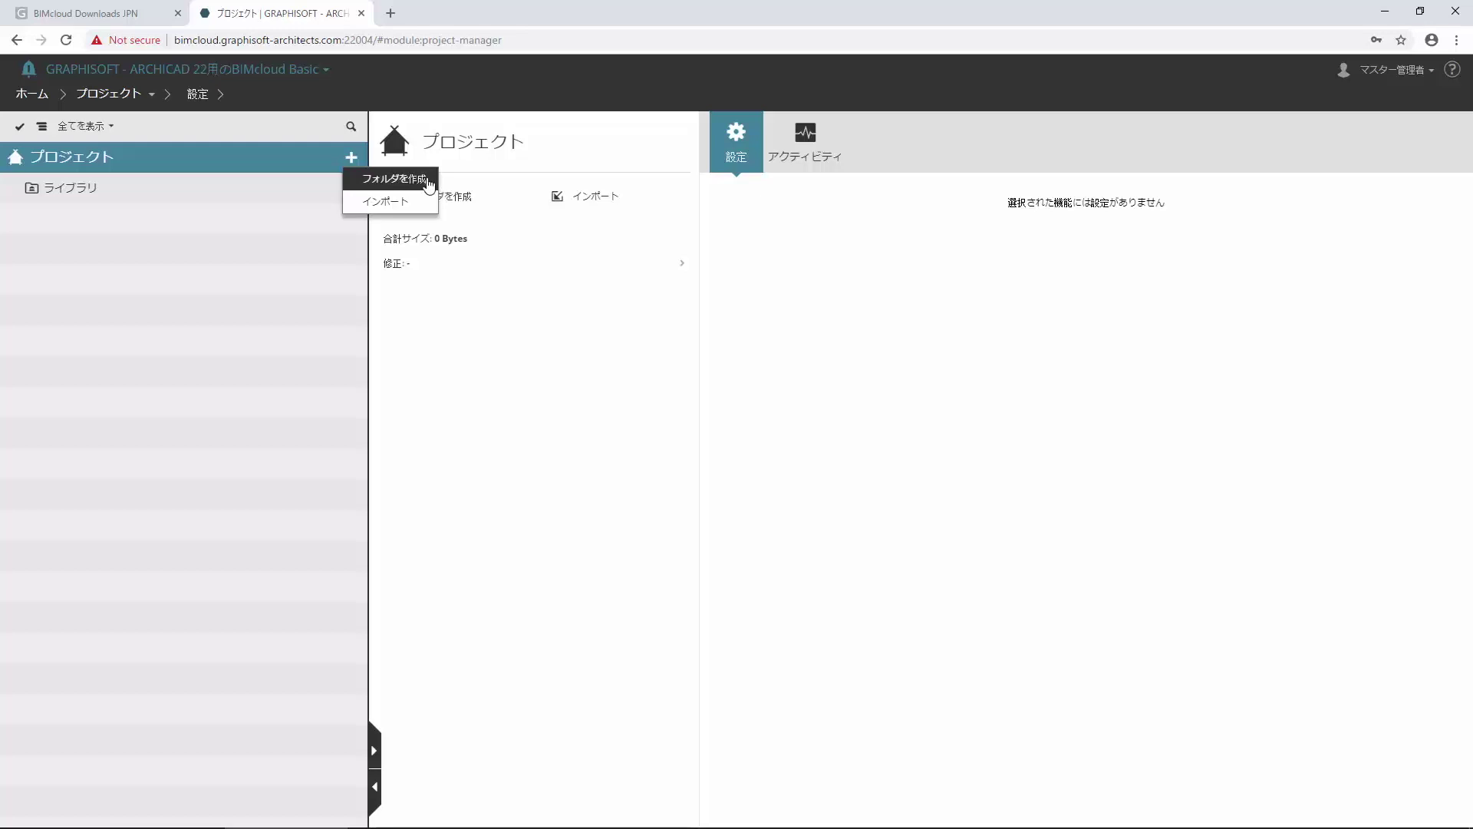
click(429, 185)
text(0510-GRAPHISOFT Park)
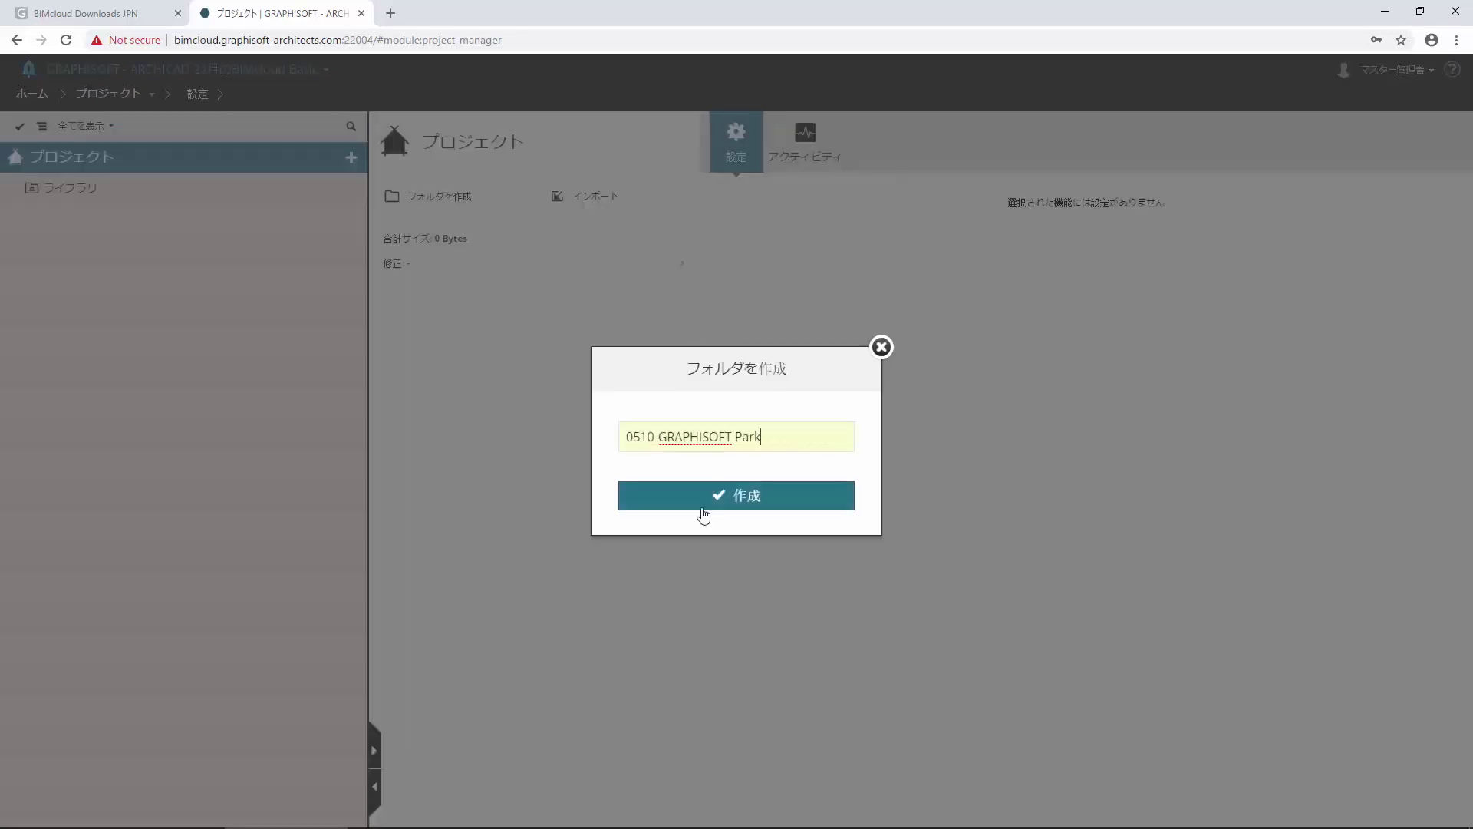
click(780, 503)
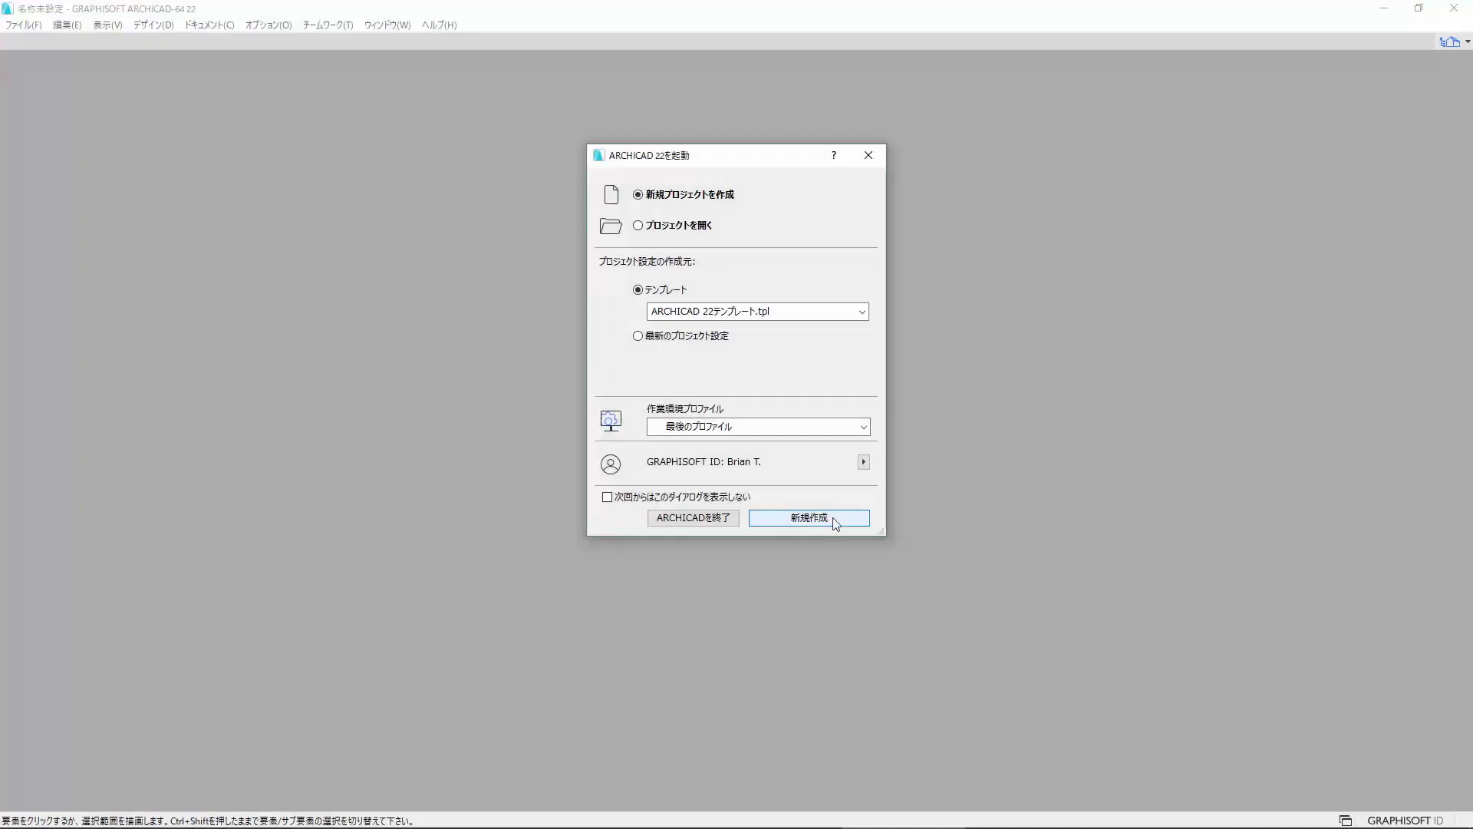
click(832, 521)
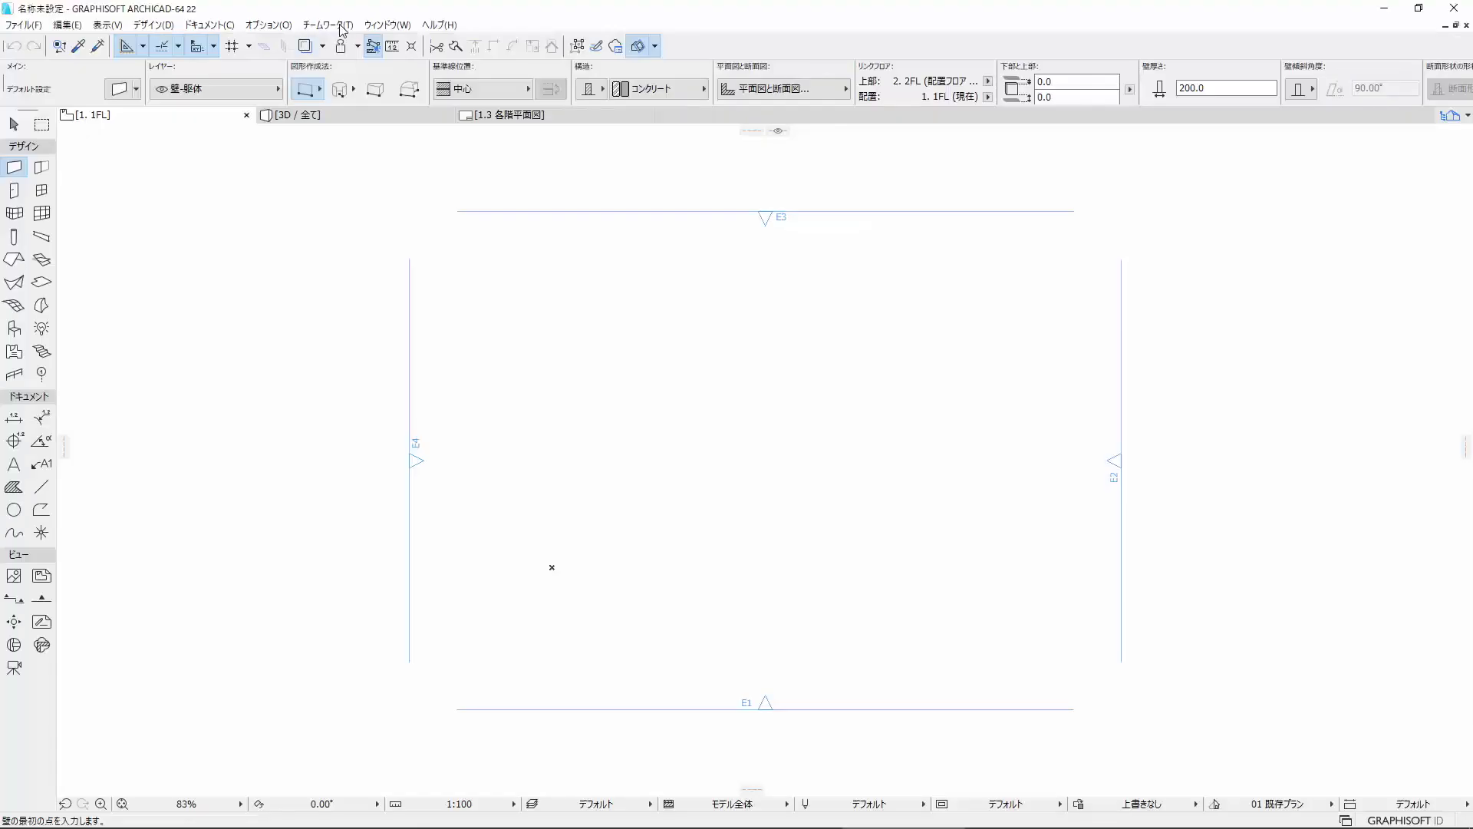
Start Teamwork project sharing and log in to BIMcloud with server address, login name and password.
click(343, 28)
mouse_move(345, 44)
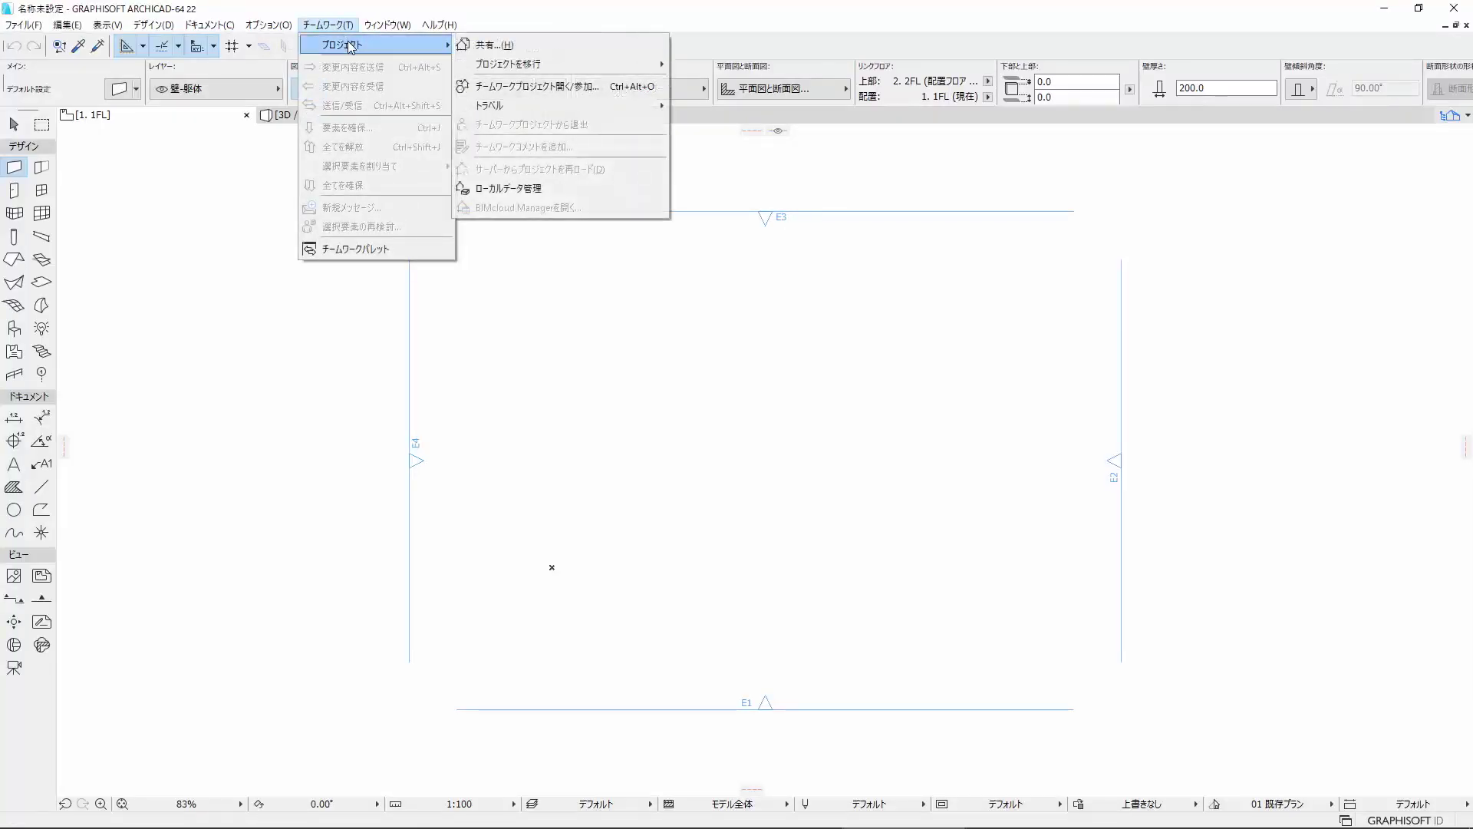
click(596, 45)
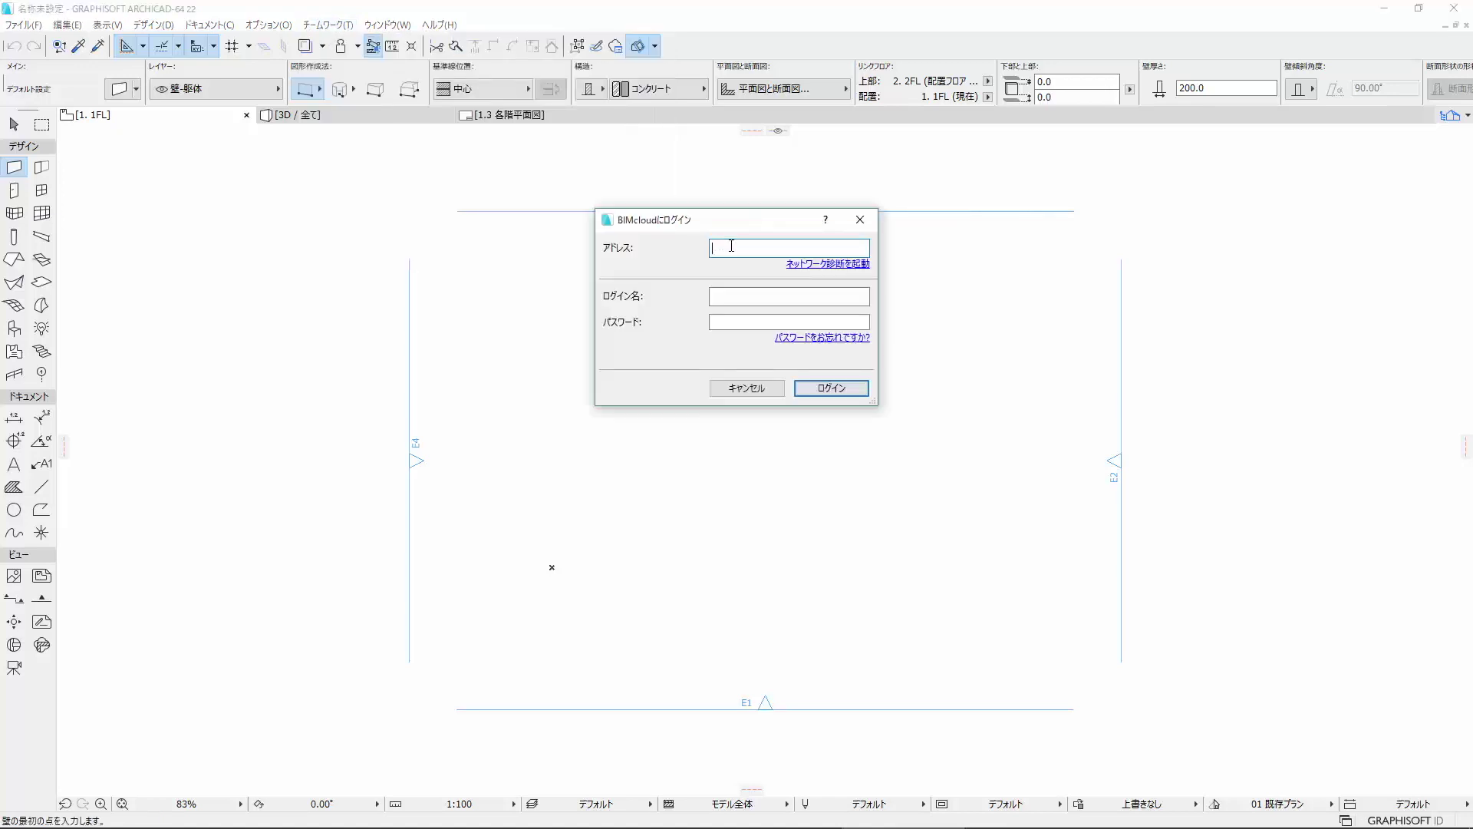
key(ctrl+v)
click(732, 298)
text(ga)
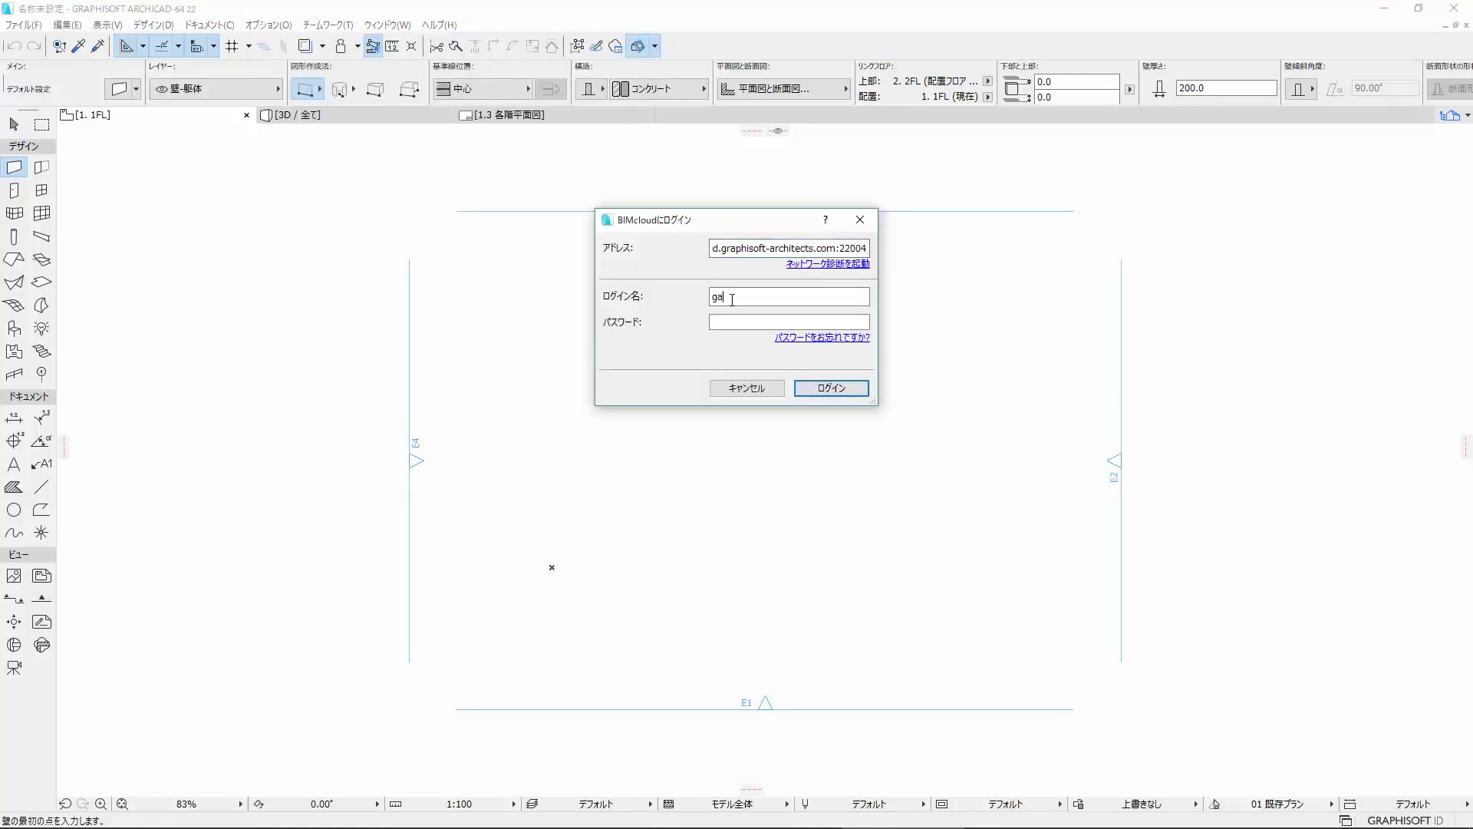
text(ry.h)
click(730, 323)
text(*****)
click(844, 392)
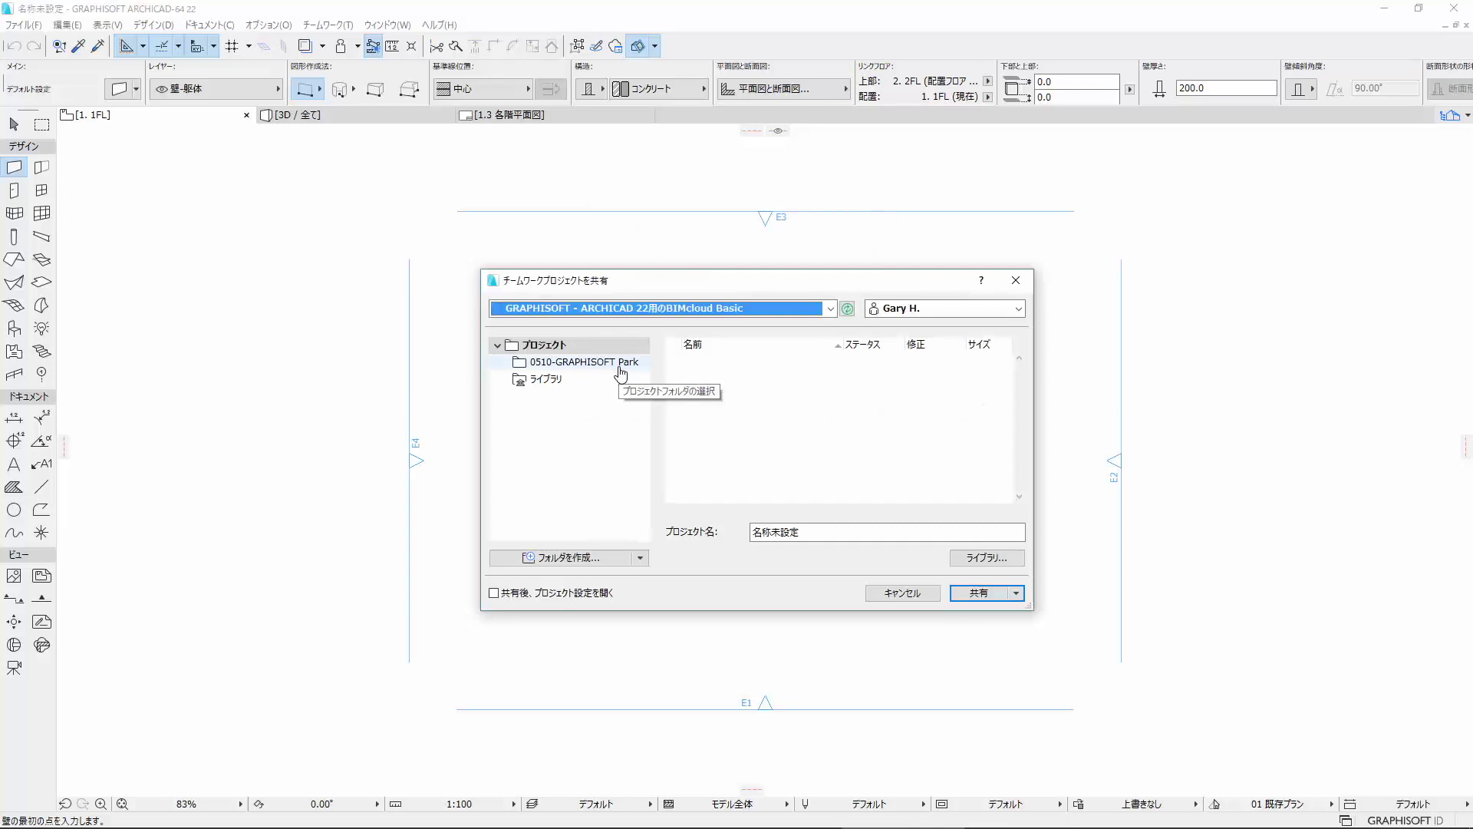
Share the project as 051010-GRAPHISOFT BC Building in 0510-GRAPHISOFT Park, uploading ARCHICAD Library 22.
click(622, 363)
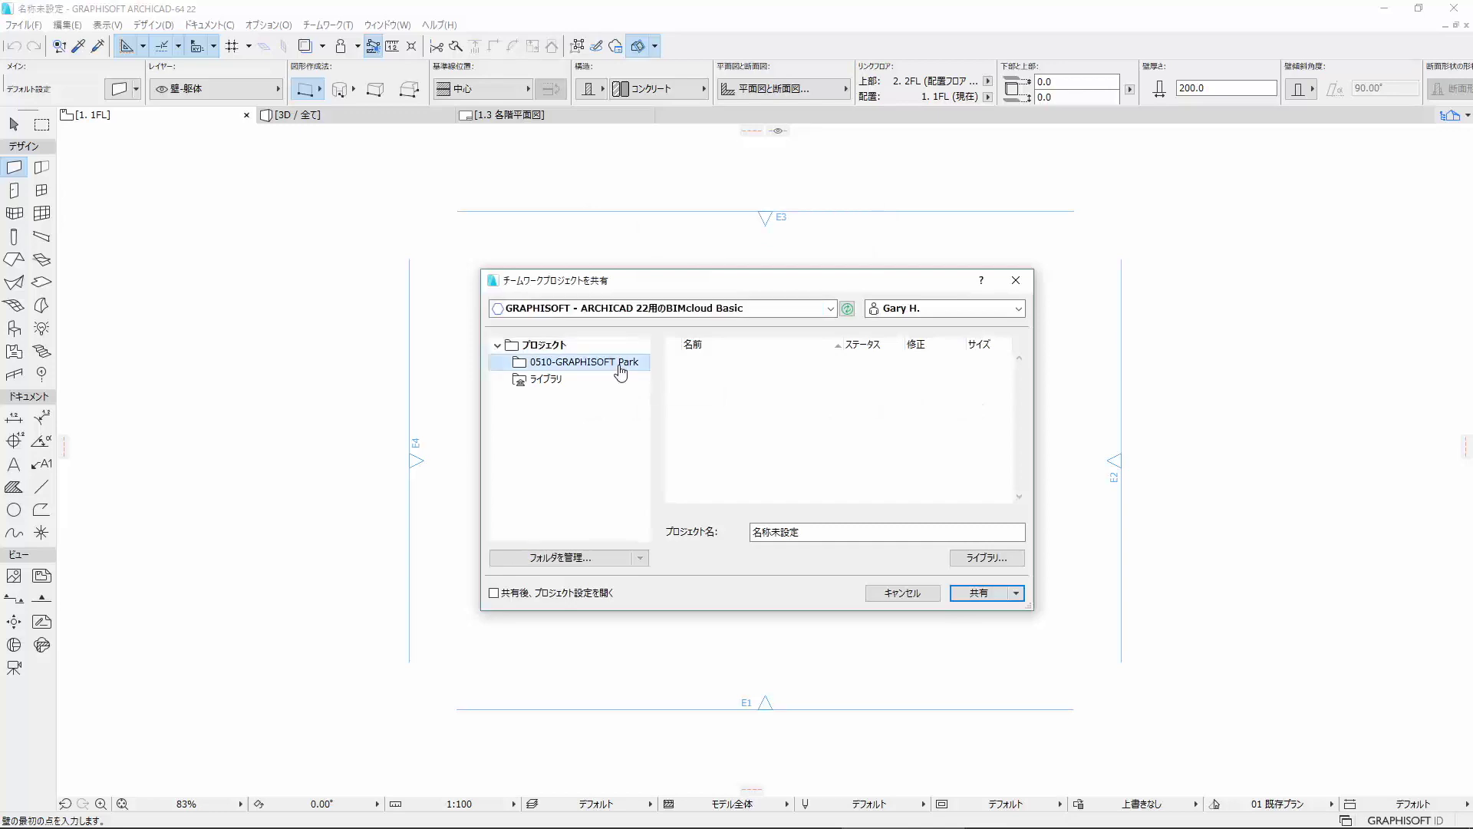
double_click(775, 532)
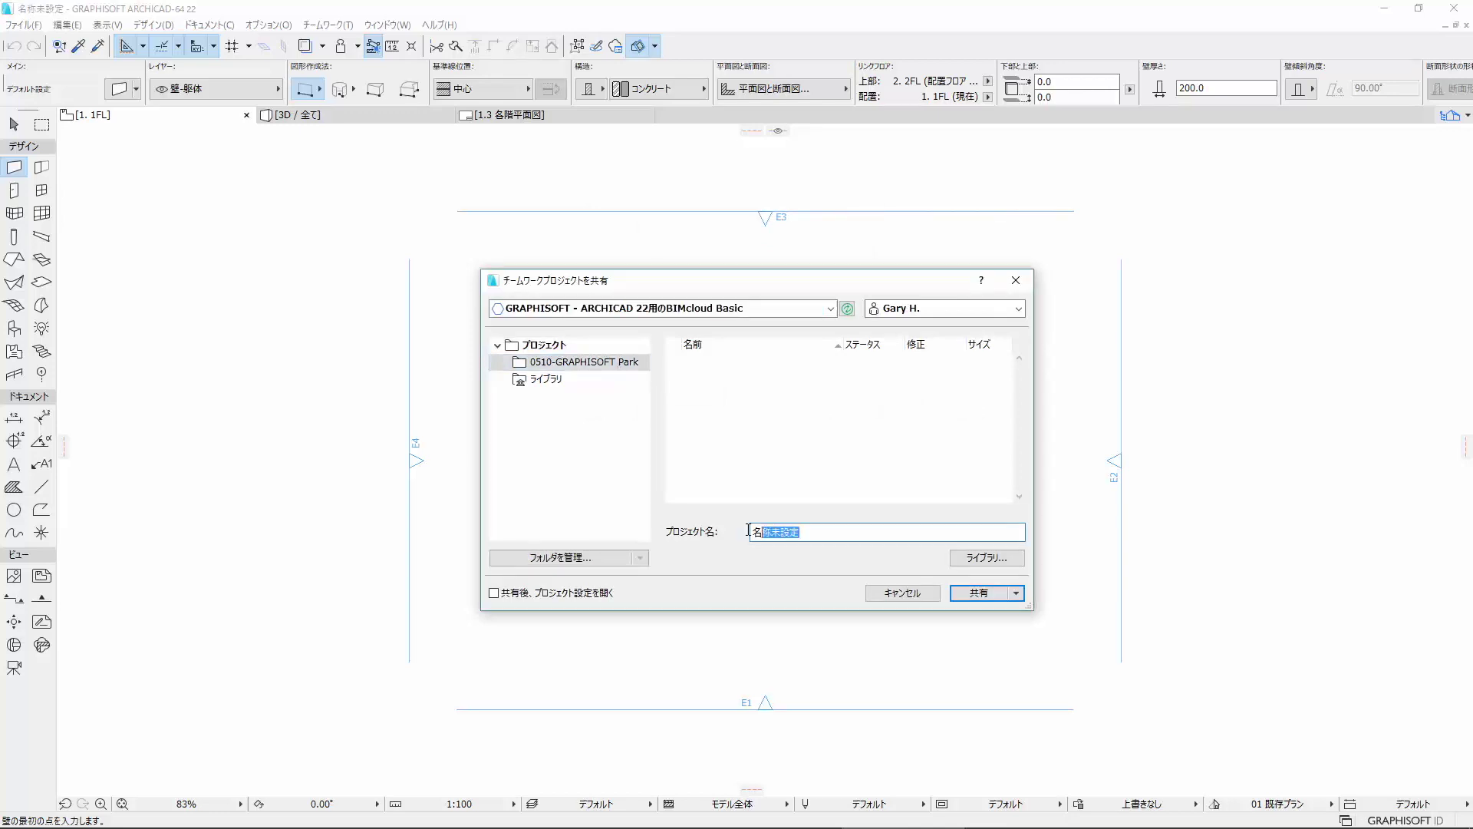
text(051010-GRAPHISOFT BC Building)
click(1003, 563)
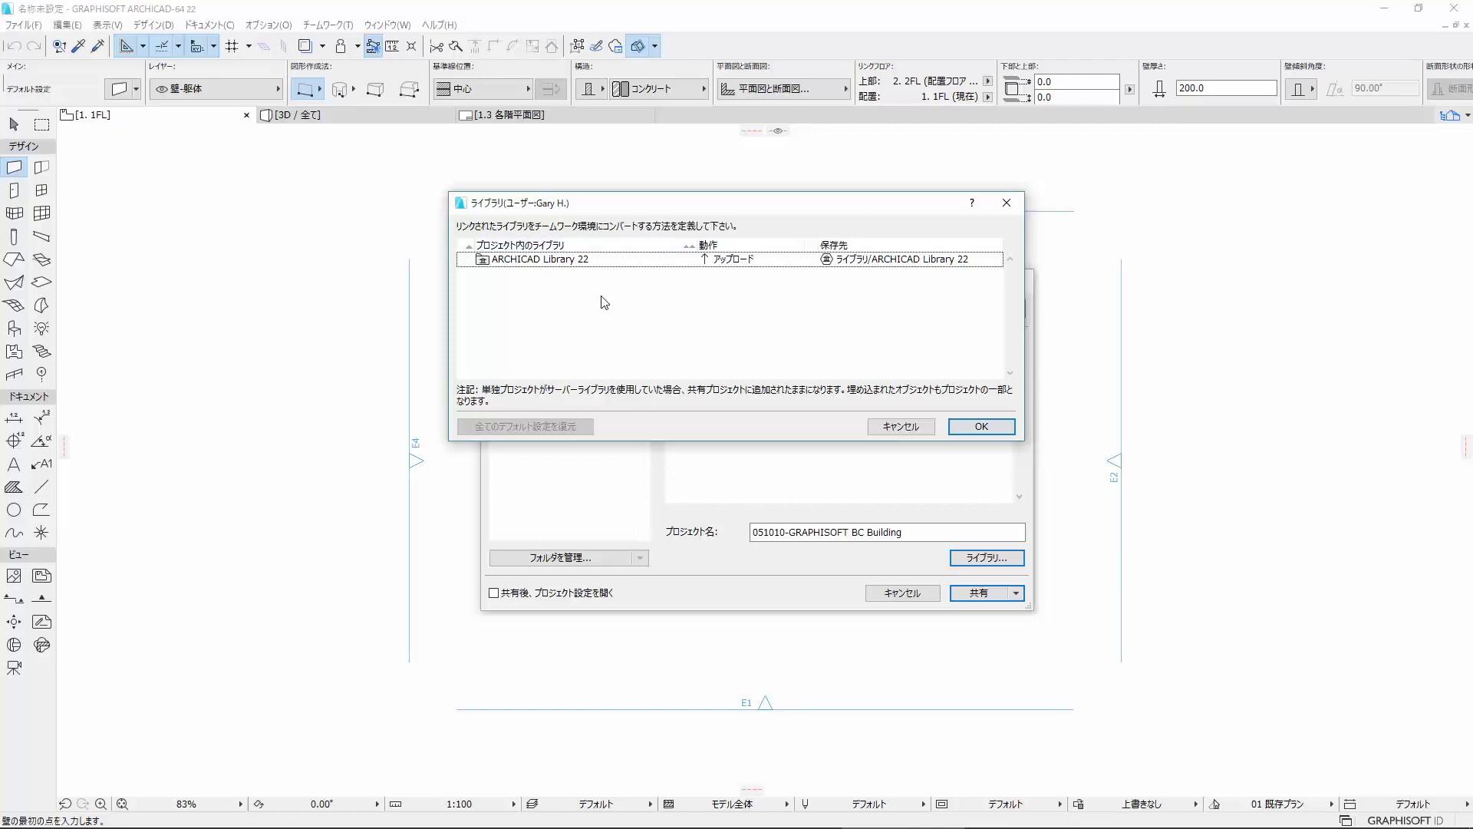
click(995, 427)
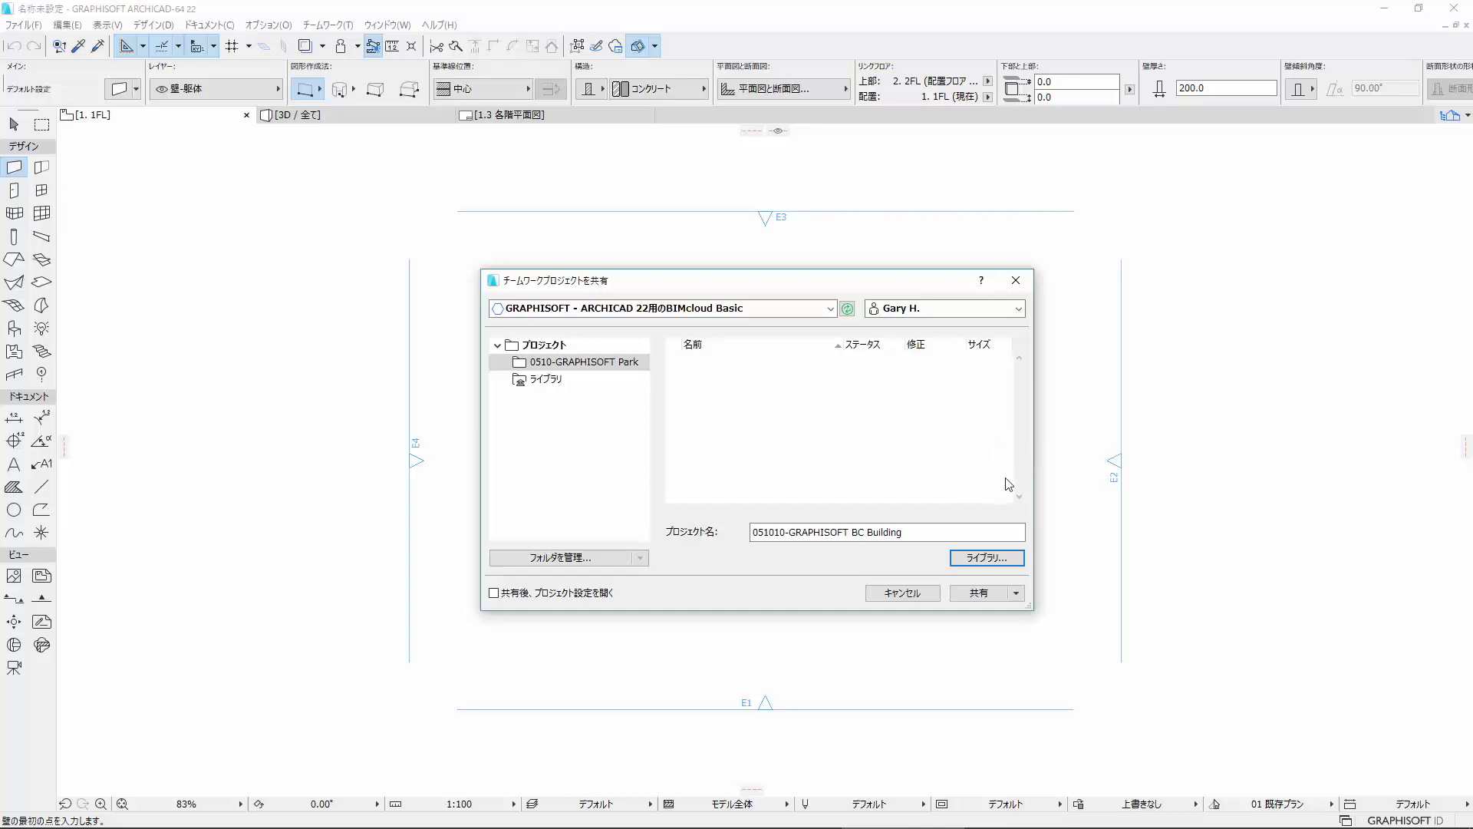
click(999, 599)
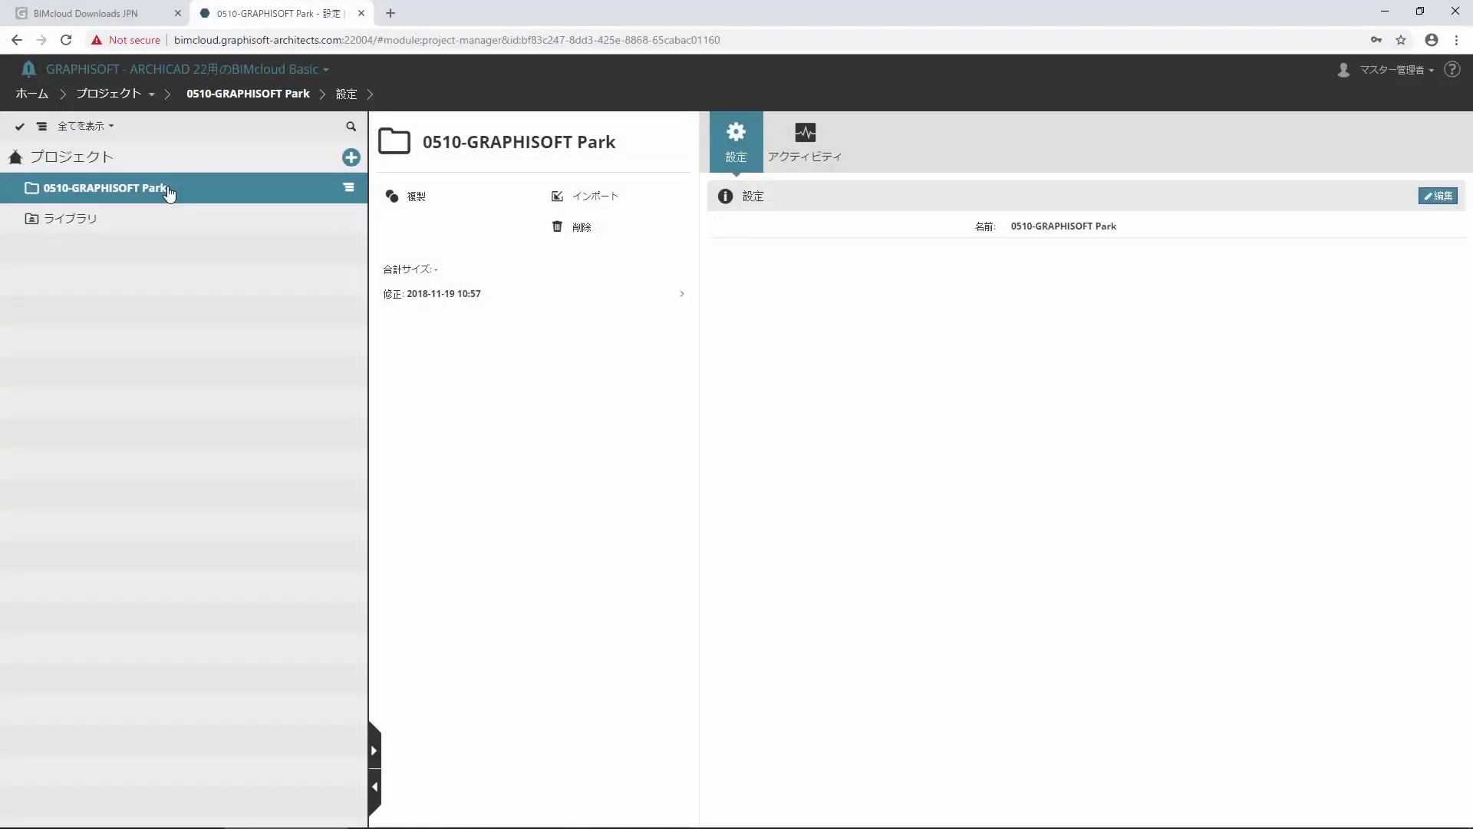
Browse the BIMcloud Manager tree to show 051010-GRAPHISOFT BC Building and ARCHICAD Library 22.
click(151, 219)
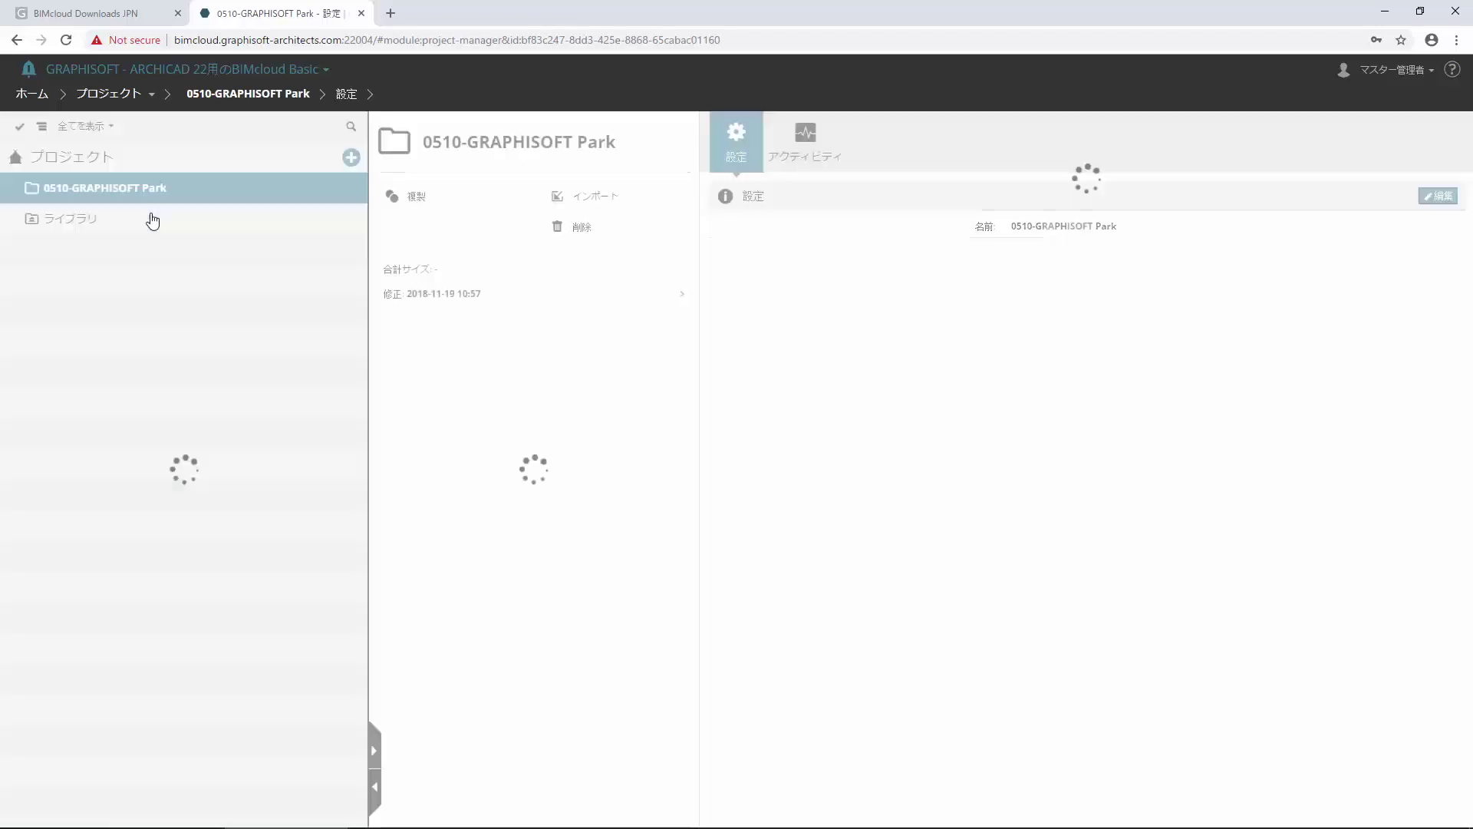
click(159, 191)
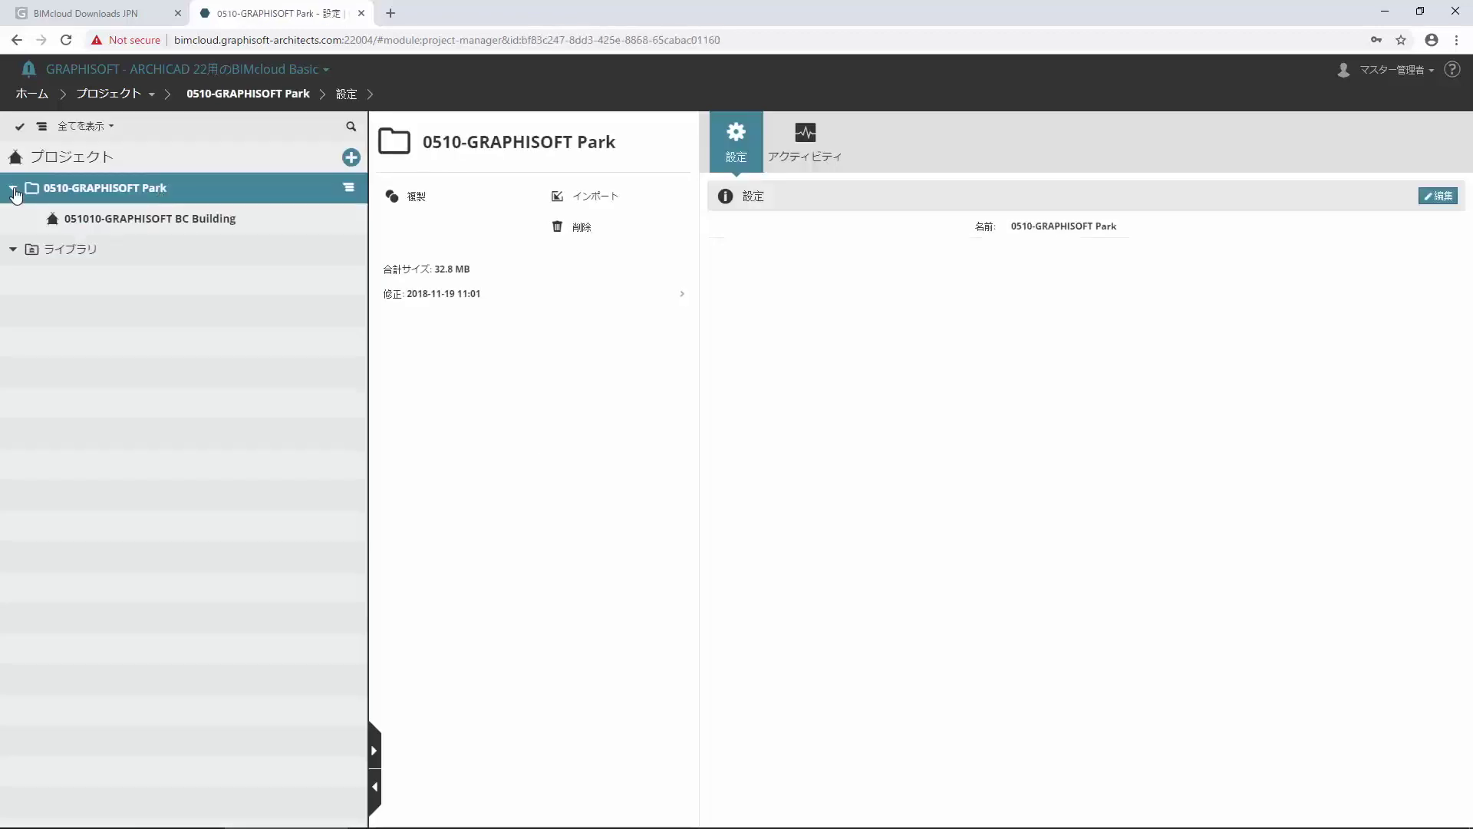
click(224, 221)
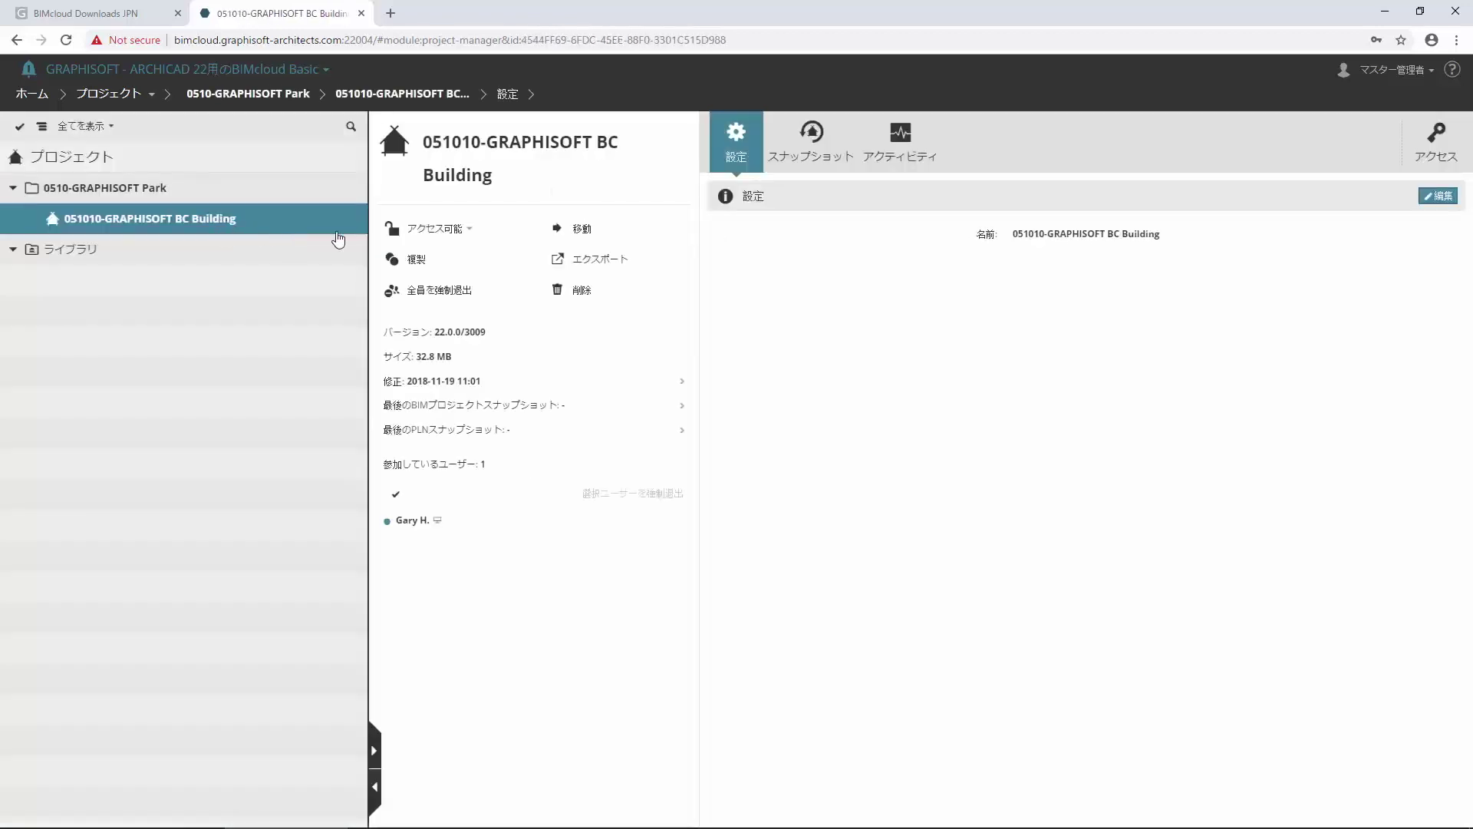
click(14, 251)
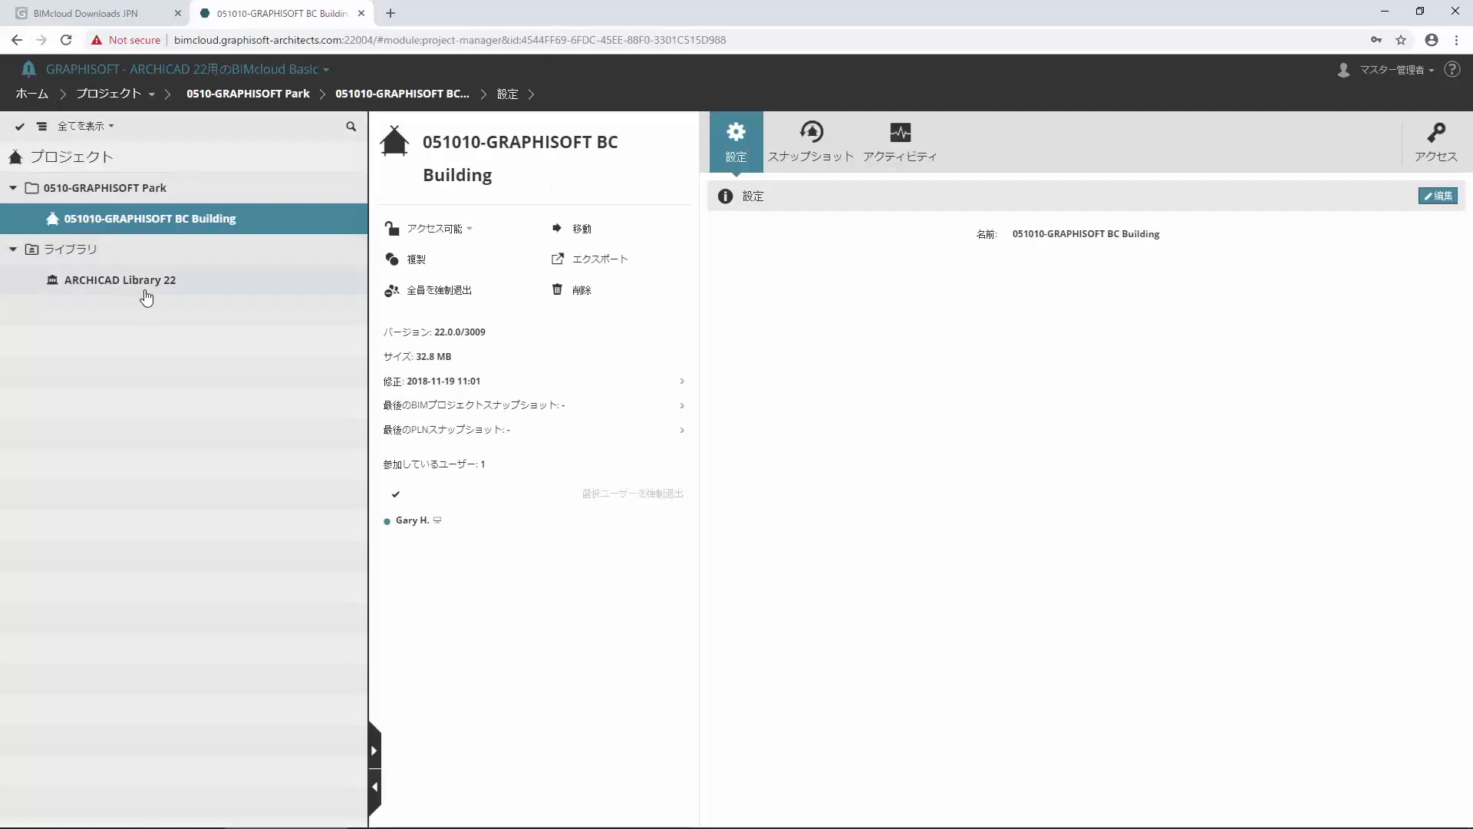
click(188, 283)
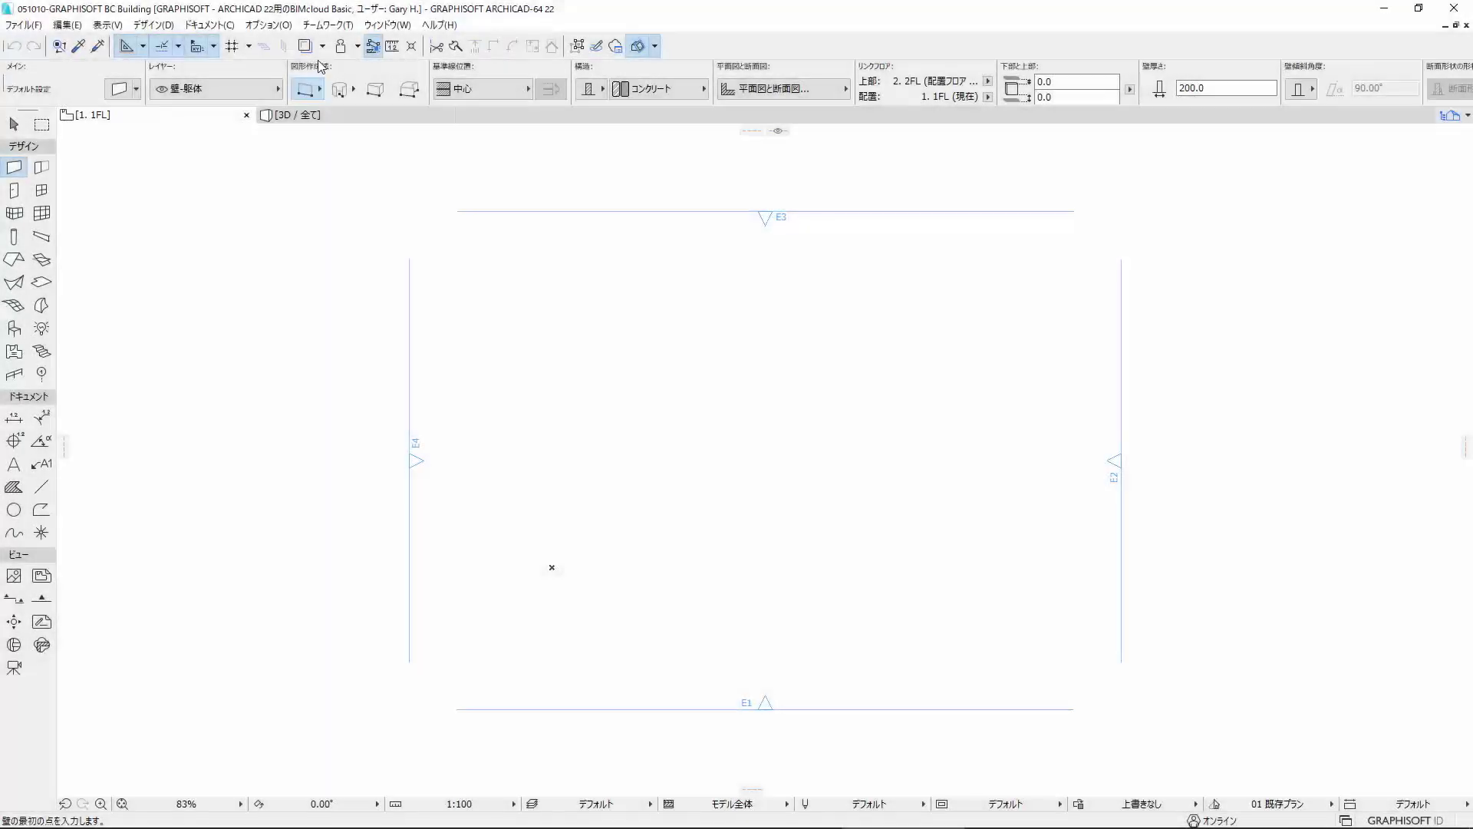
Show the Teamwork palette and join the shared project as three other users.
click(327, 24)
click(352, 247)
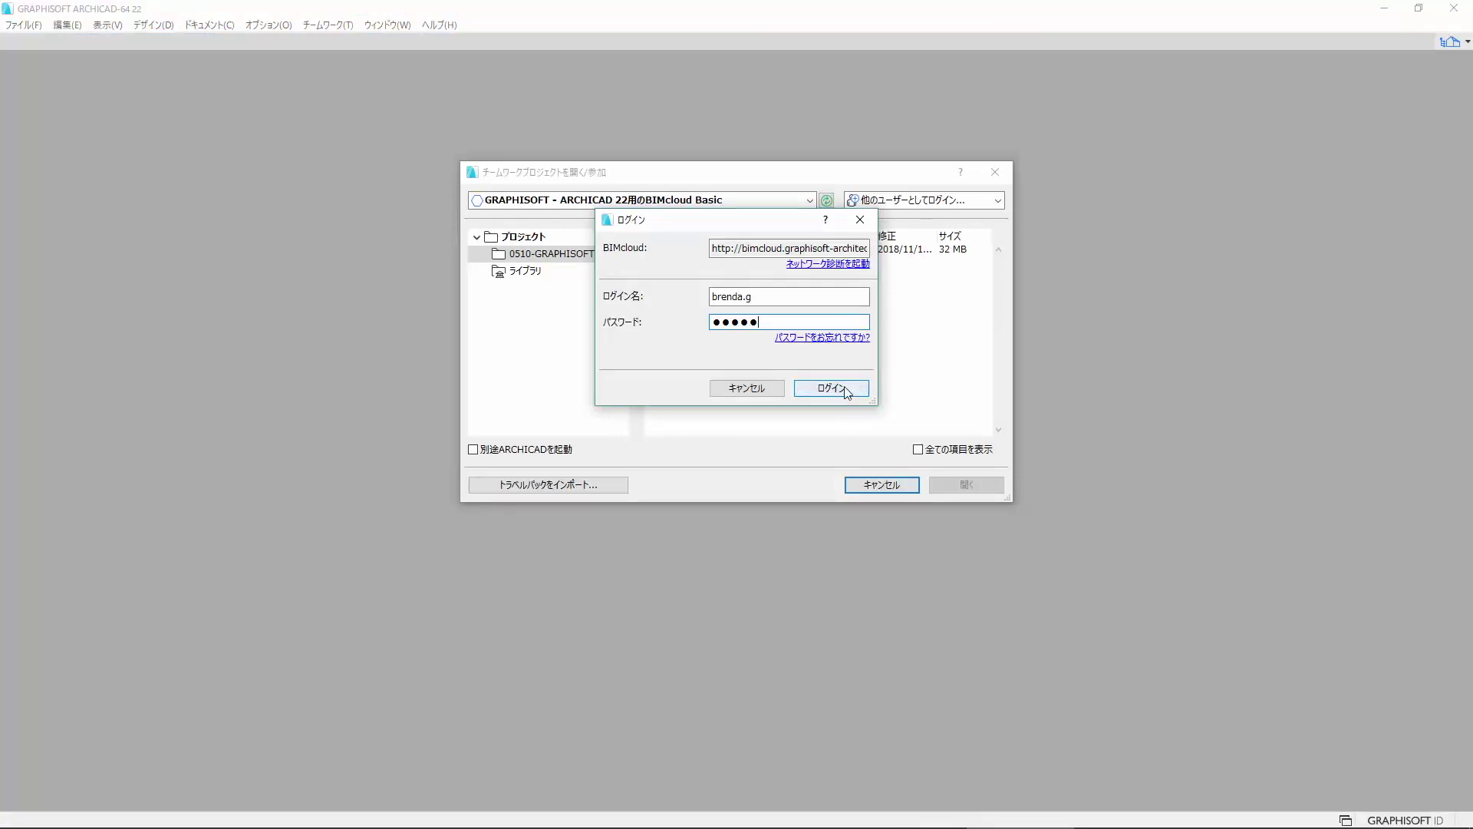
click(844, 389)
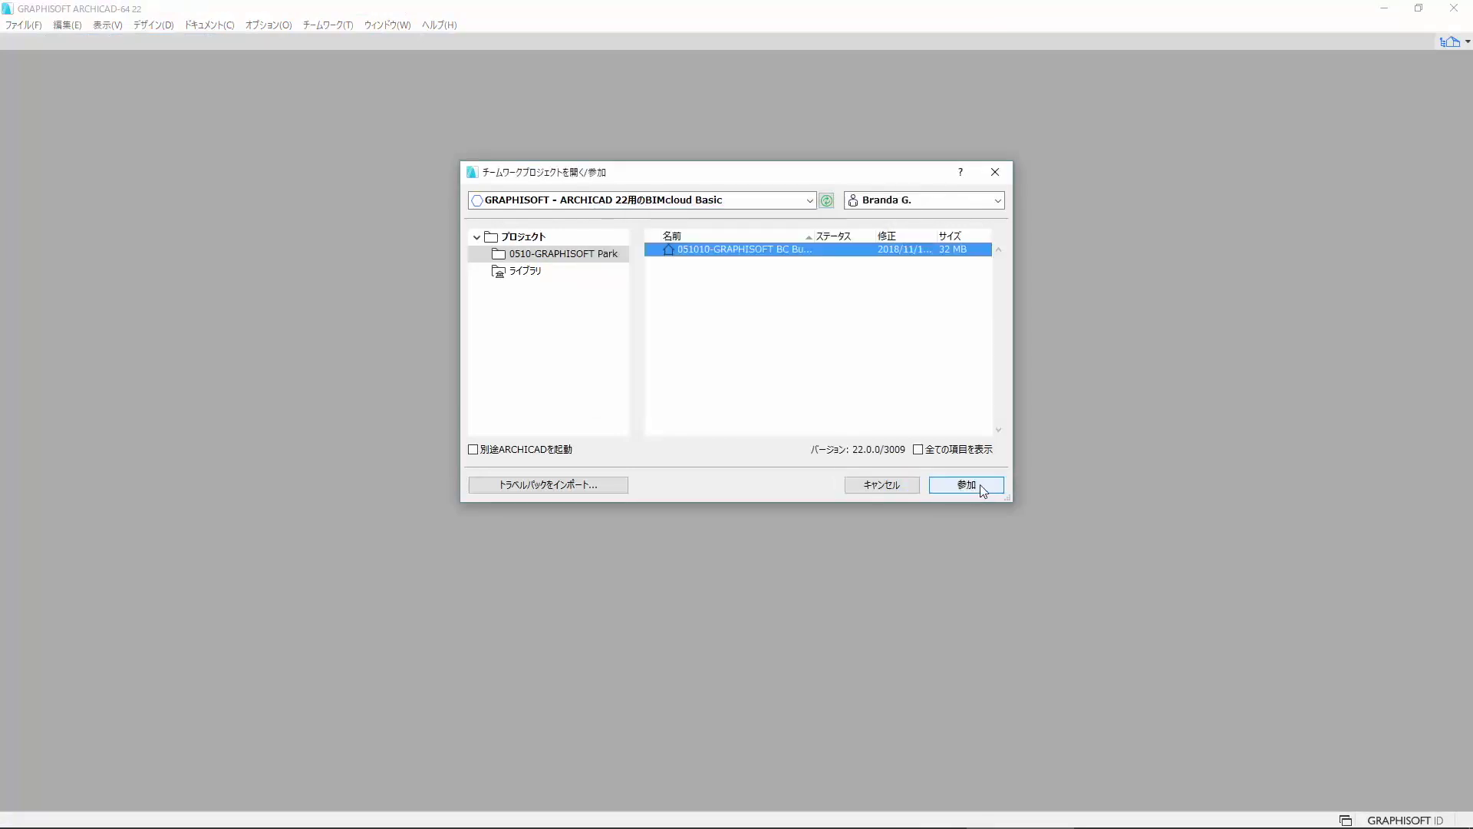
click(966, 485)
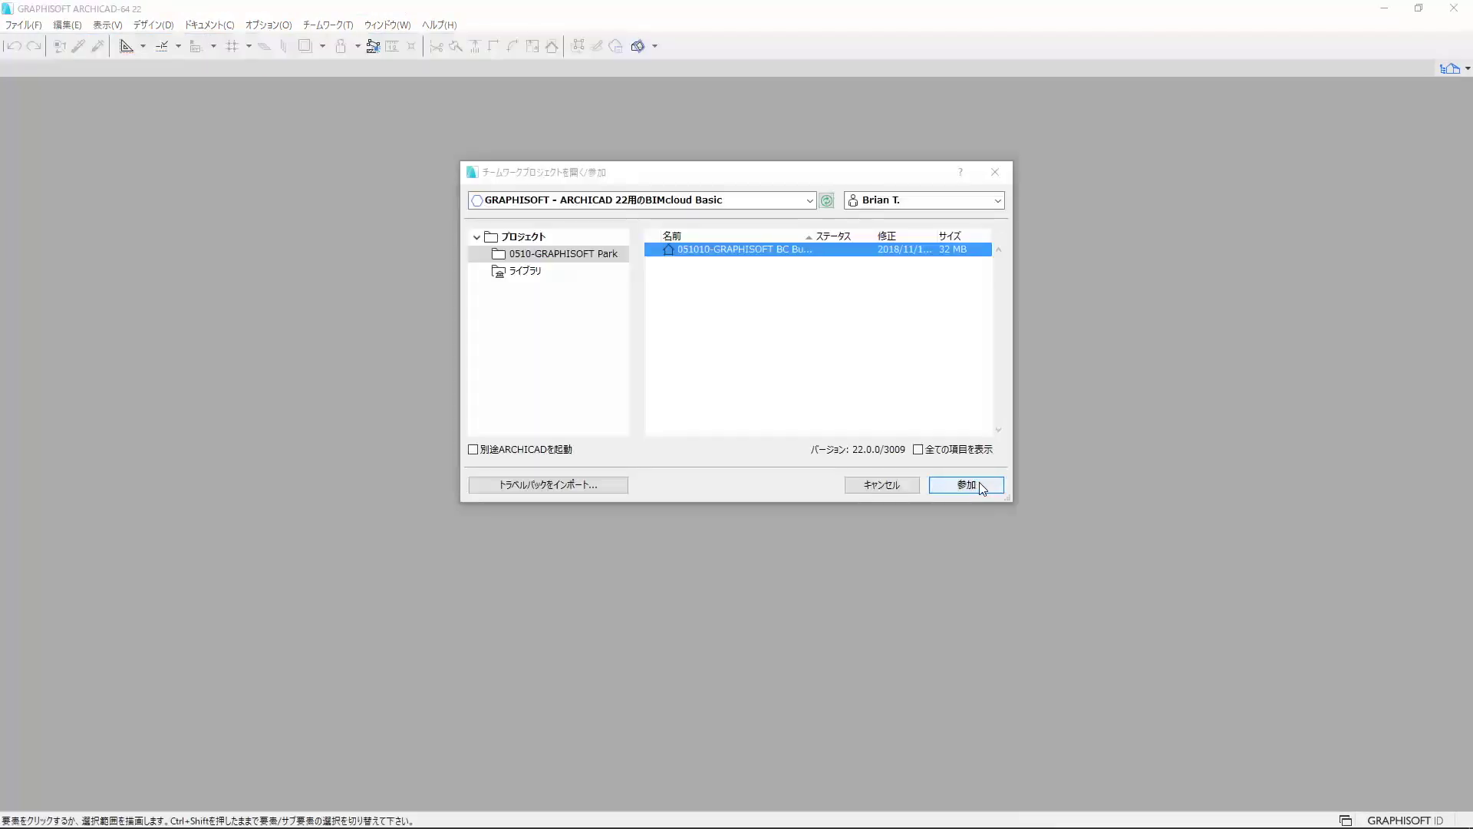
click(982, 487)
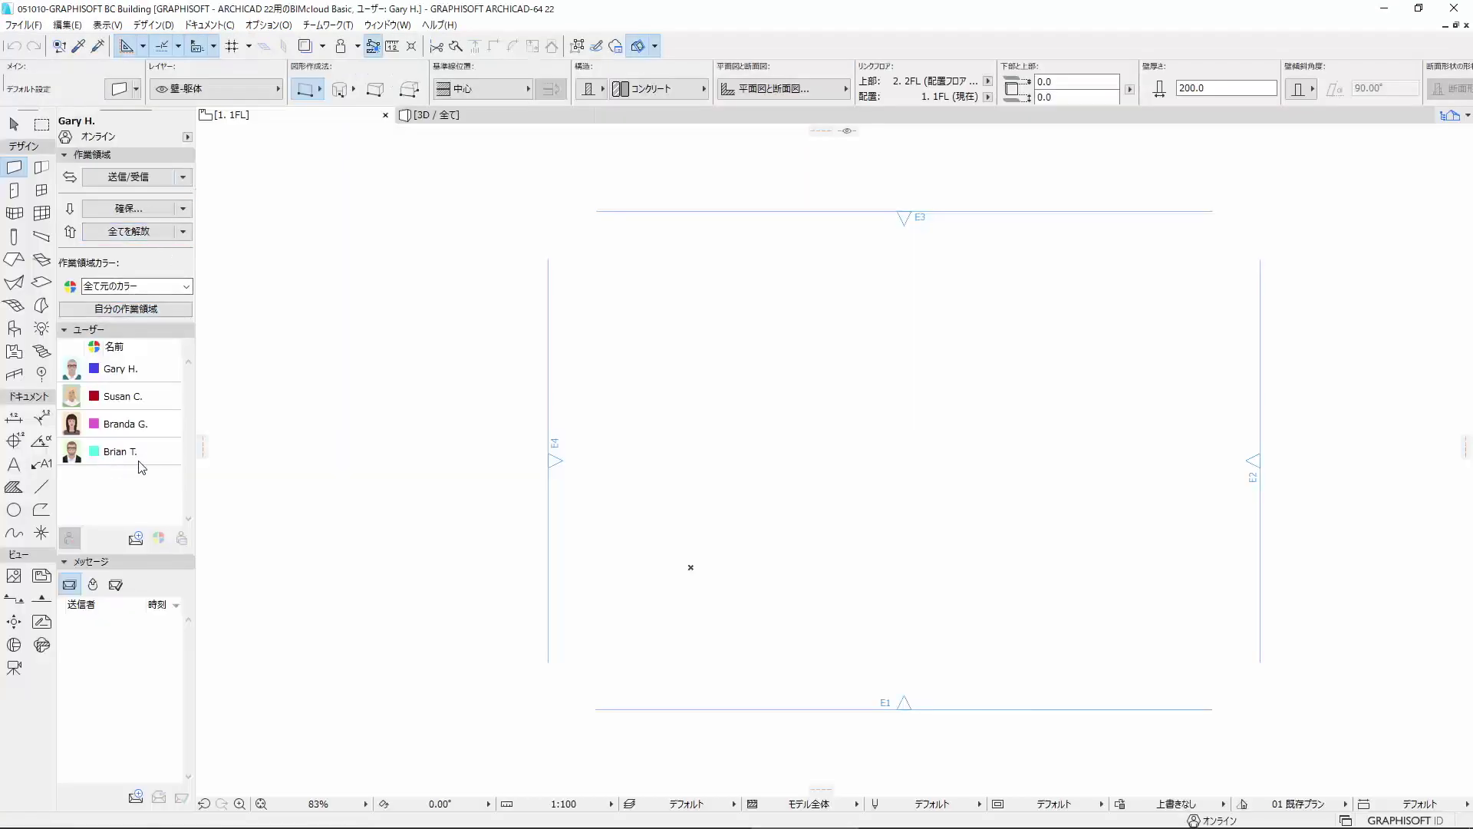
Review the team members, then draw a rectangular wall outline on the 1FL plan.
click(162, 402)
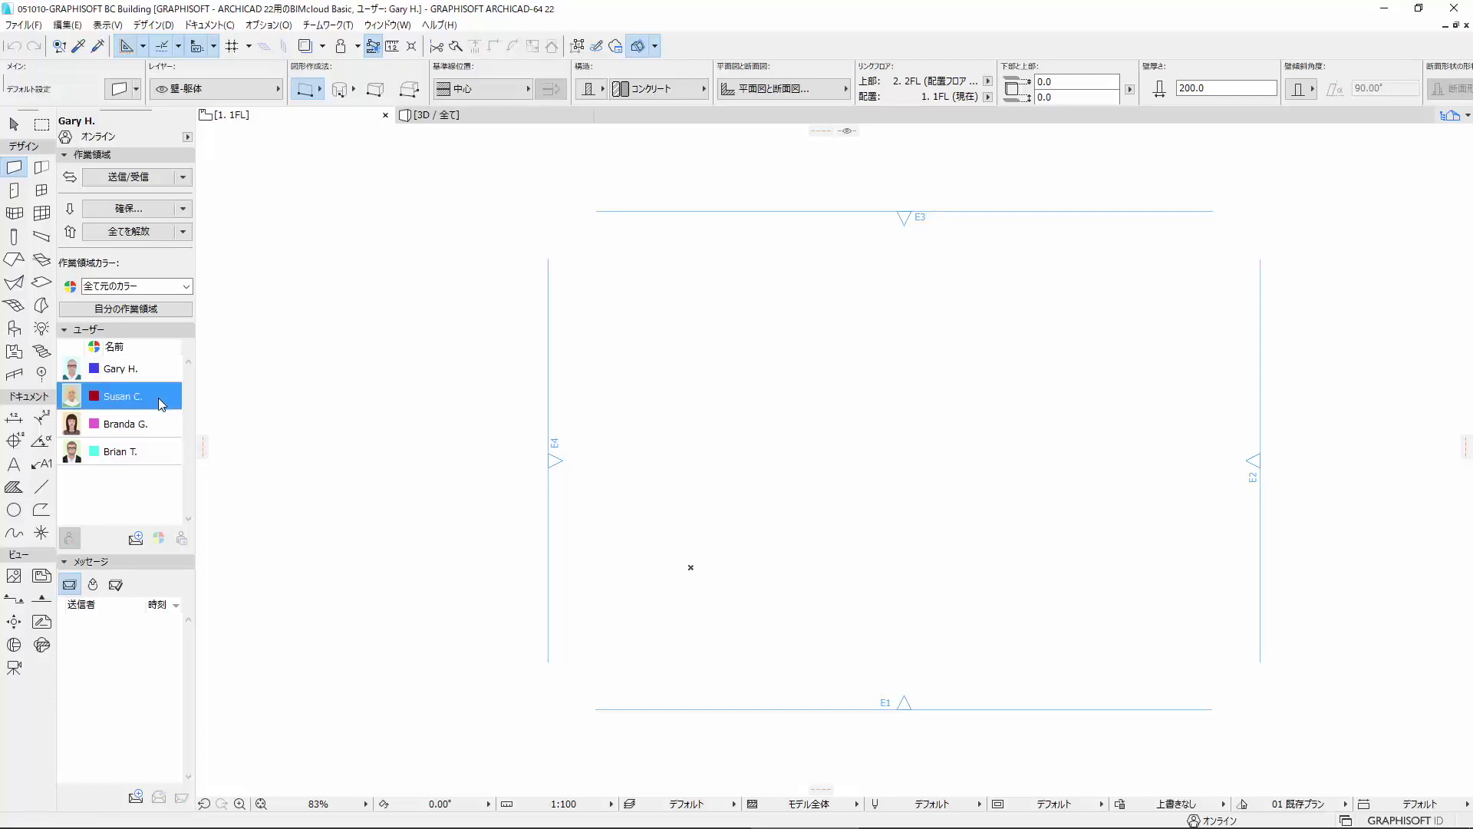
click(159, 425)
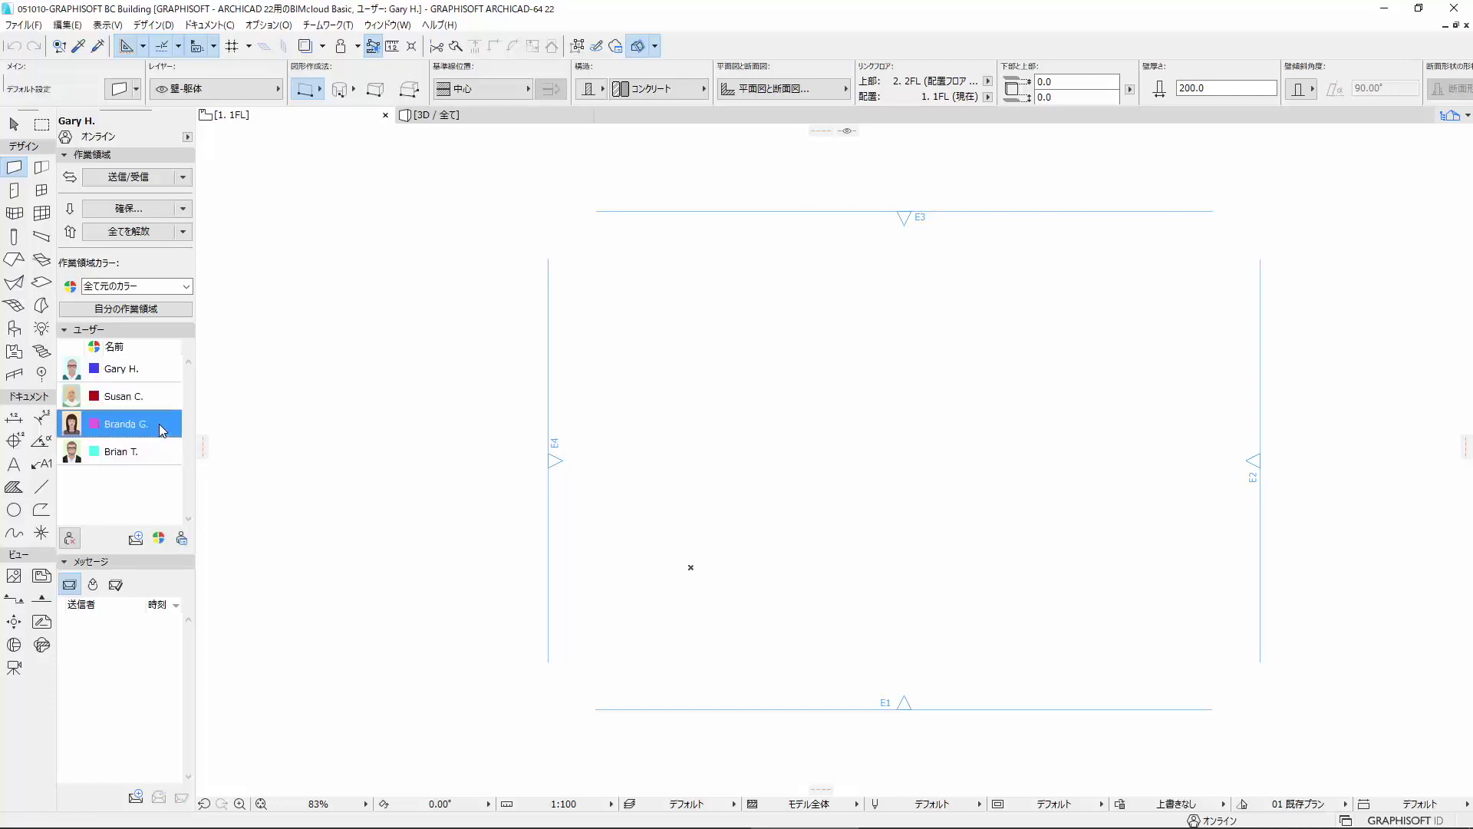
click(159, 456)
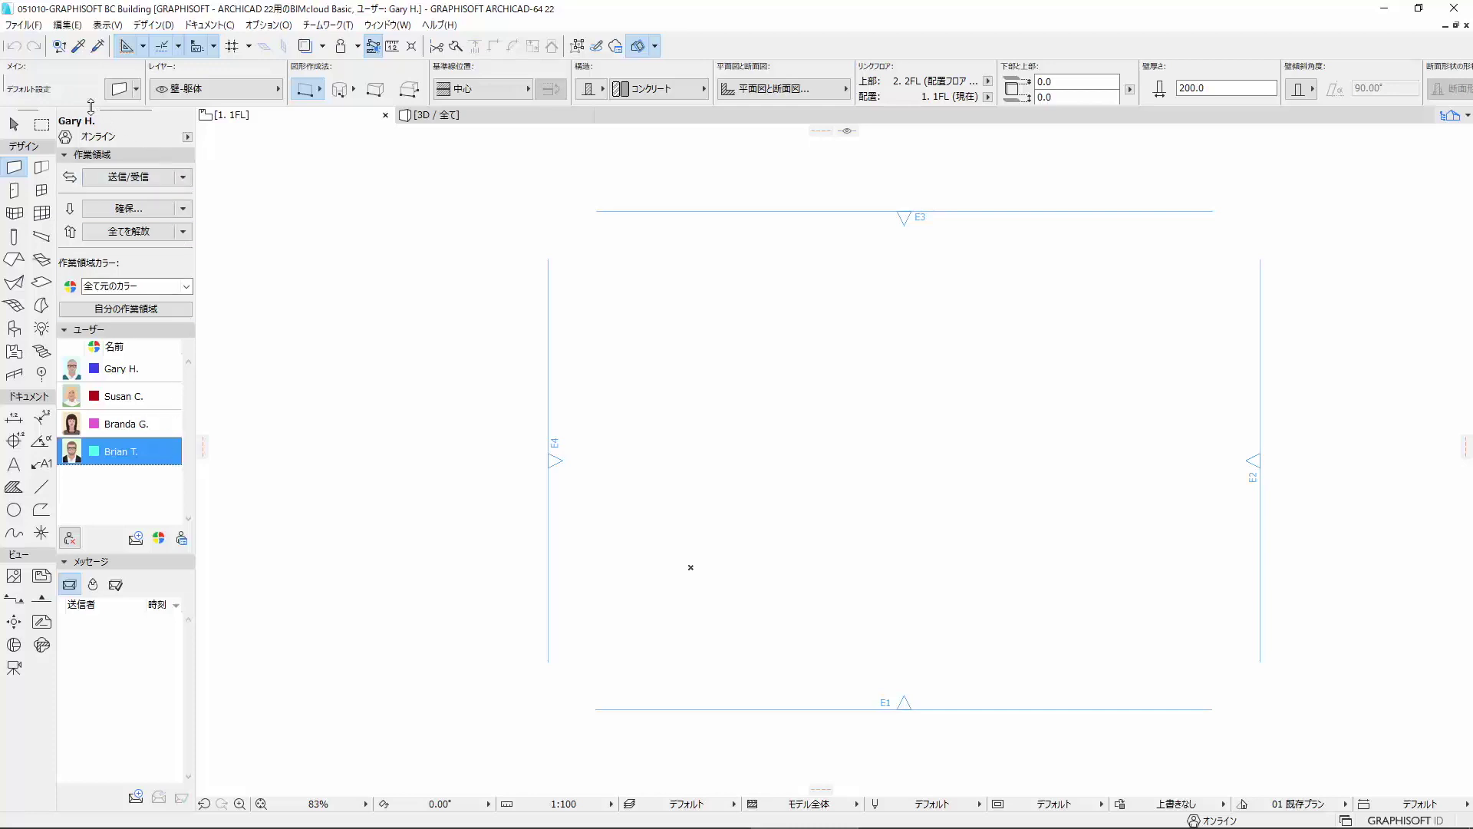
click(421, 207)
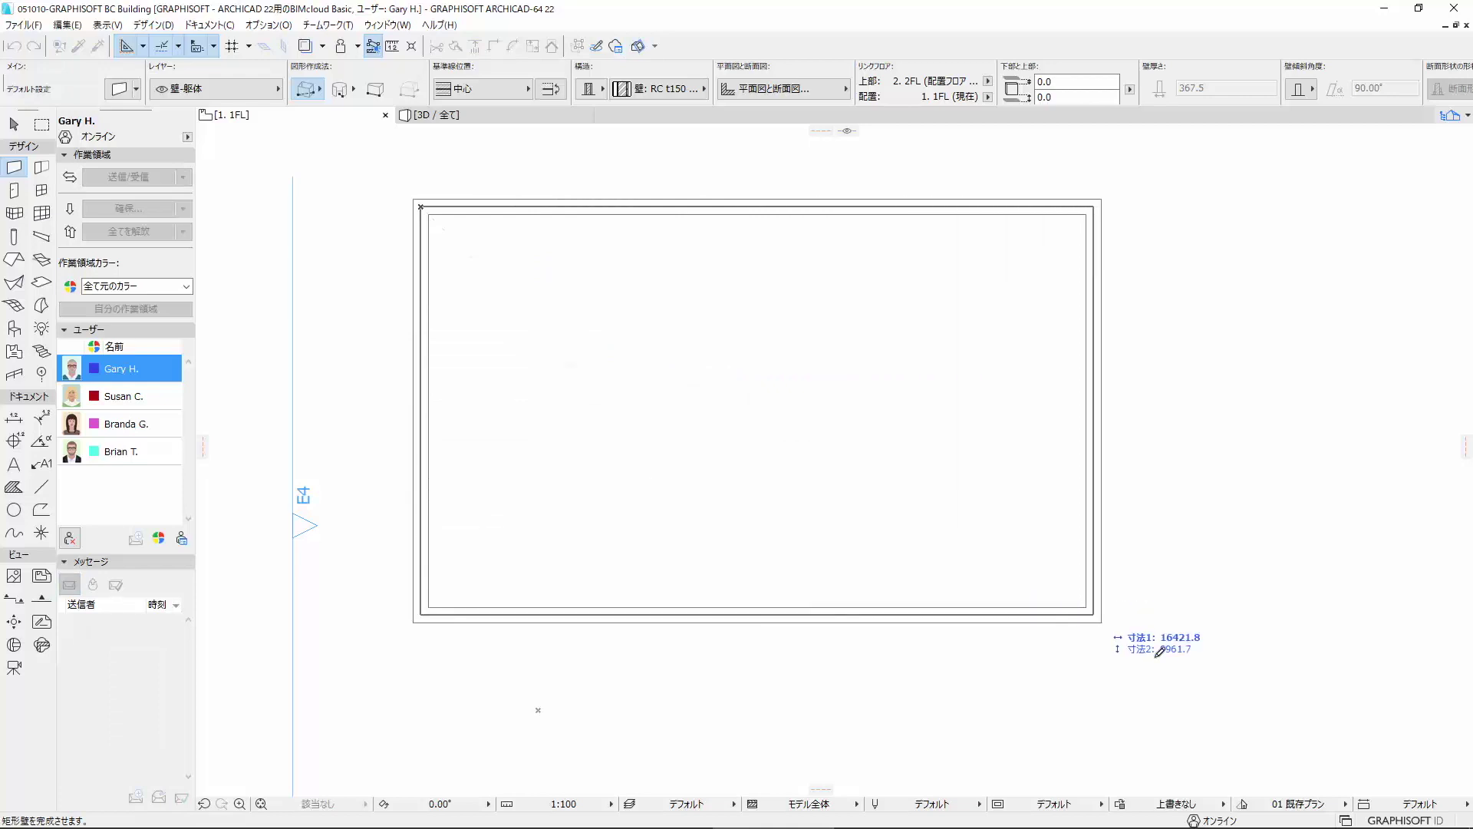
scroll(1276, 708, down, 1)
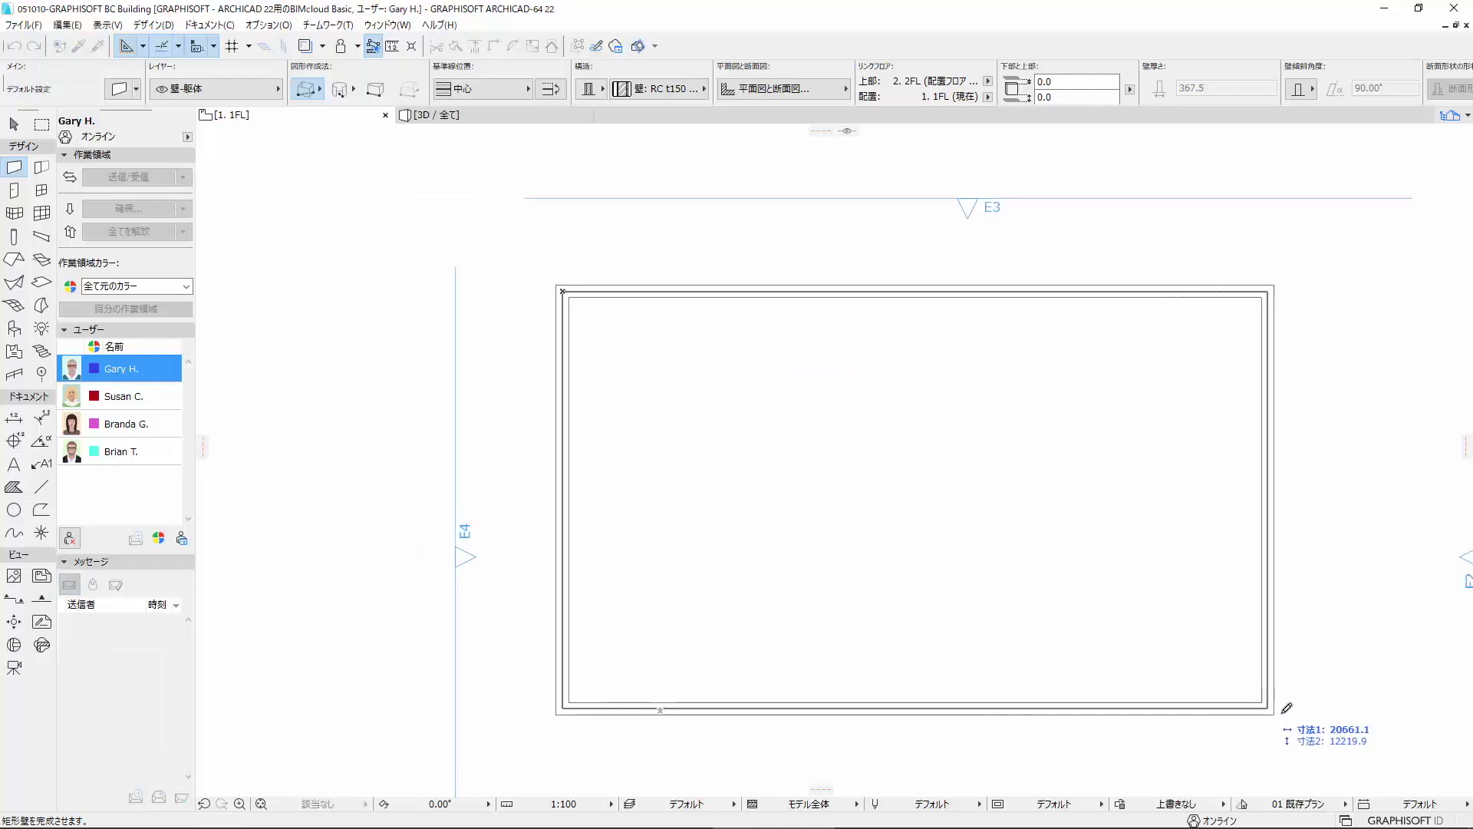
click(1306, 733)
Place a window in the top wall and multiply copies along it.
click(41, 190)
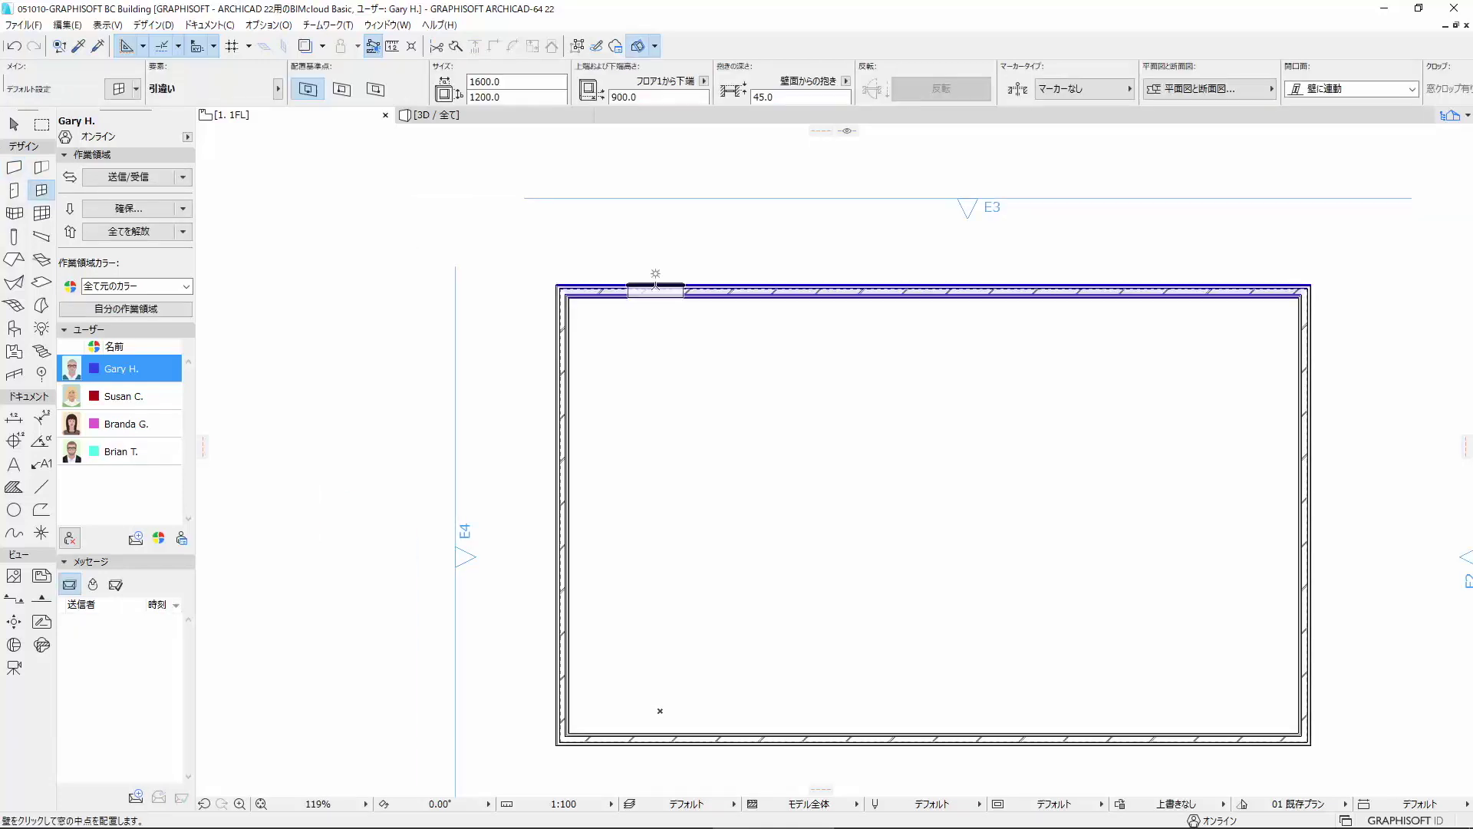
click(655, 284)
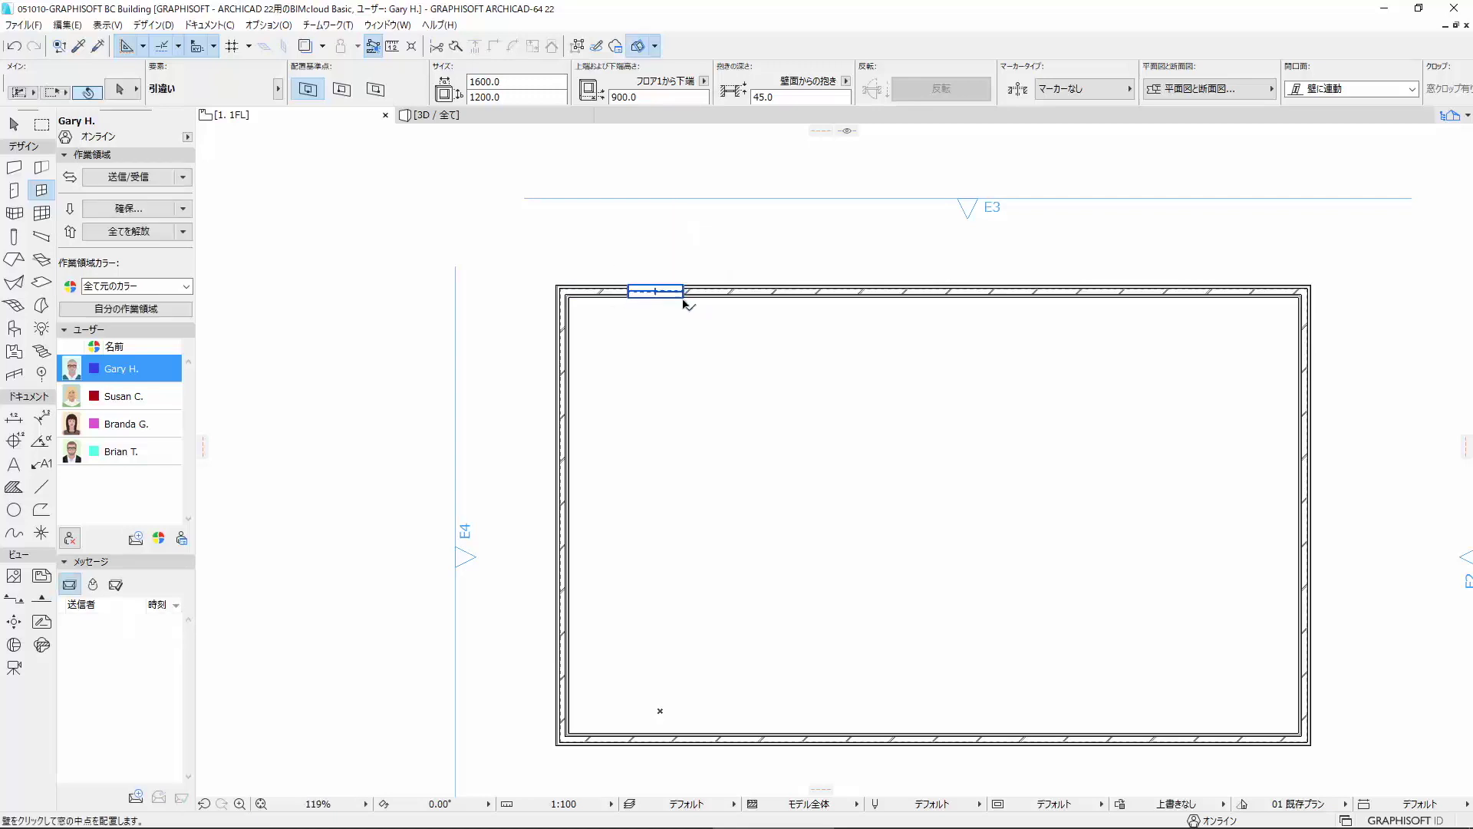
drag(680, 296, 1172, 317)
click(1228, 316)
key(Escape)
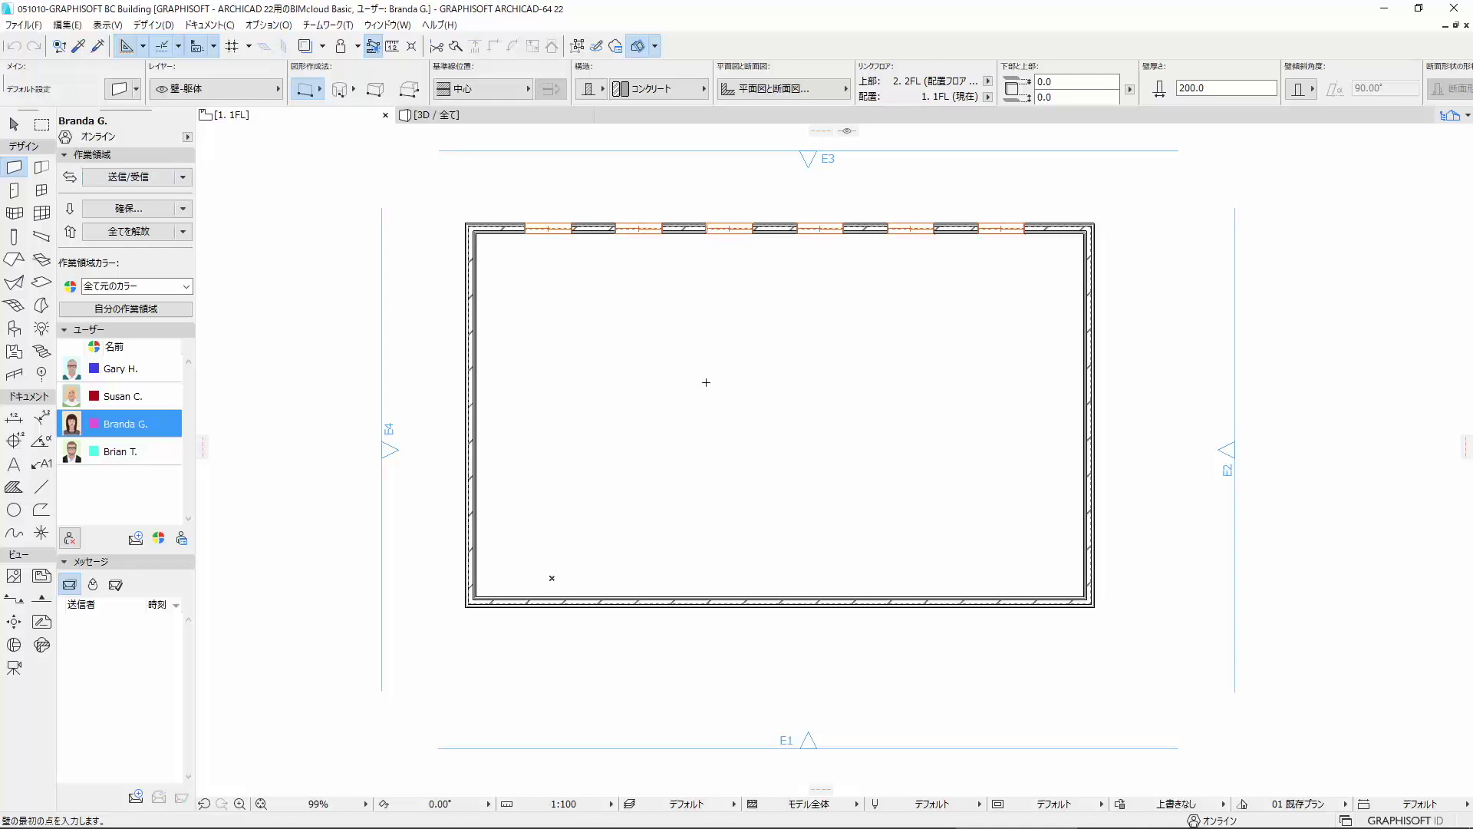
Add a vertical and a horizontal 100-thick interior wall, then send and receive changes.
click(860, 234)
click(861, 596)
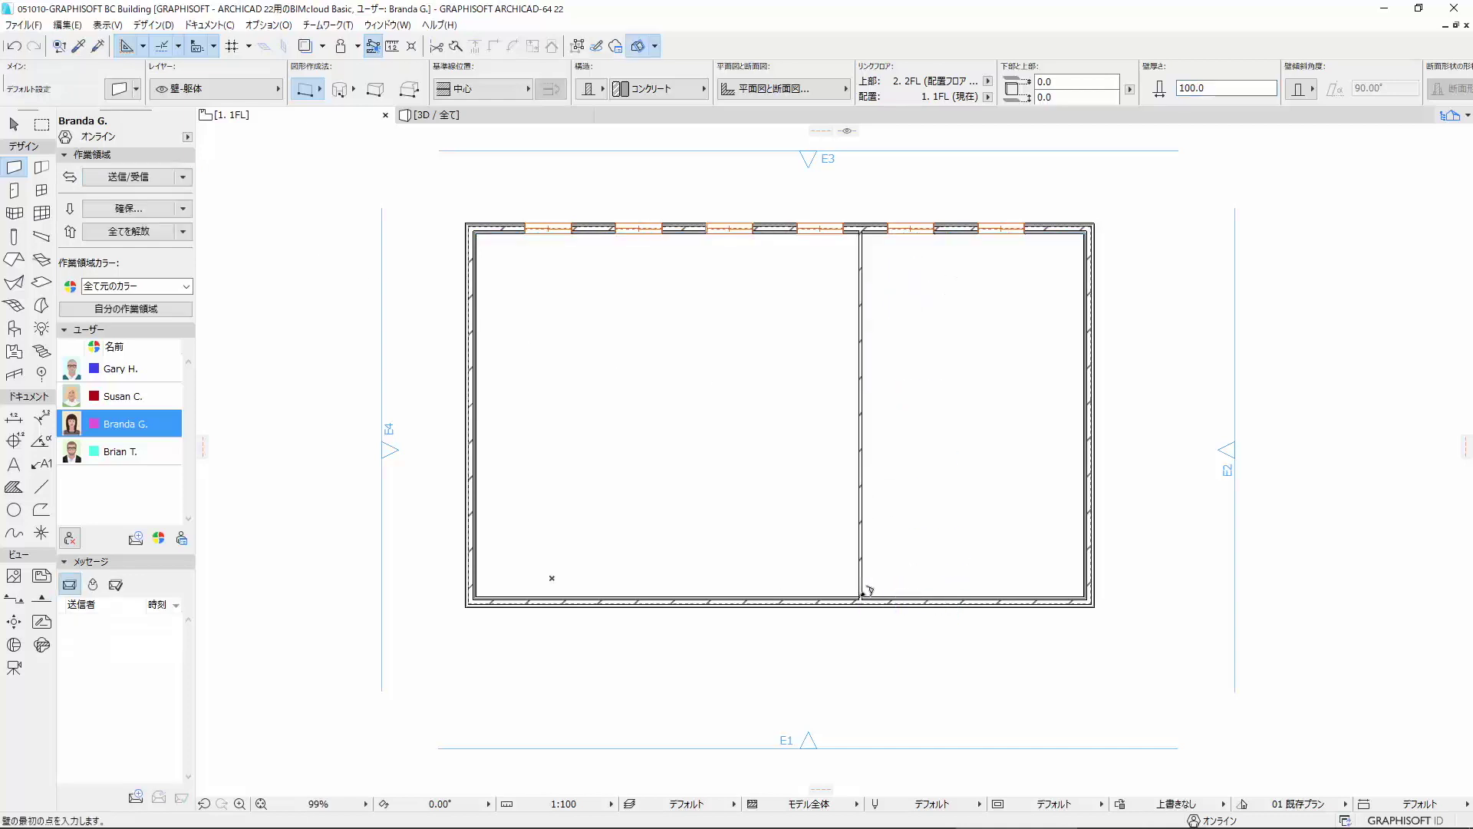
click(861, 428)
click(1085, 428)
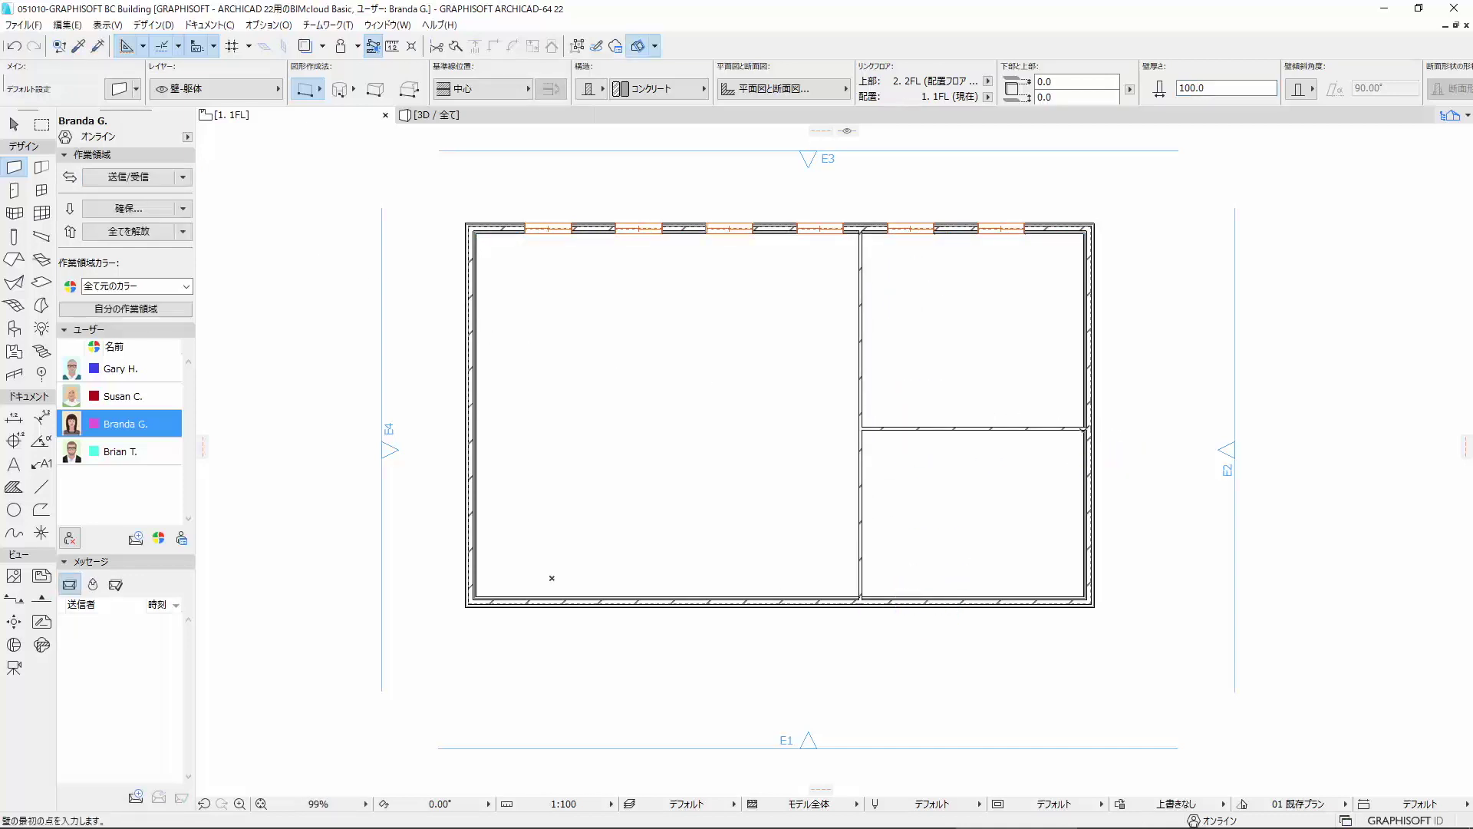
click(147, 179)
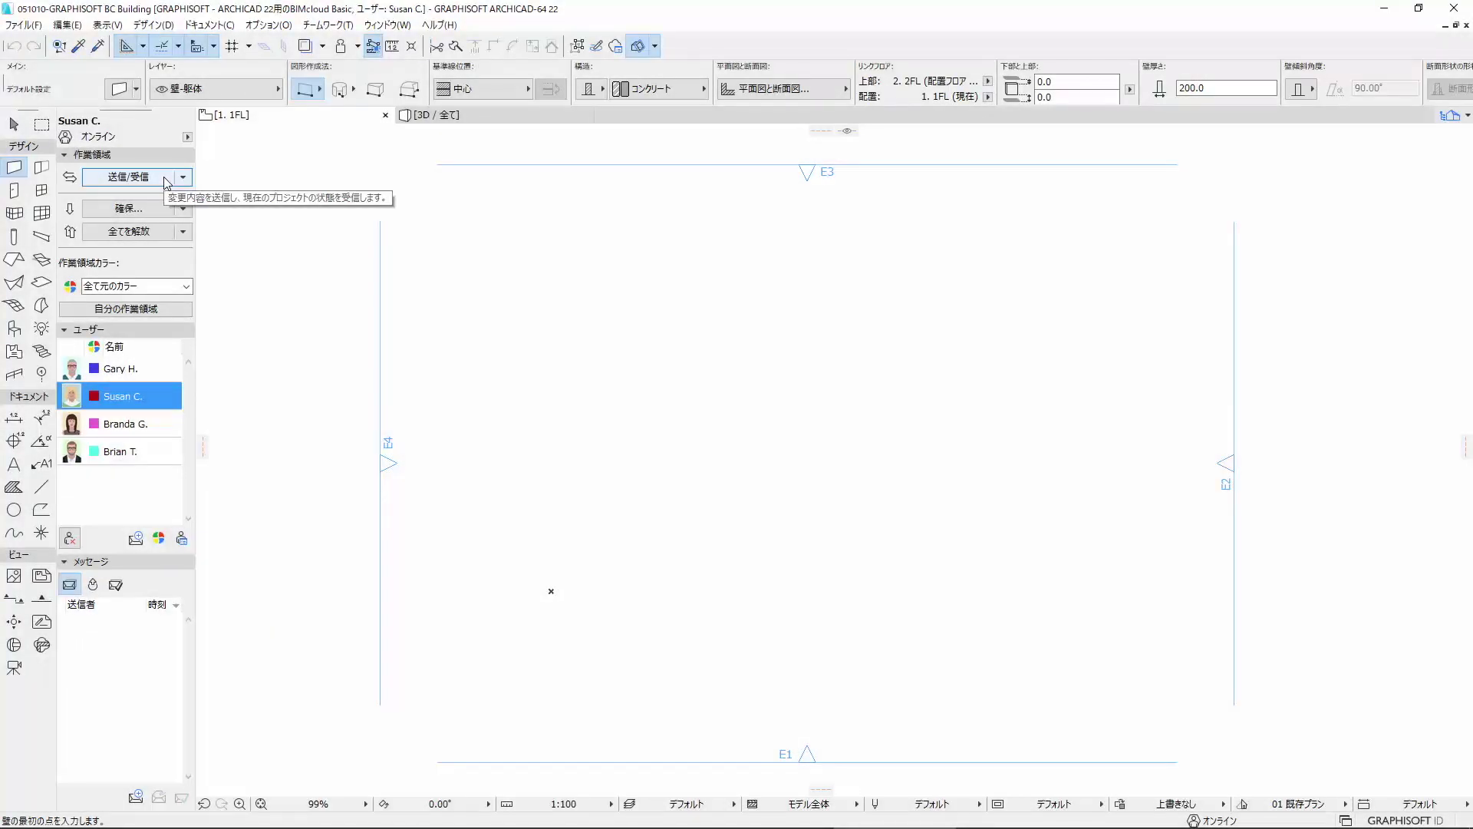
click(166, 182)
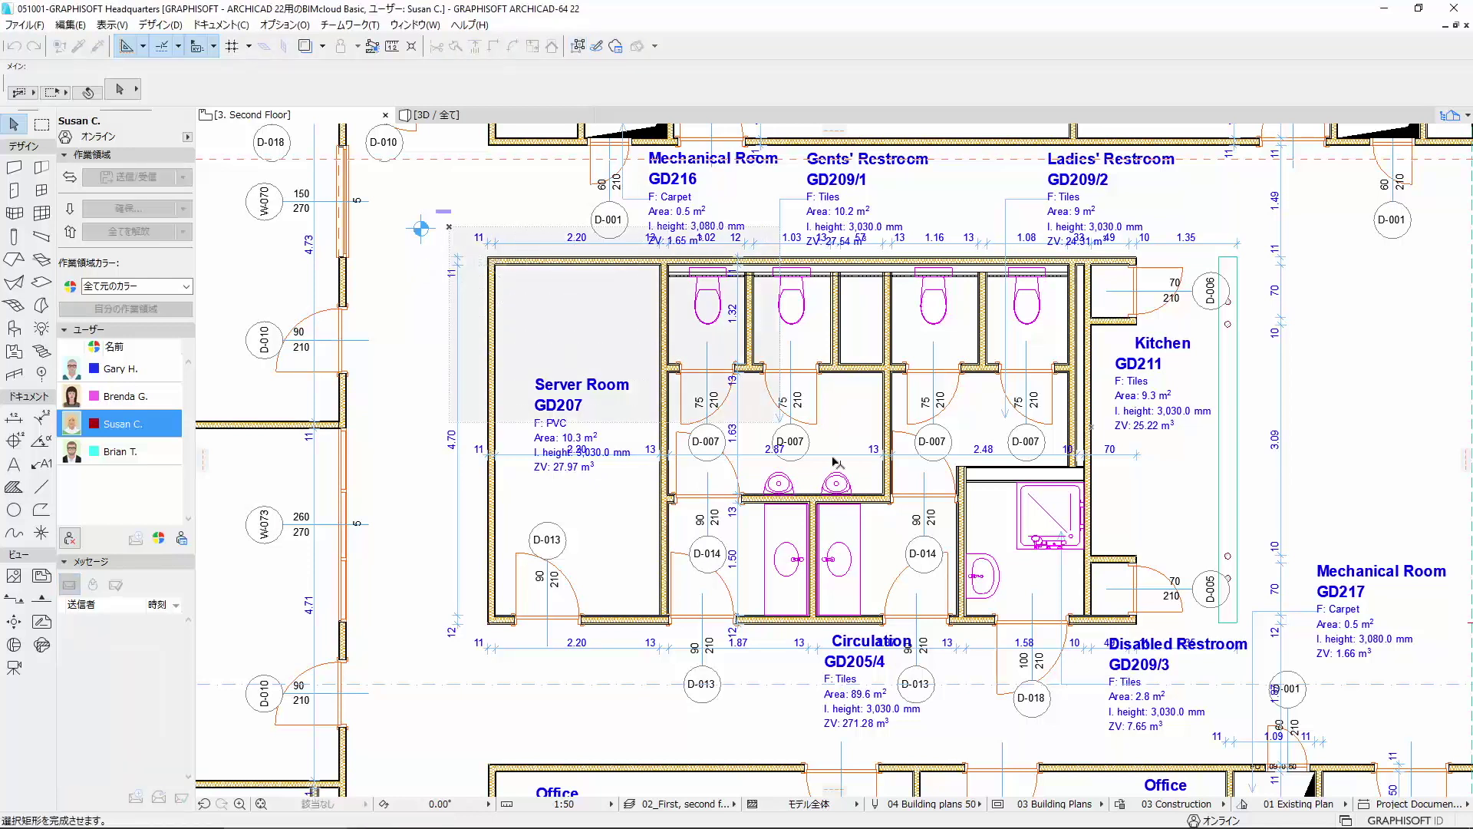
Reserve the walls, rooms and doors around the restrooms, then mirror door D-013 to swing the other way.
click(1145, 659)
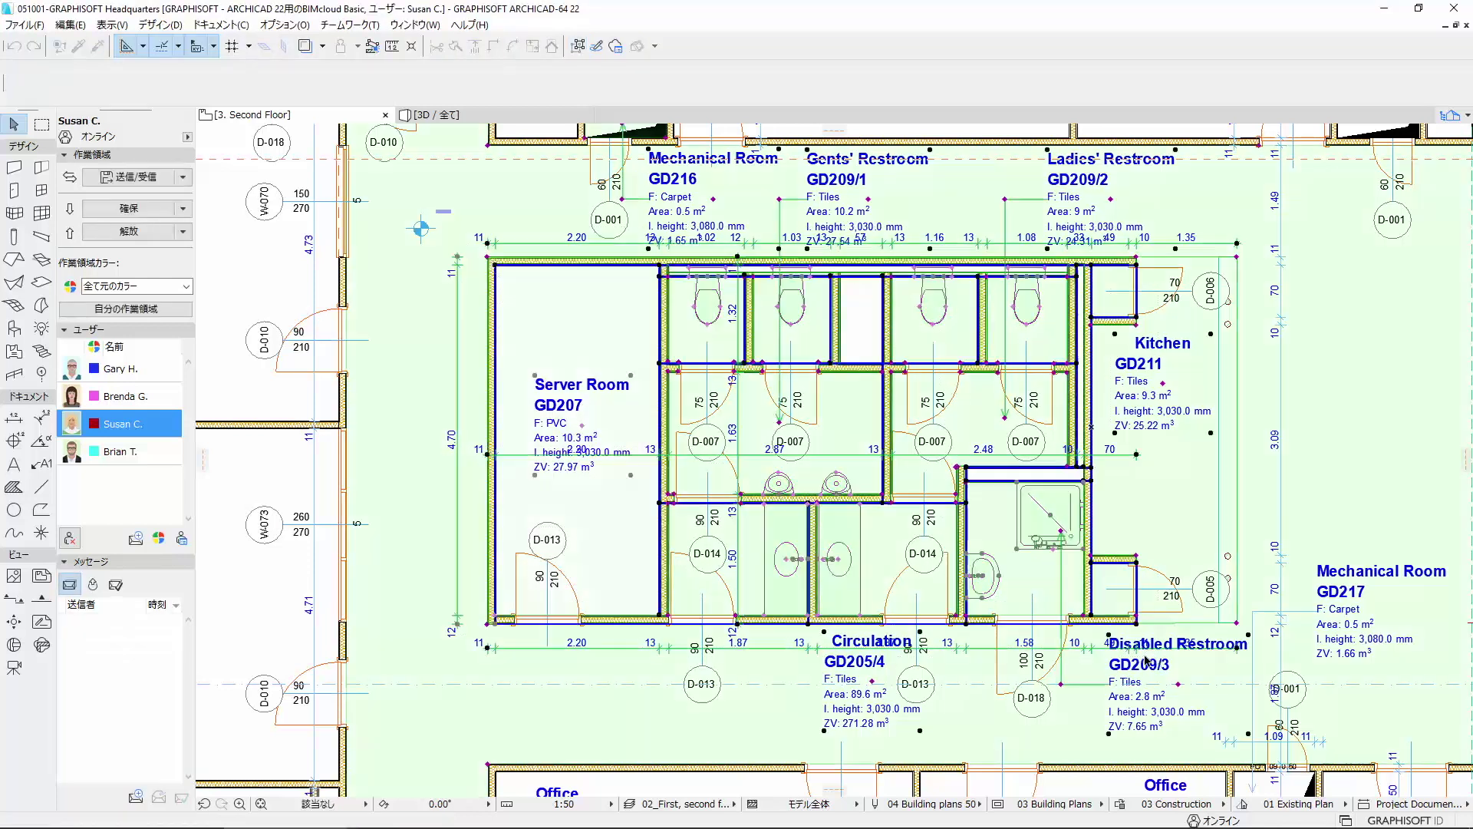
click(151, 211)
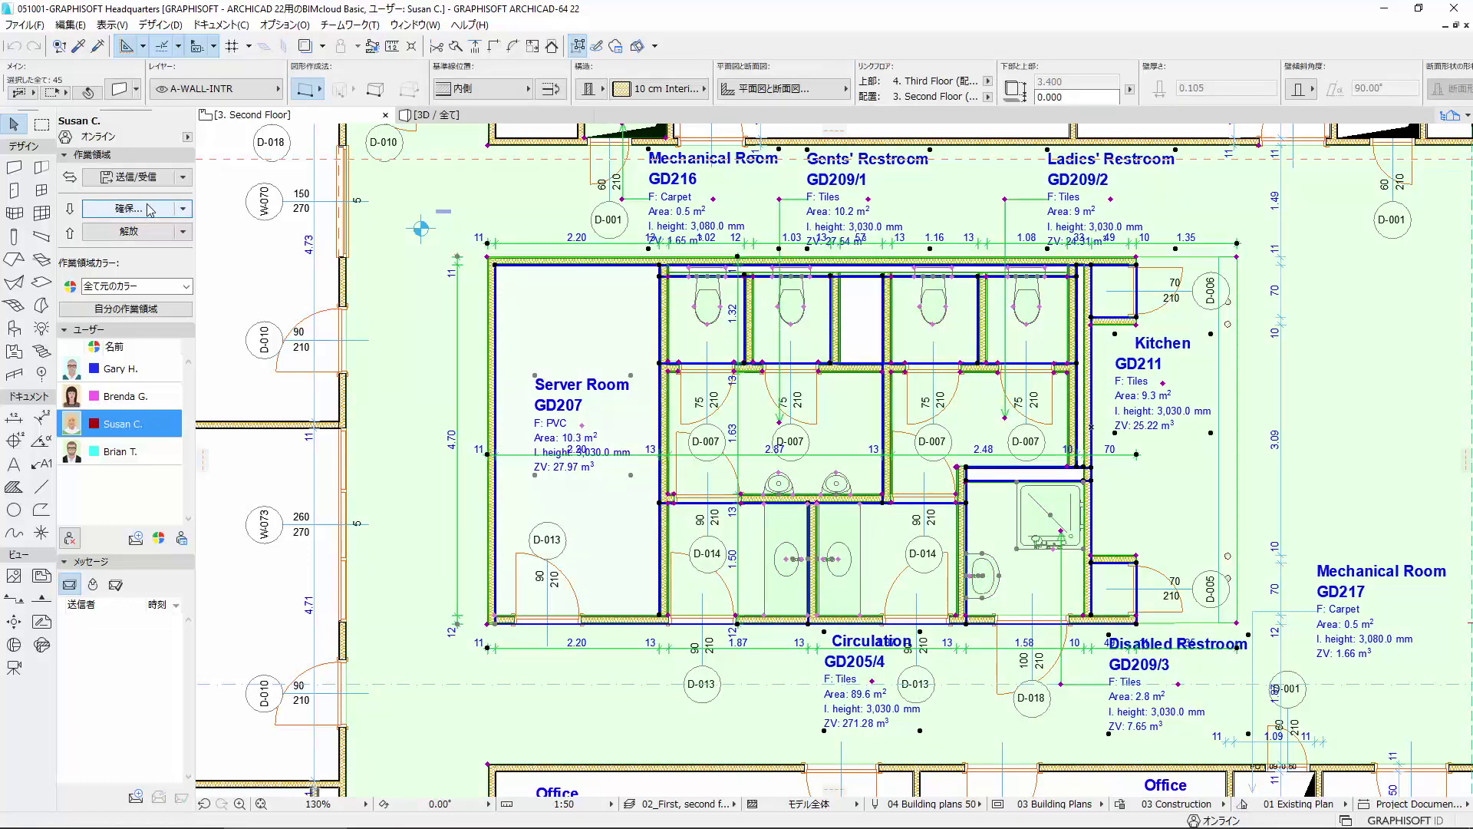
click(541, 556)
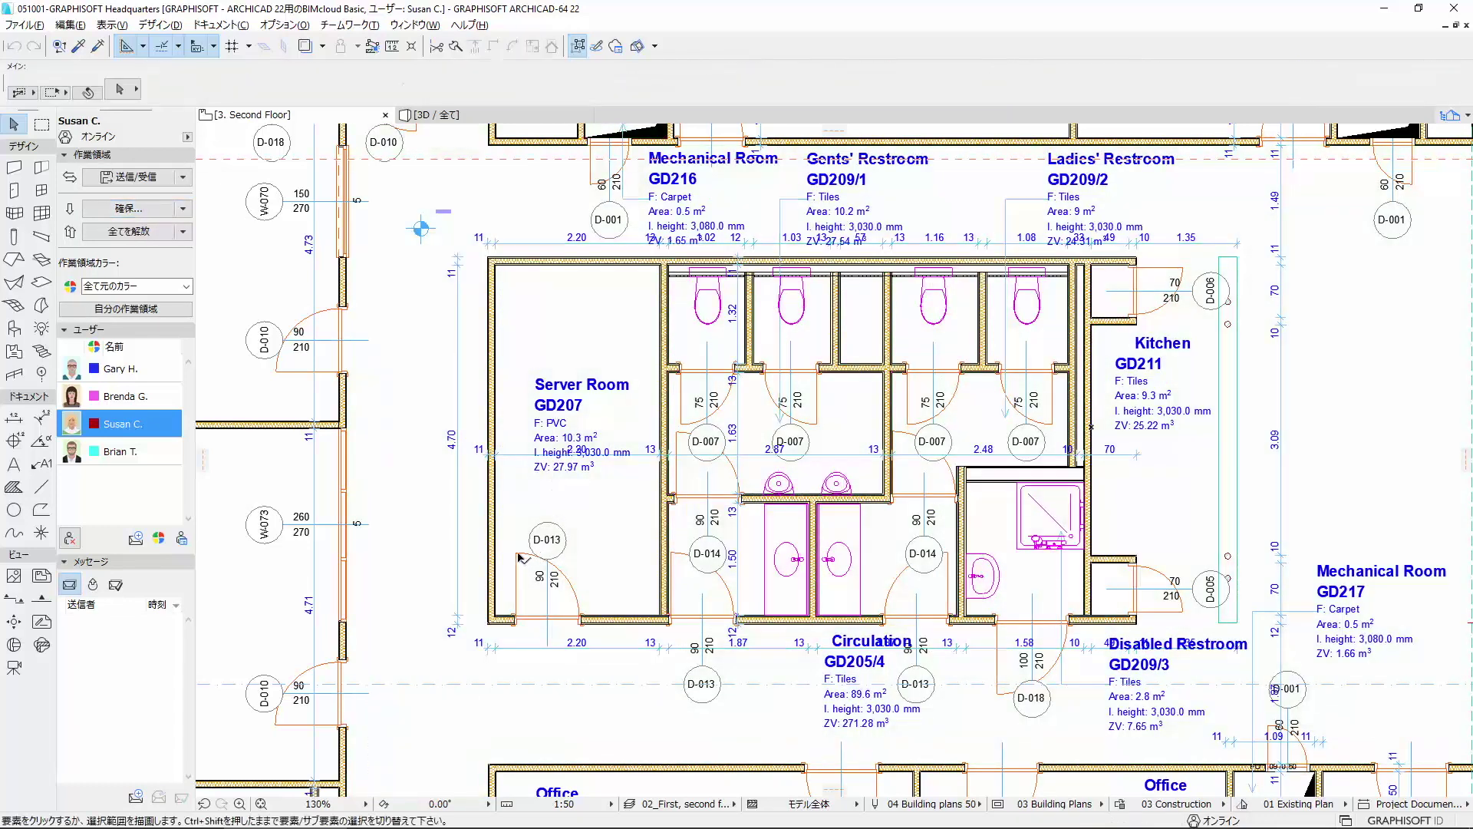
click(583, 614)
click(655, 568)
click(583, 618)
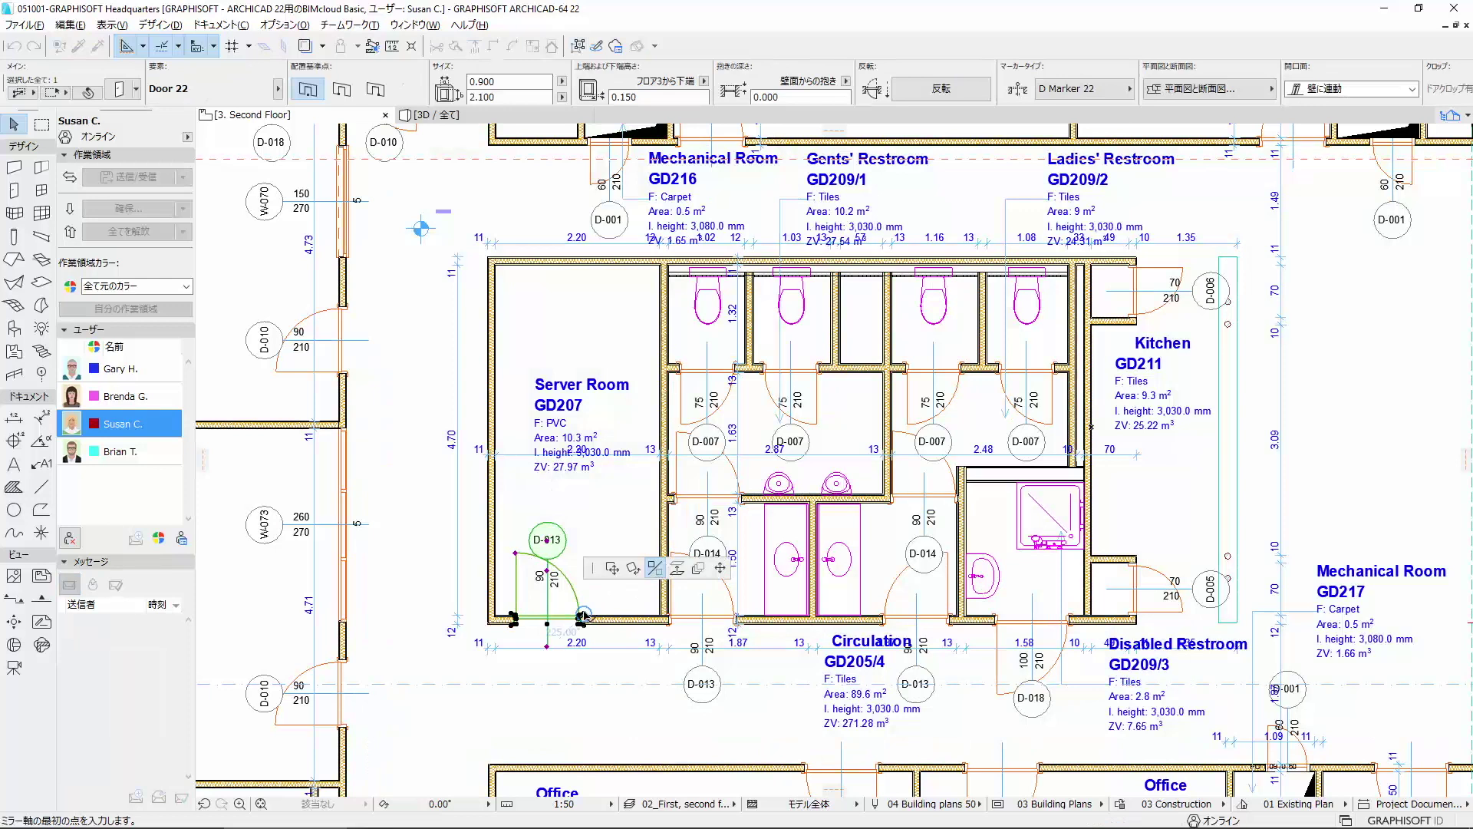
click(572, 520)
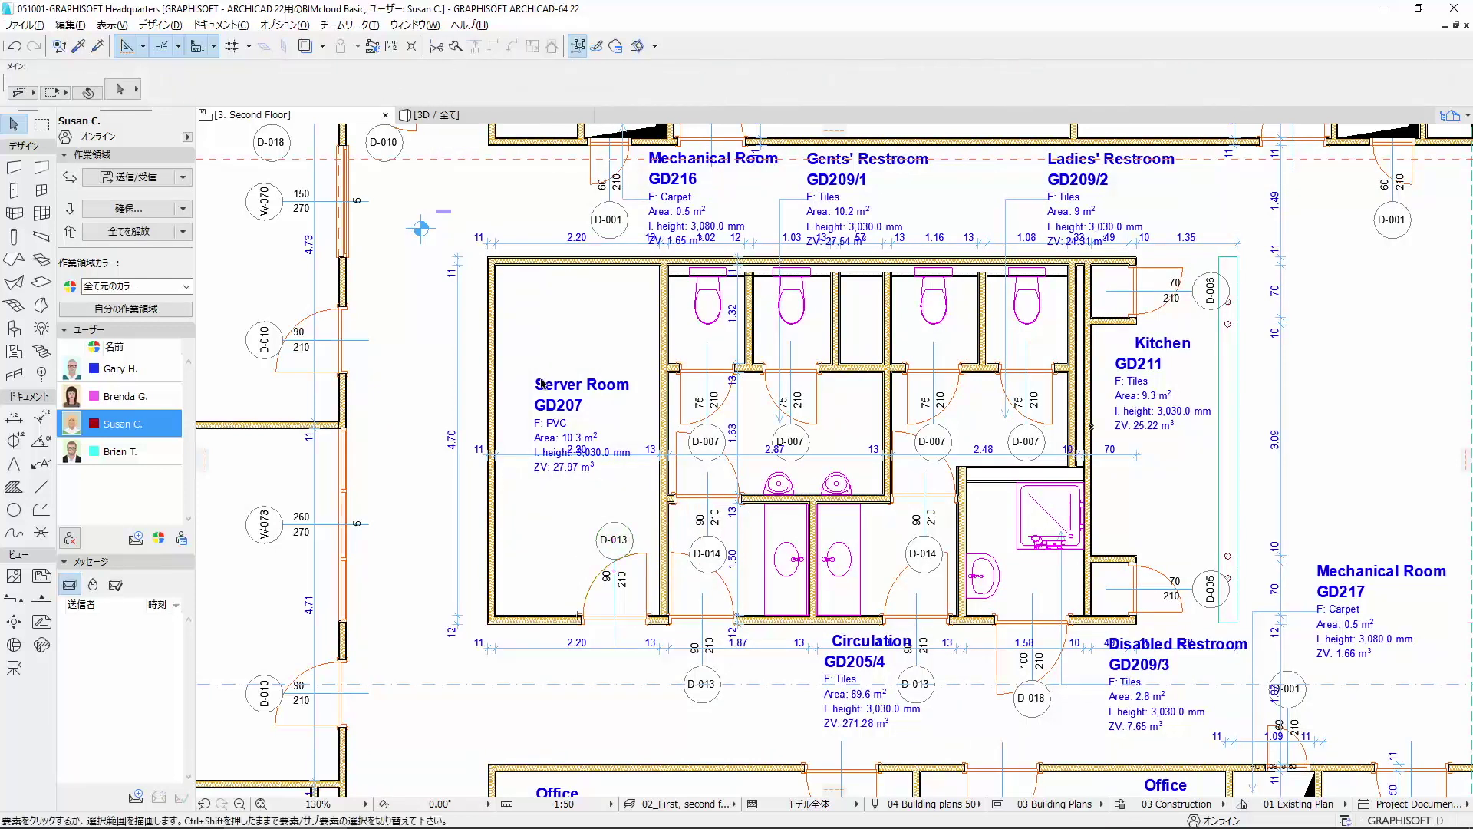
Move the Server Room zone label higher in its room.
click(537, 376)
click(537, 376)
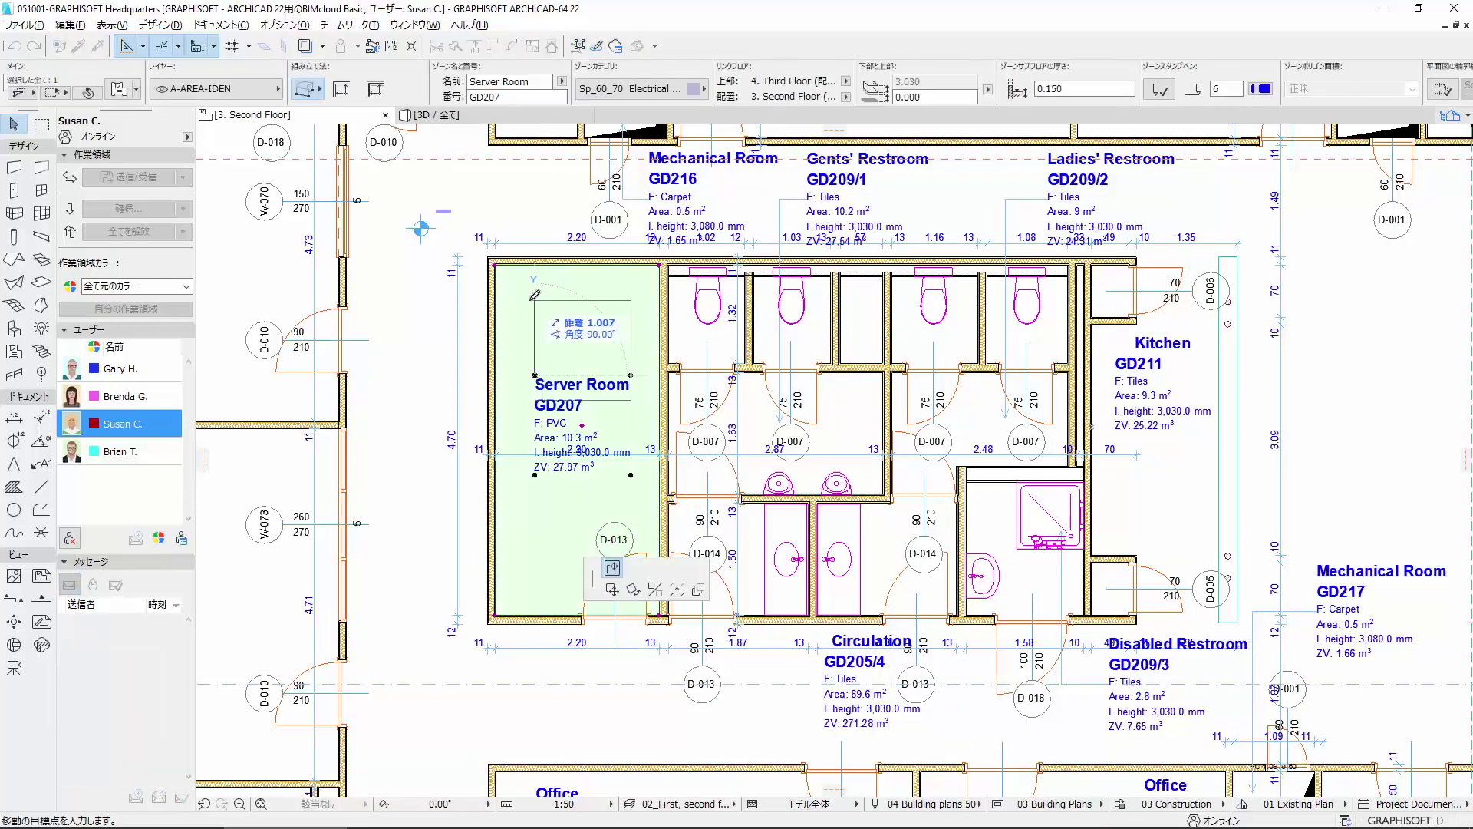
click(529, 303)
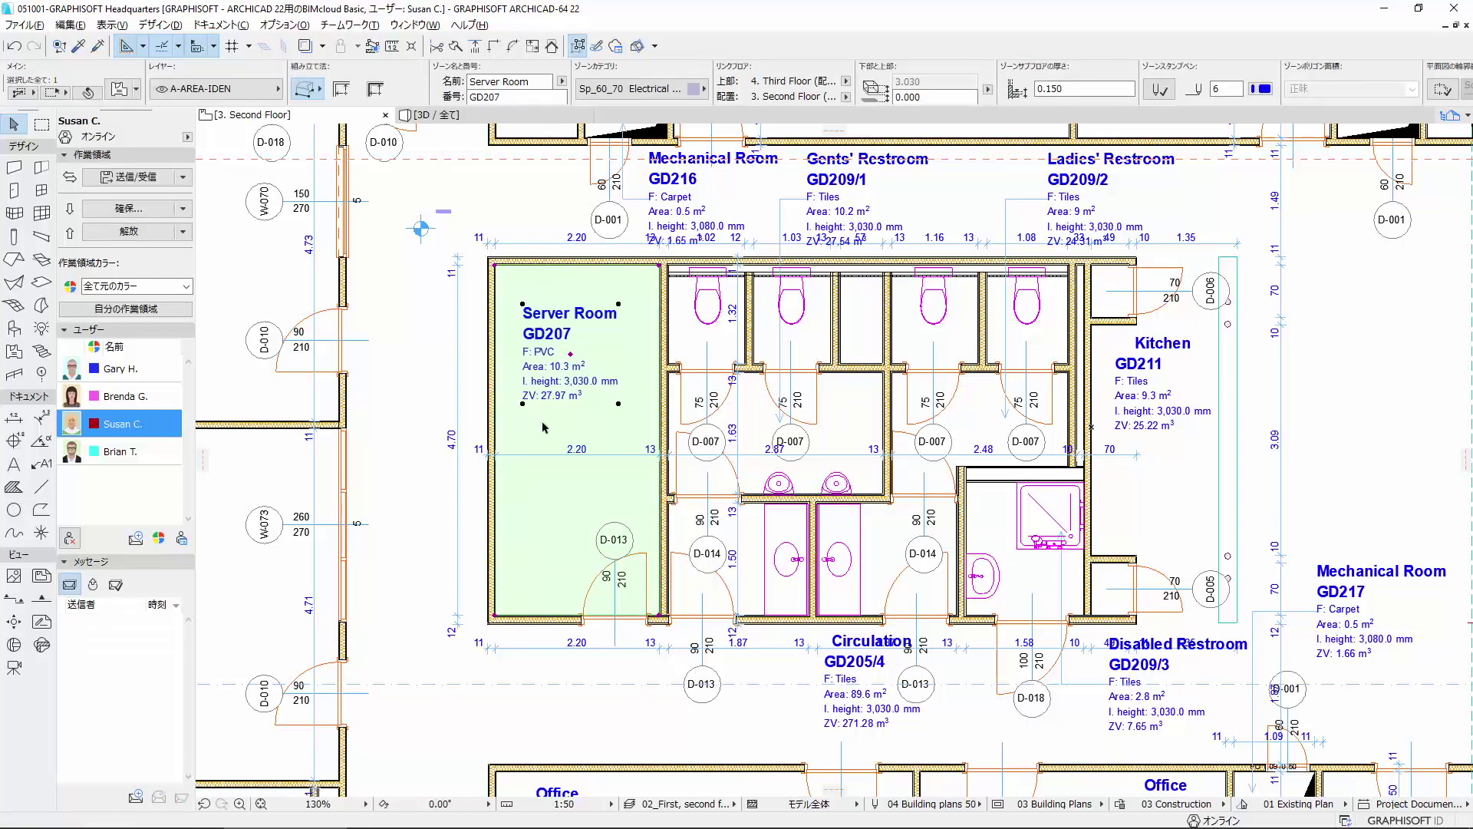
key(Escape)
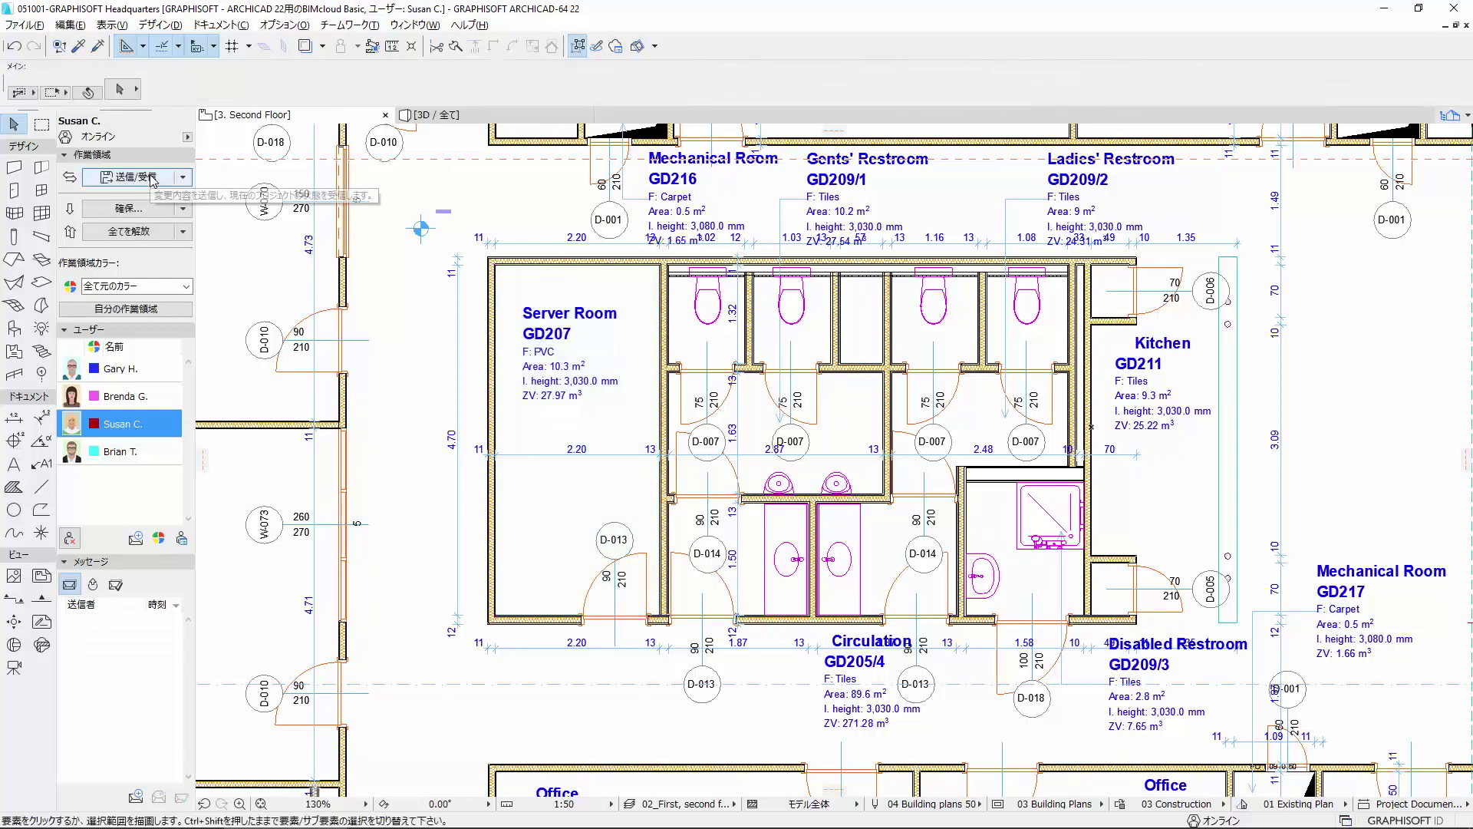
Send the door and label edits, release all reserved elements, and receive them on the teammate's side.
click(152, 180)
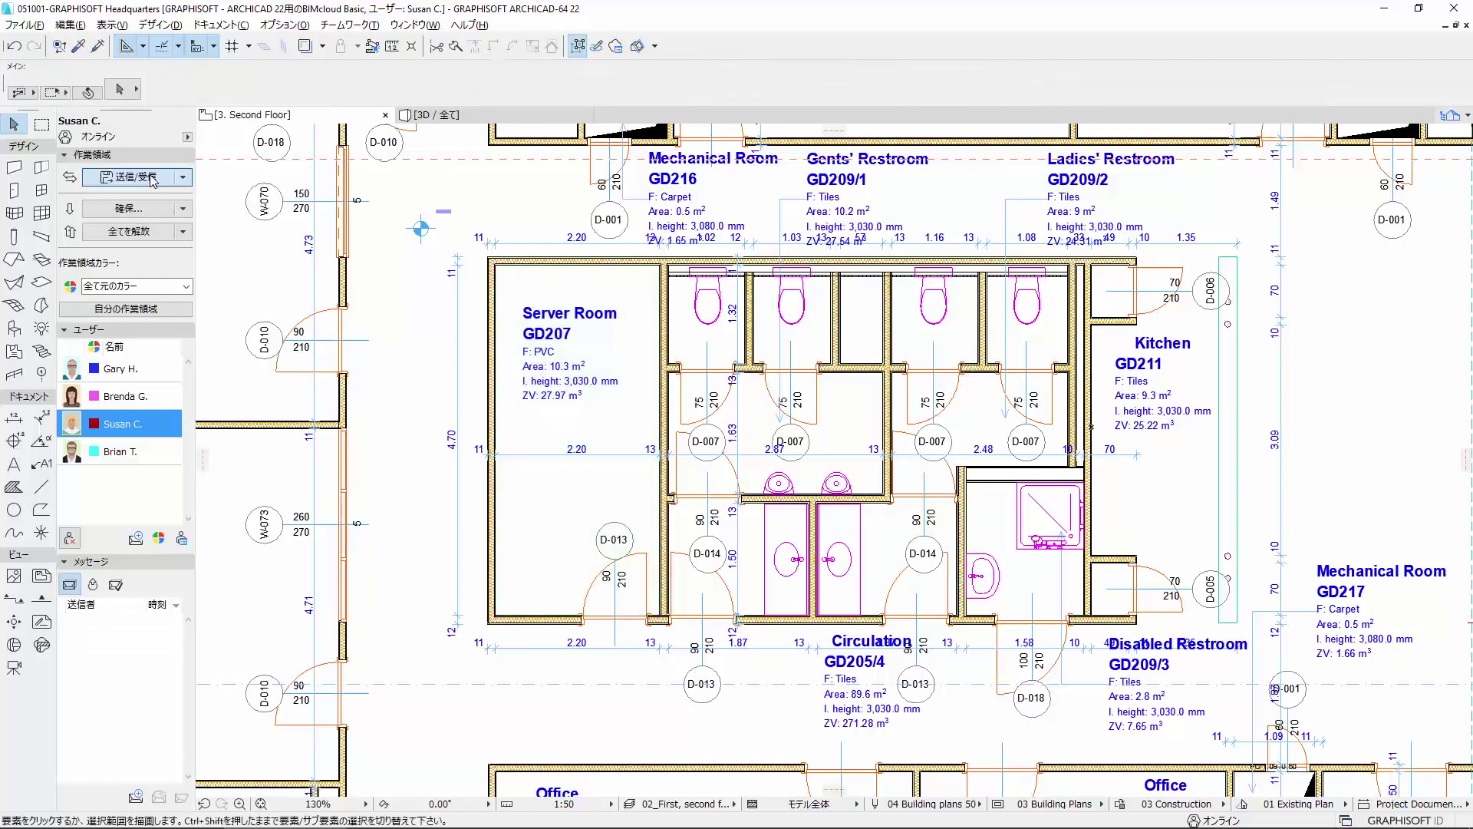
click(151, 235)
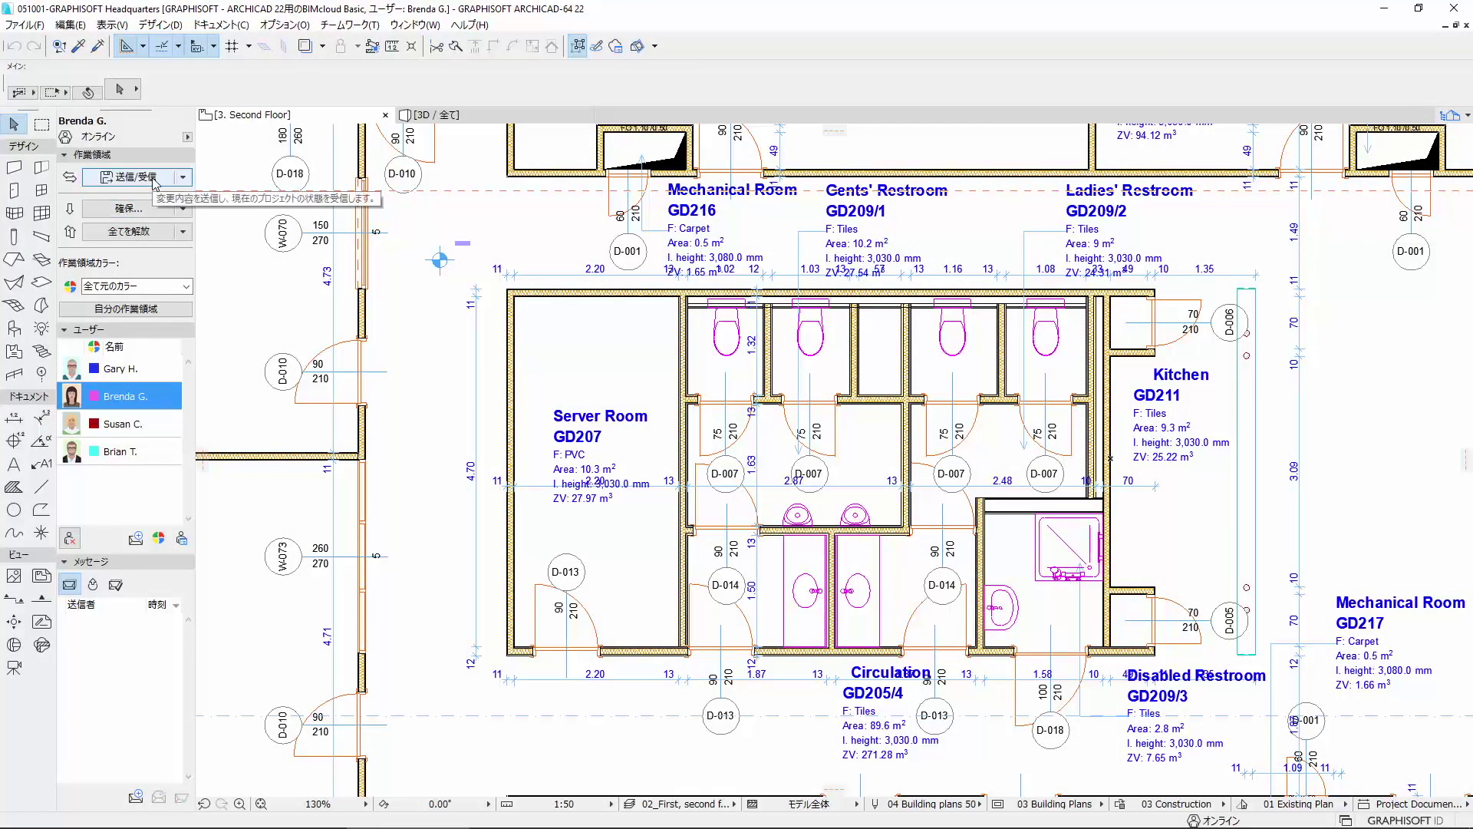
click(154, 178)
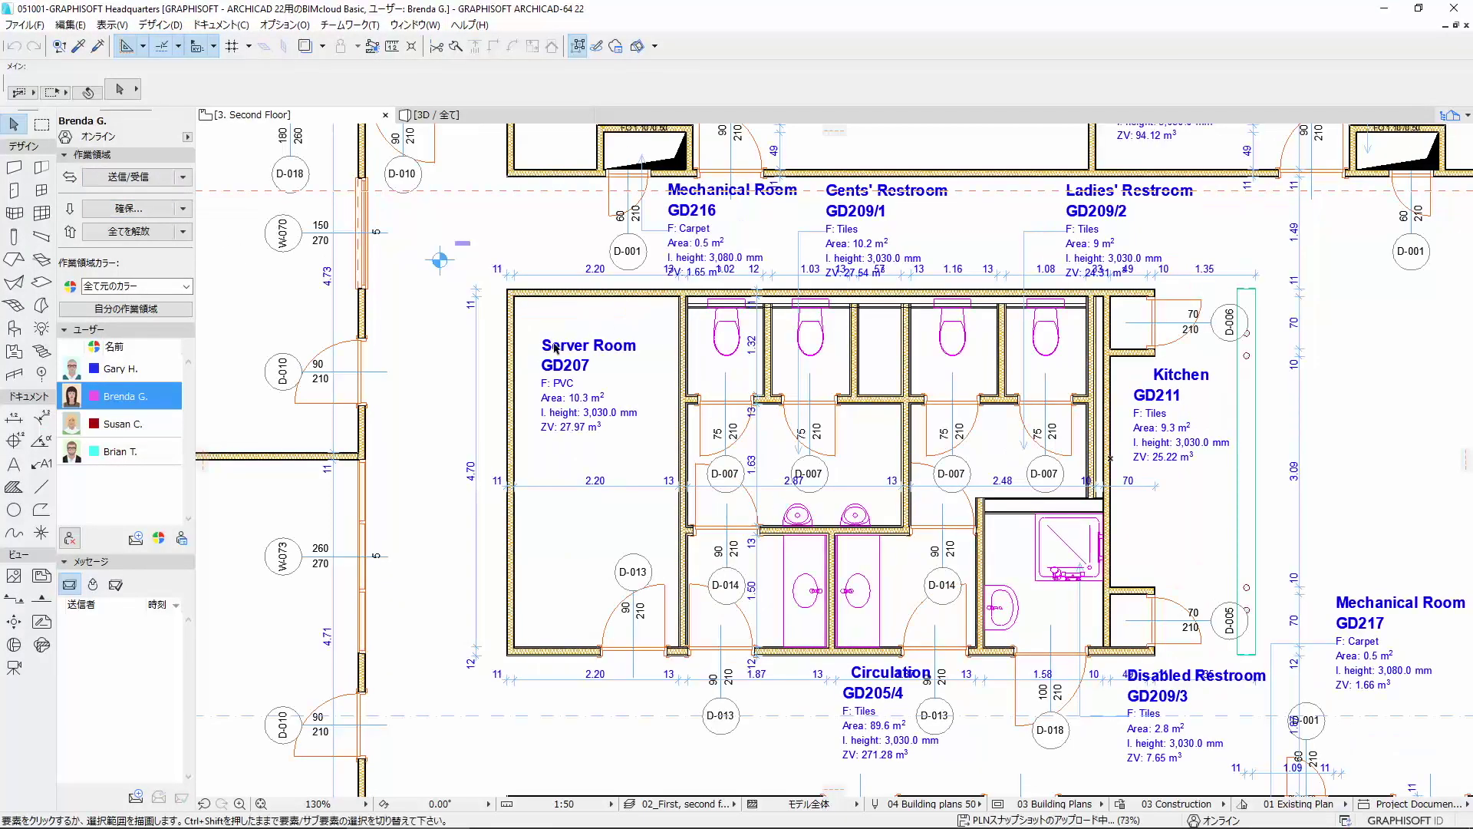